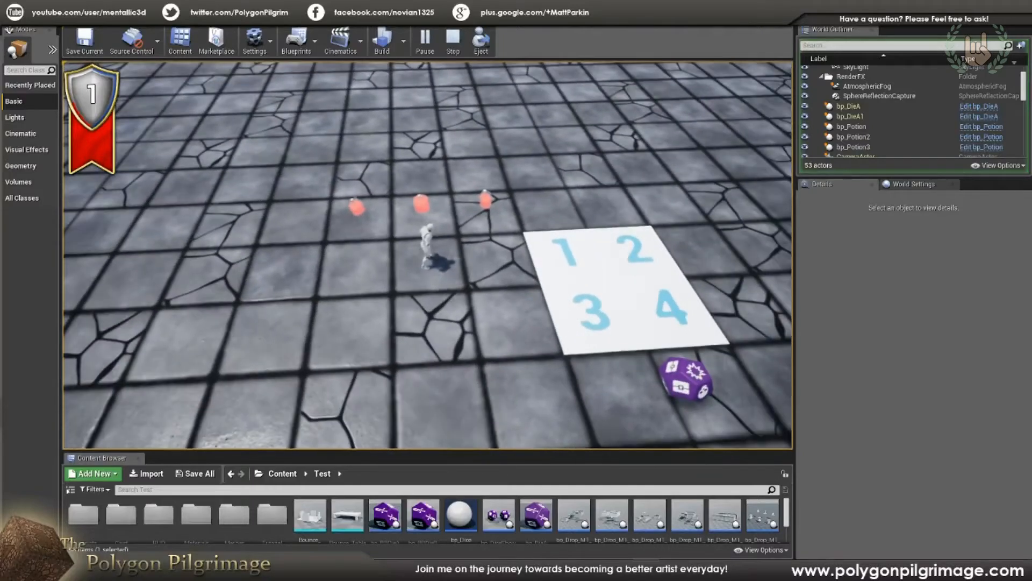
Stop the play session and examine the materials assigned to the Potion component of bp_Potion, including the Cork material
key(Escape)
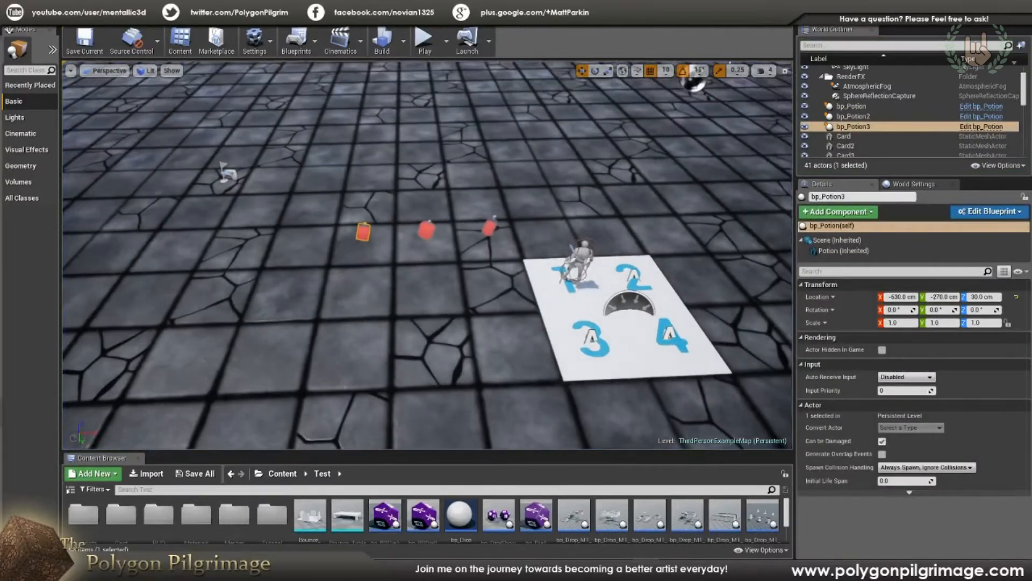
right_drag(428, 256, 405, 258)
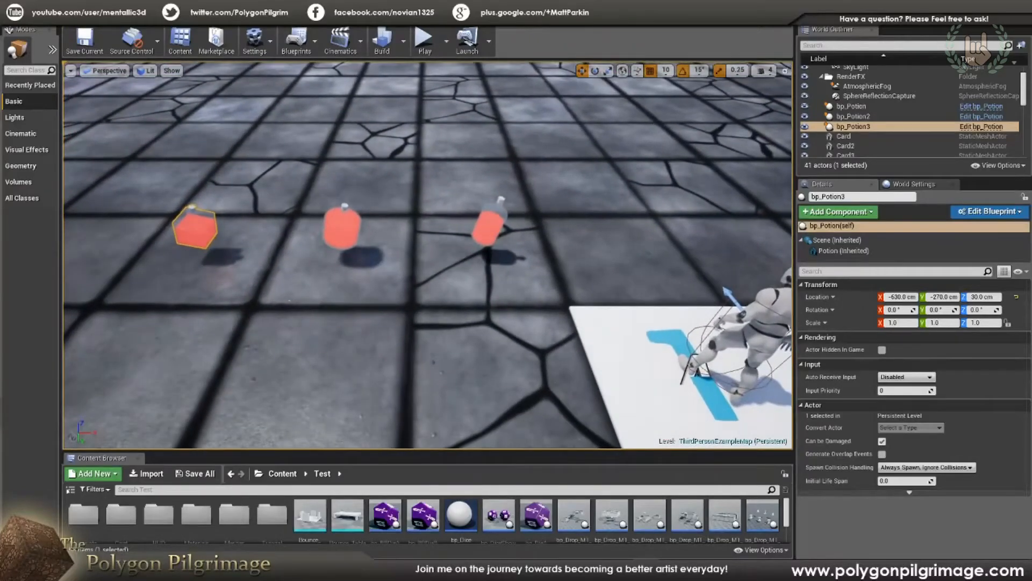
click(488, 230)
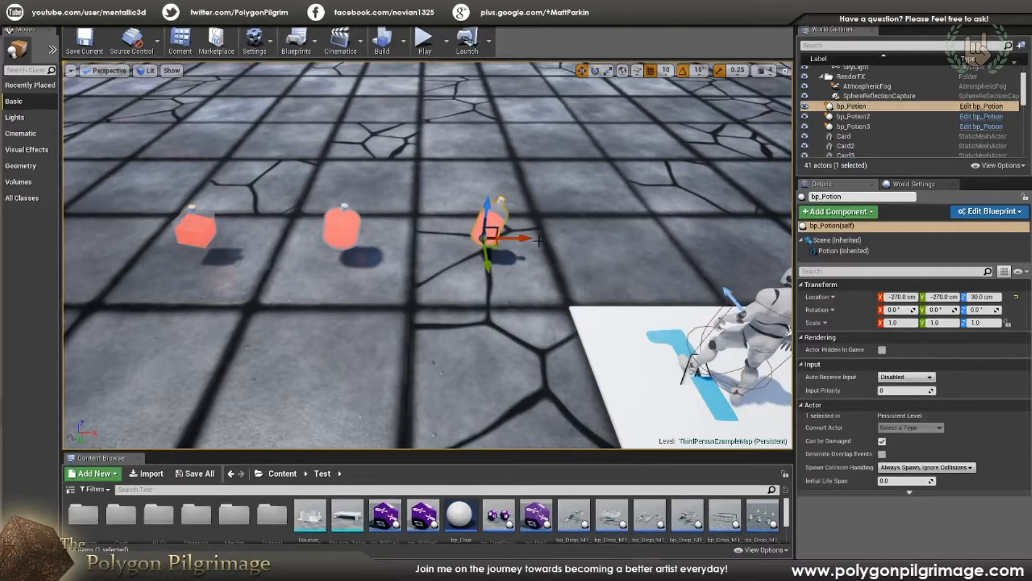
click(843, 251)
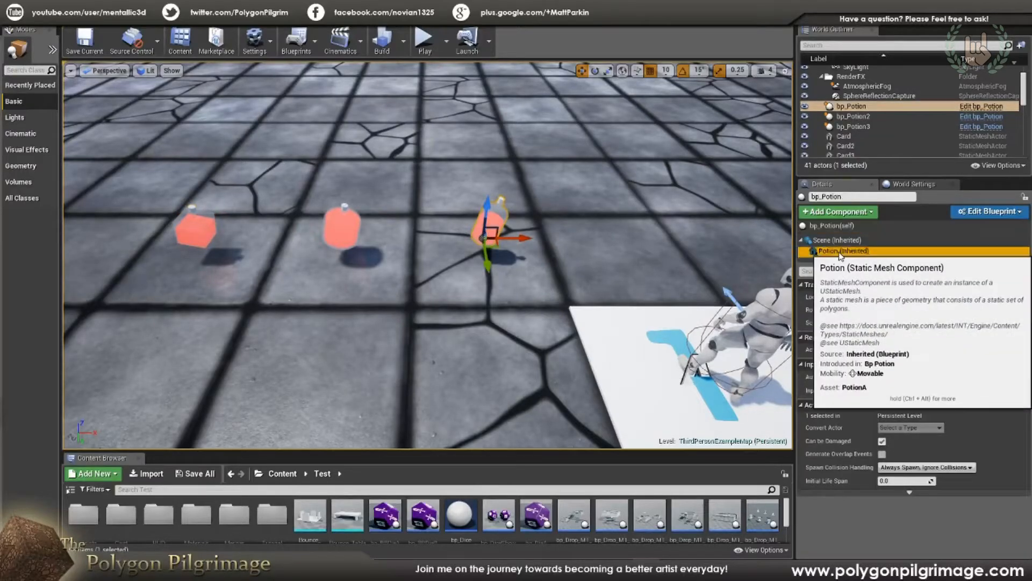
scroll(970, 391, down, 2)
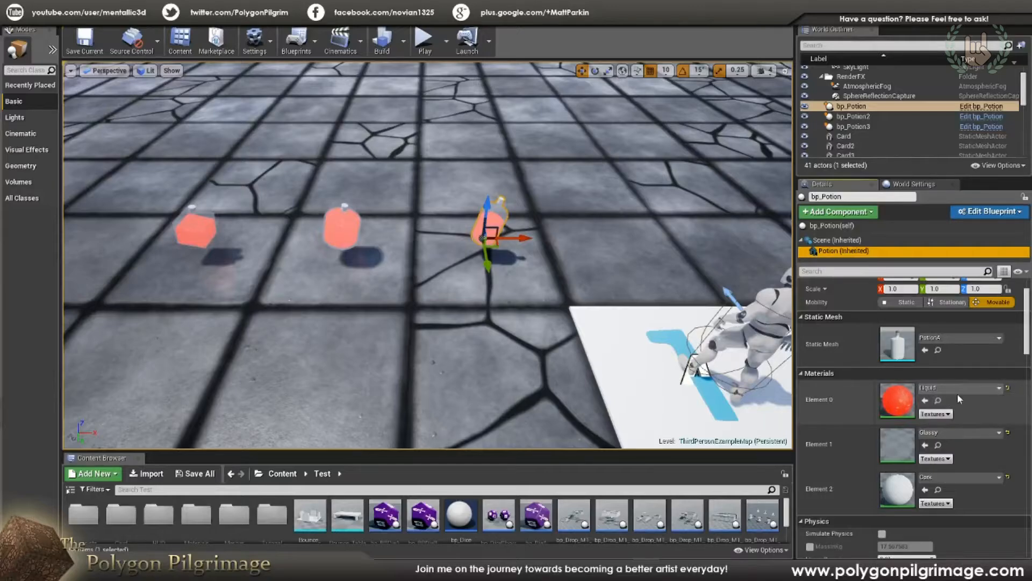
right_drag(558, 345, 425, 276)
key(w)
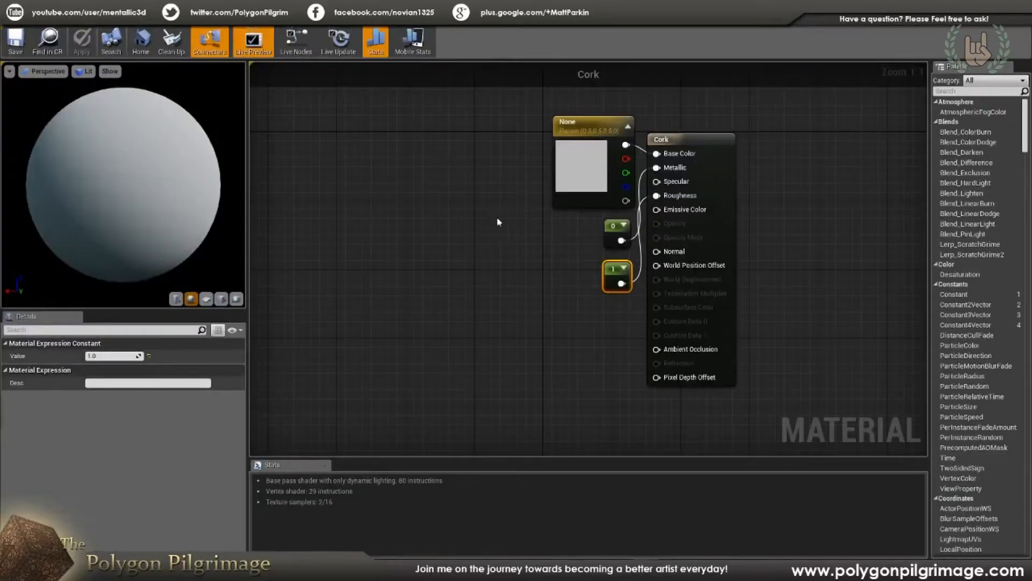
right_drag(532, 232, 446, 231)
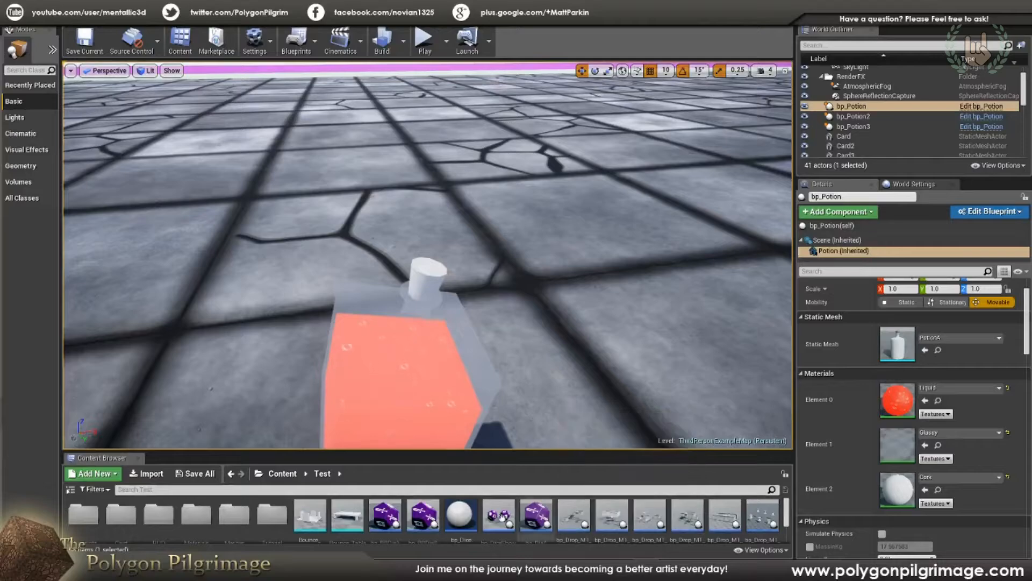
Create a new material named mat_NewMat in the Test folder
drag(591, 453, 591, 139)
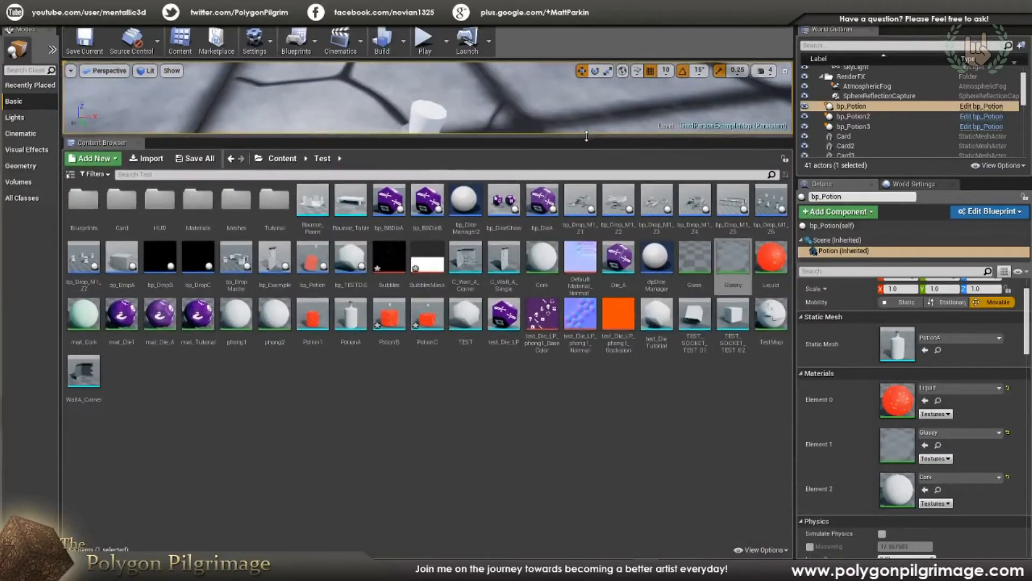
right_click(408, 420)
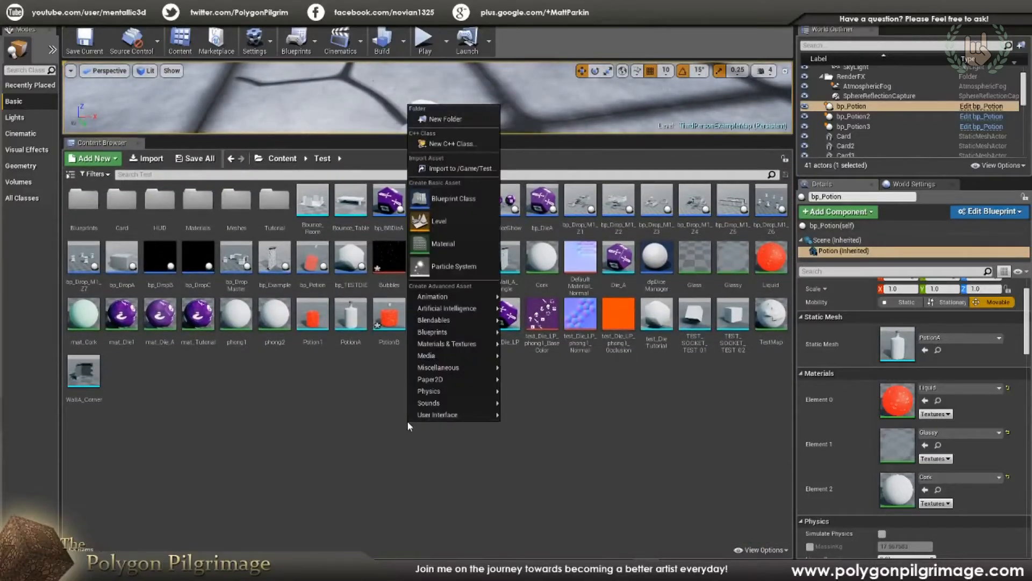
click(443, 240)
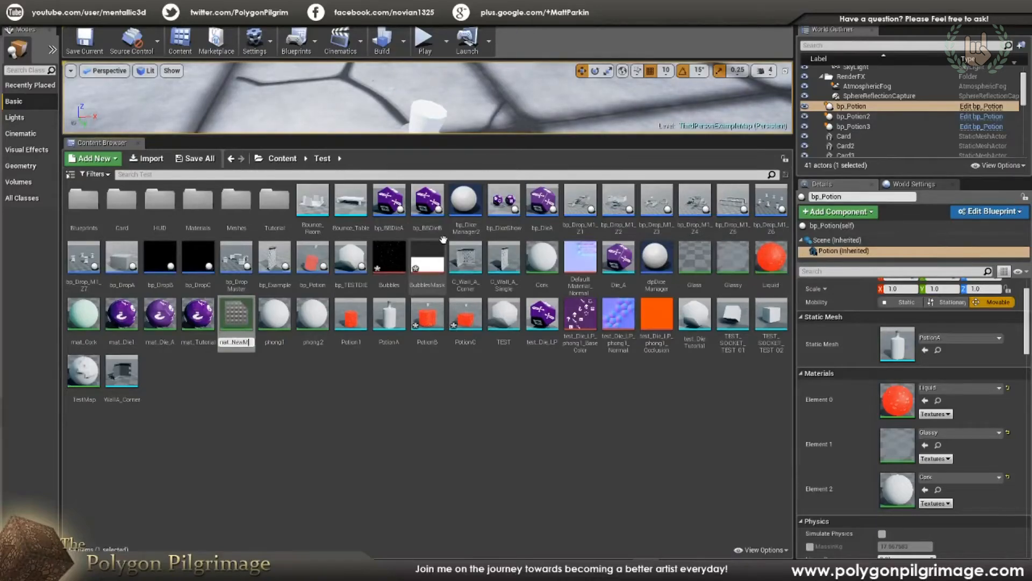
text(mat_NewMat)
key(Return)
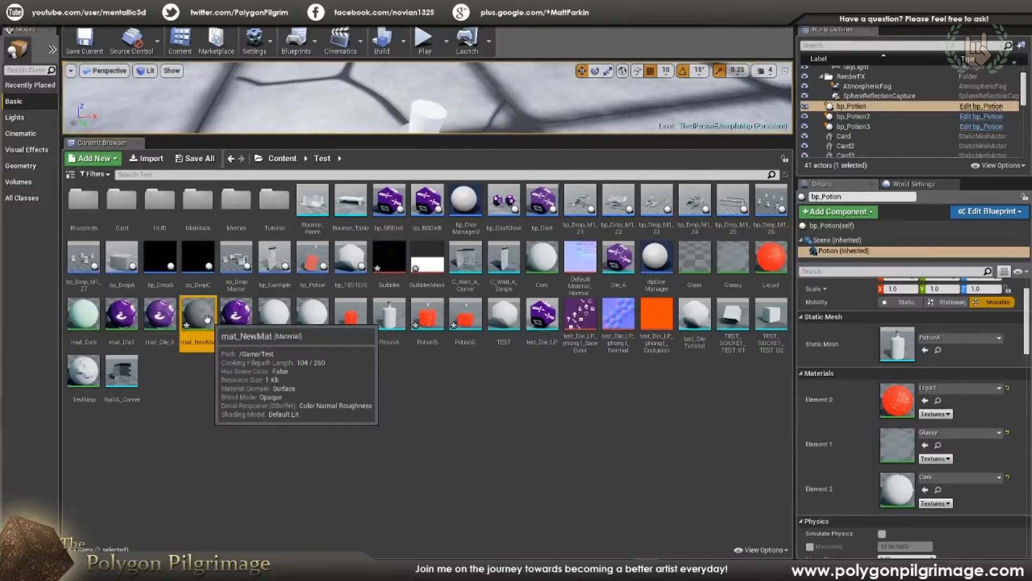
drag(473, 136, 473, 468)
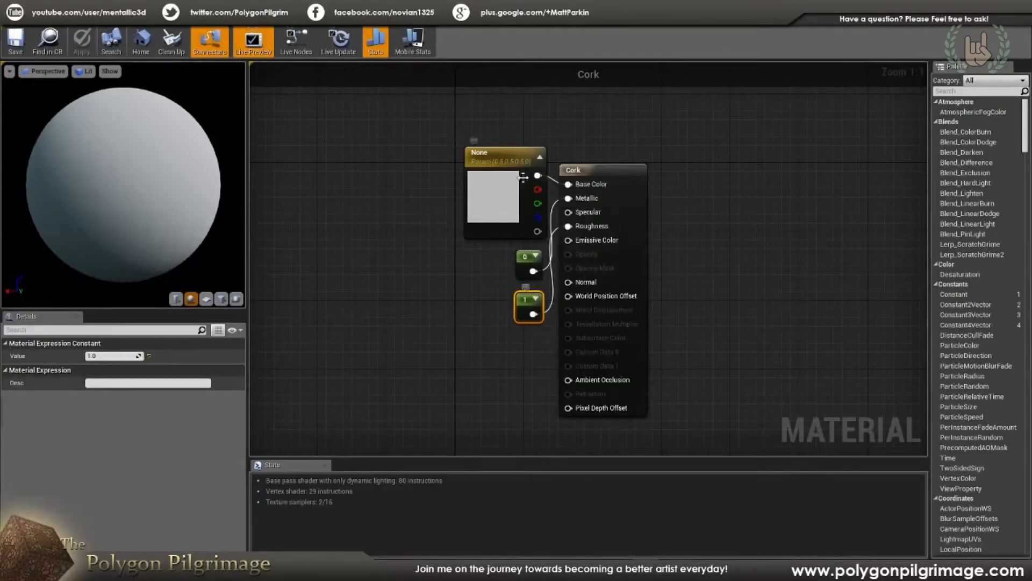
Add a Constant3Vector node to the Cork material graph beside the None parameter and set its color to 0.42, 0.69, 0.122
click(356, 230)
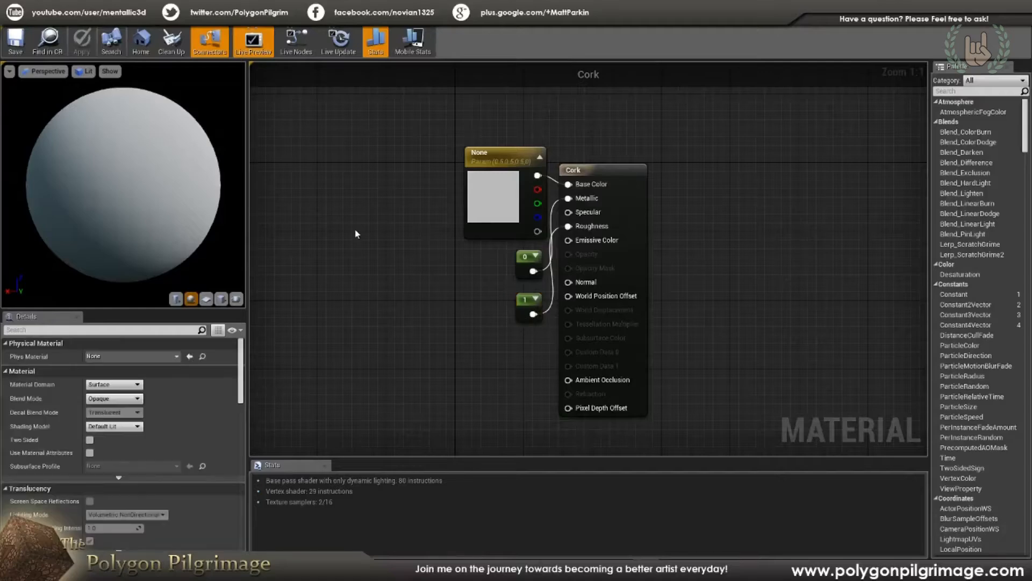
click(364, 197)
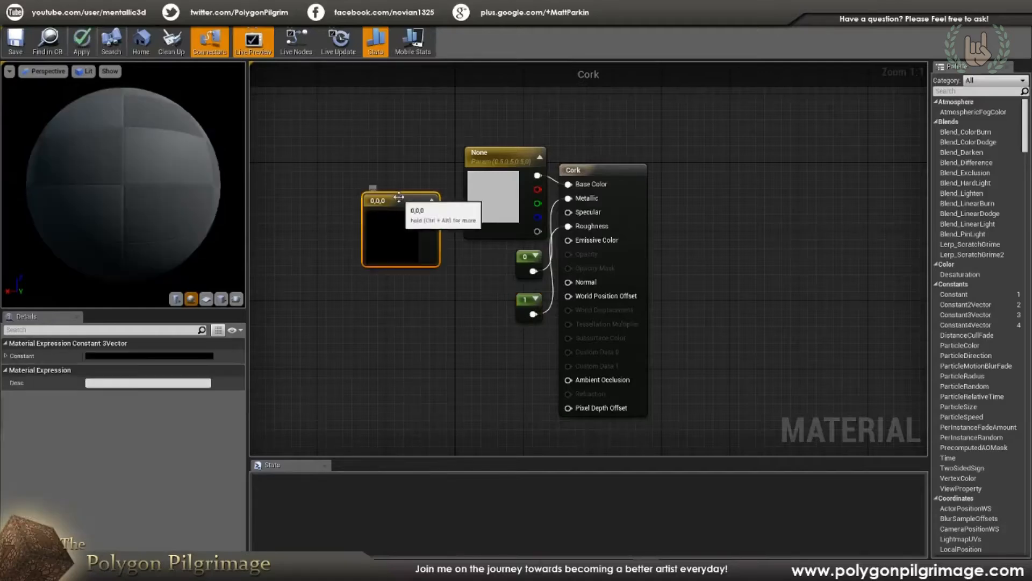
drag(394, 194, 366, 186)
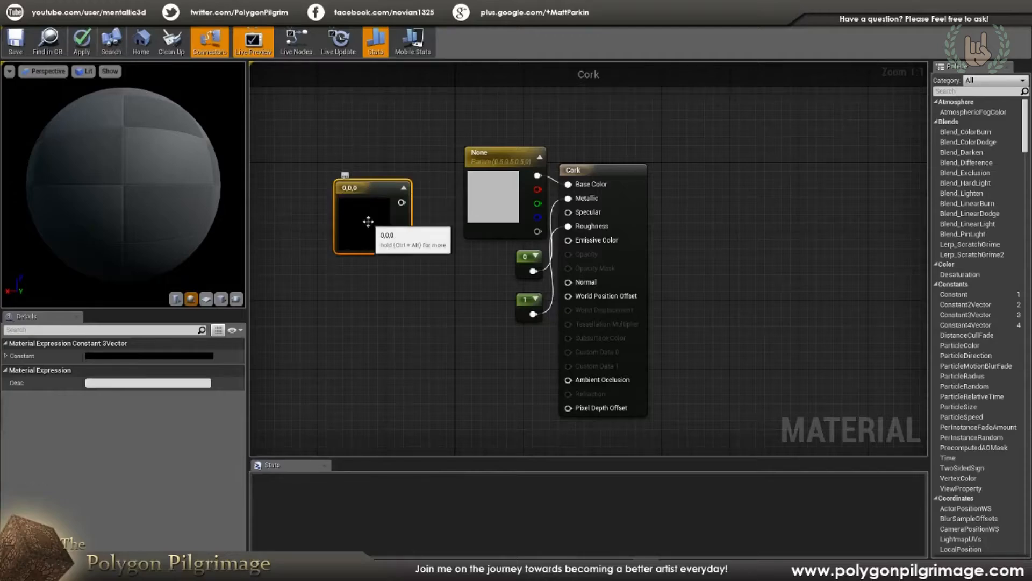
double_click(370, 219)
drag(442, 349, 437, 355)
drag(530, 301, 531, 291)
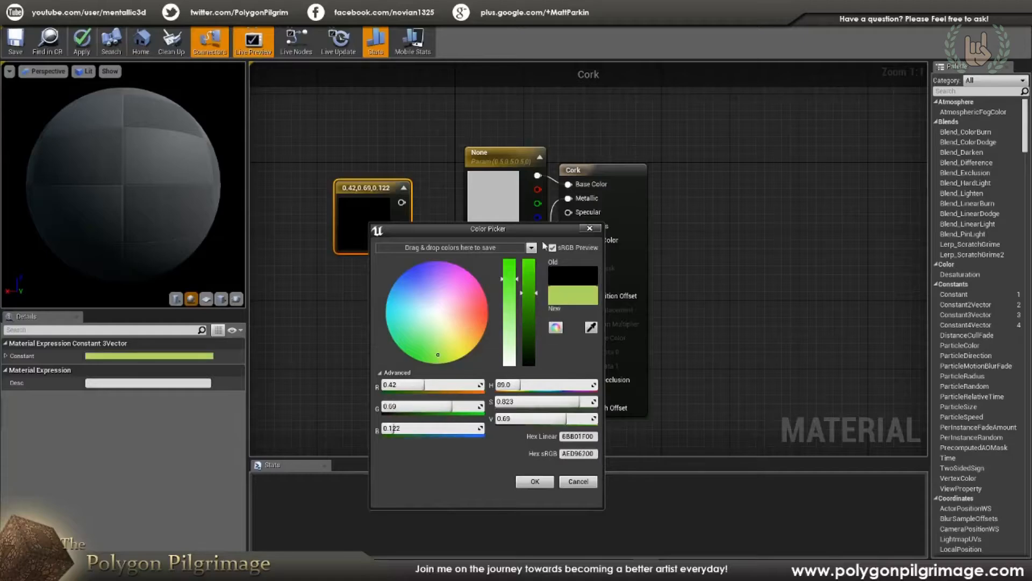
click(533, 481)
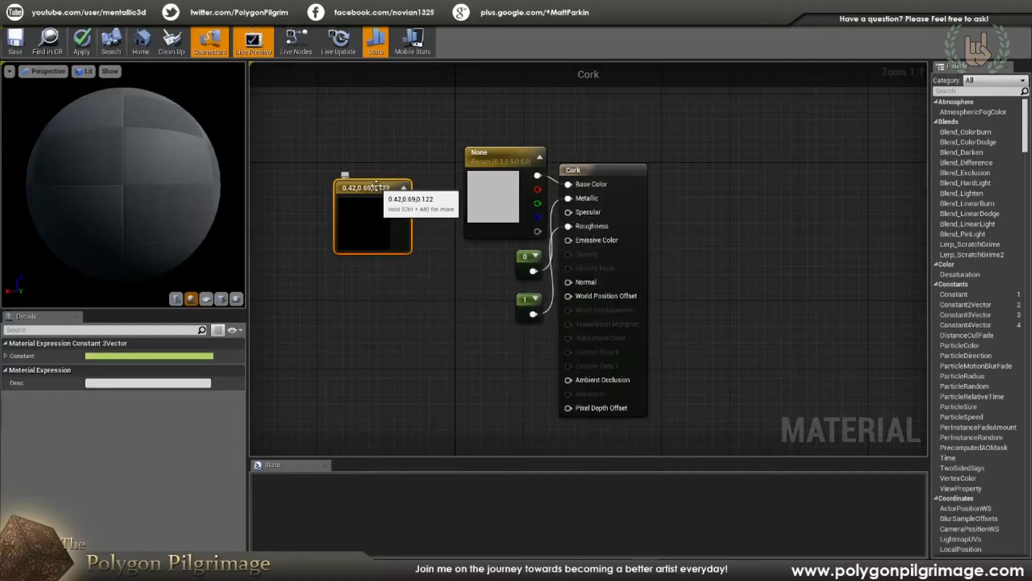
drag(369, 194, 361, 178)
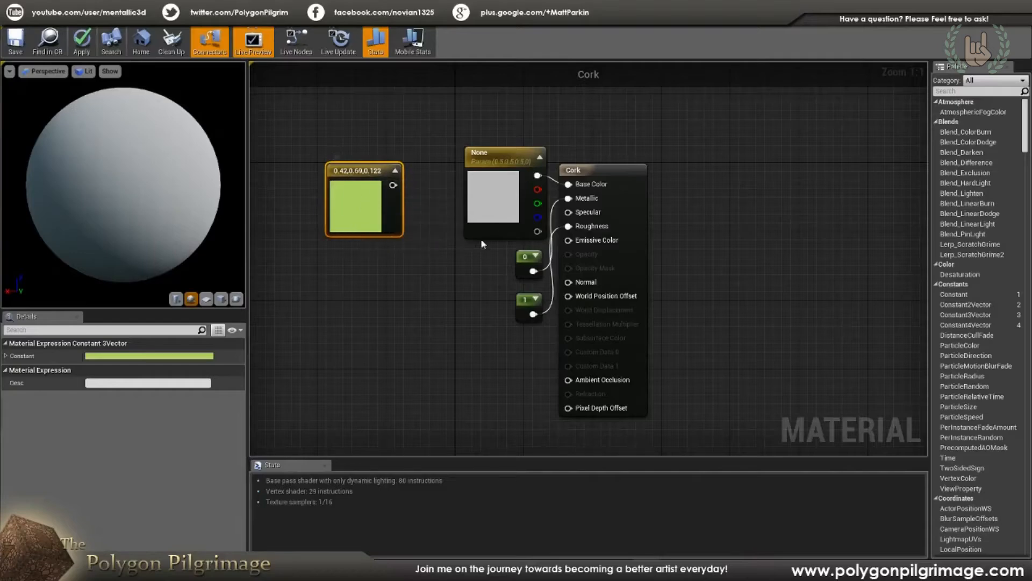
Inspect the None vector parameter that feeds the Cork material's Base Color
drag(393, 185, 420, 182)
click(556, 169)
click(489, 189)
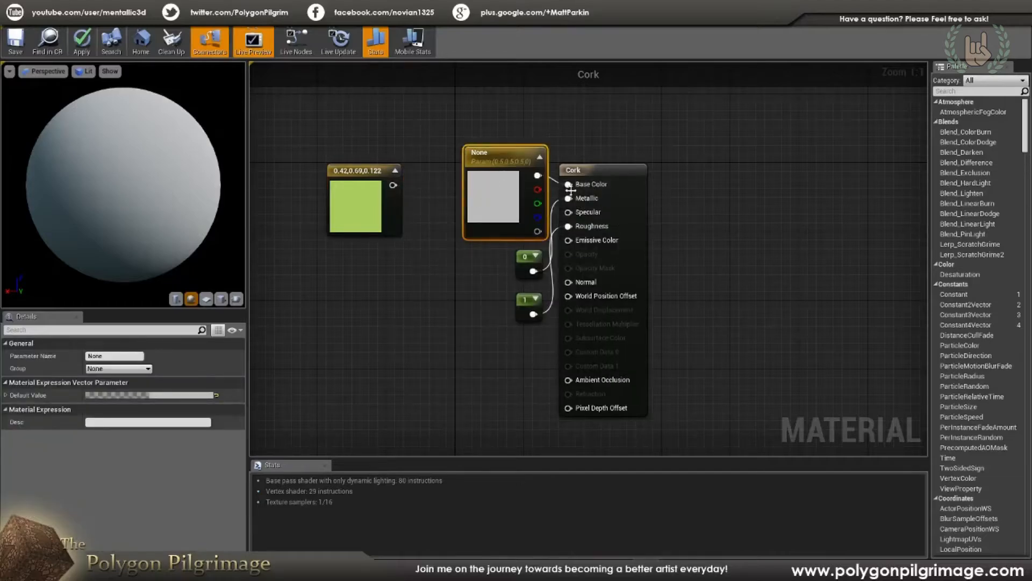
click(436, 304)
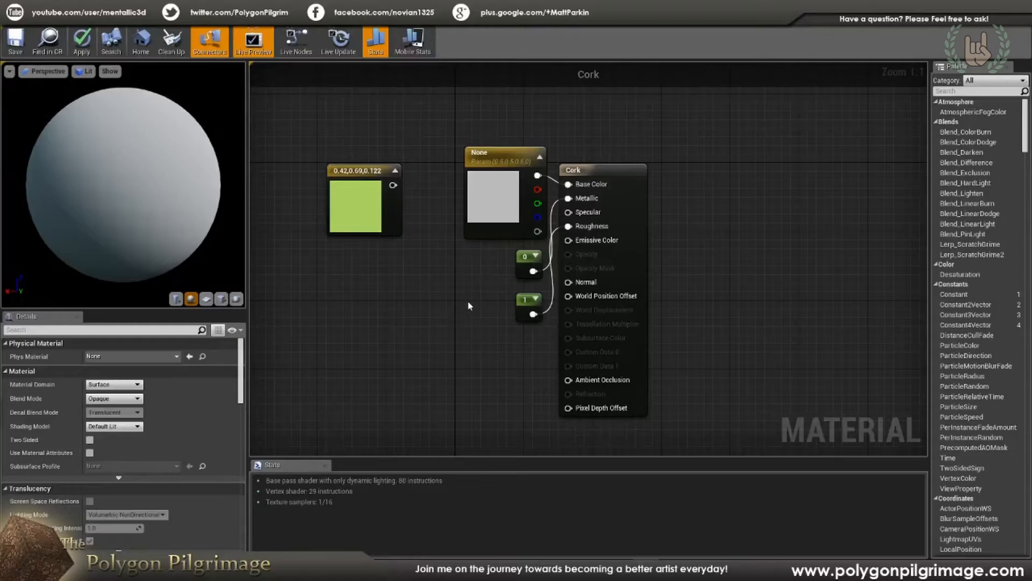
Add a Constant node beside the metallic and roughness constants in the Cork graph and set its value to 1
click(432, 296)
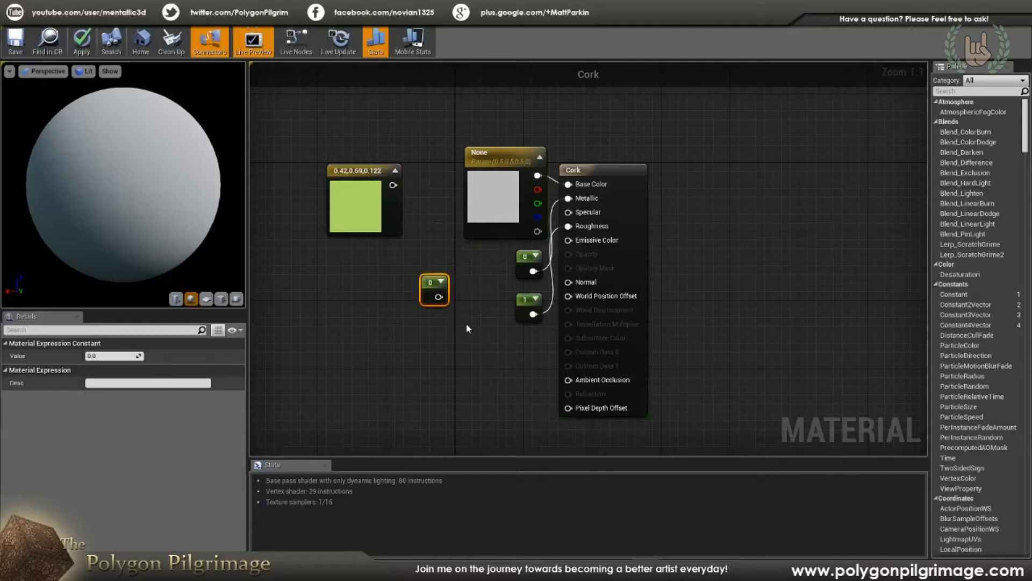
drag(442, 298, 495, 283)
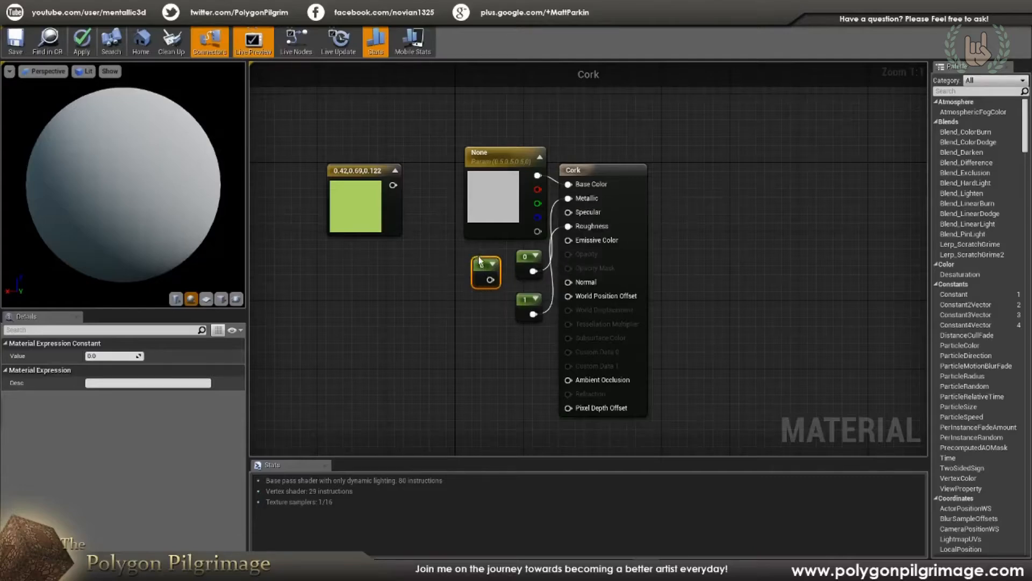
drag(473, 271, 447, 270)
click(106, 355)
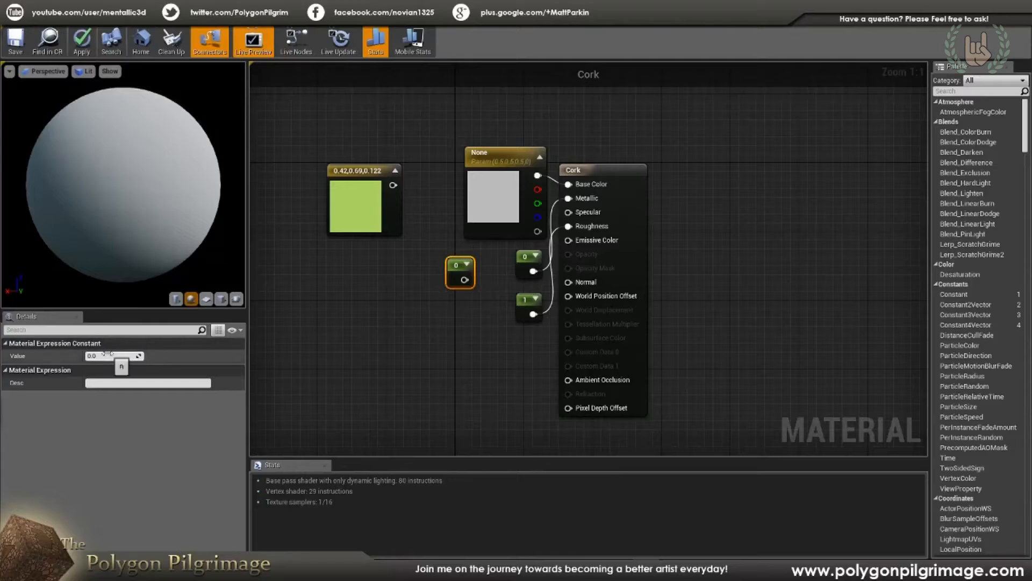
key(Return)
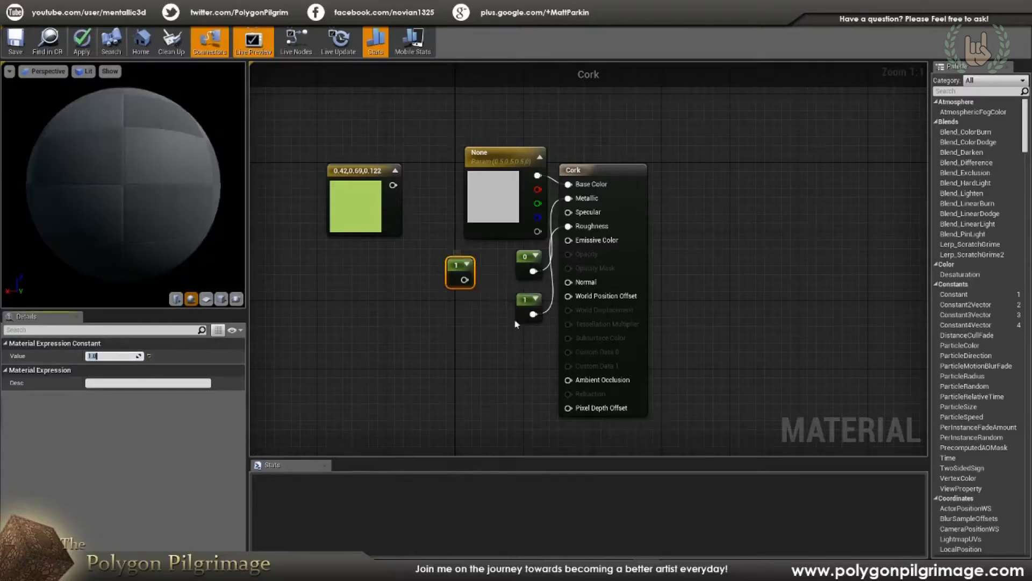
Delete the unconnected constant and the green color node from the Cork graph and save the material
click(426, 252)
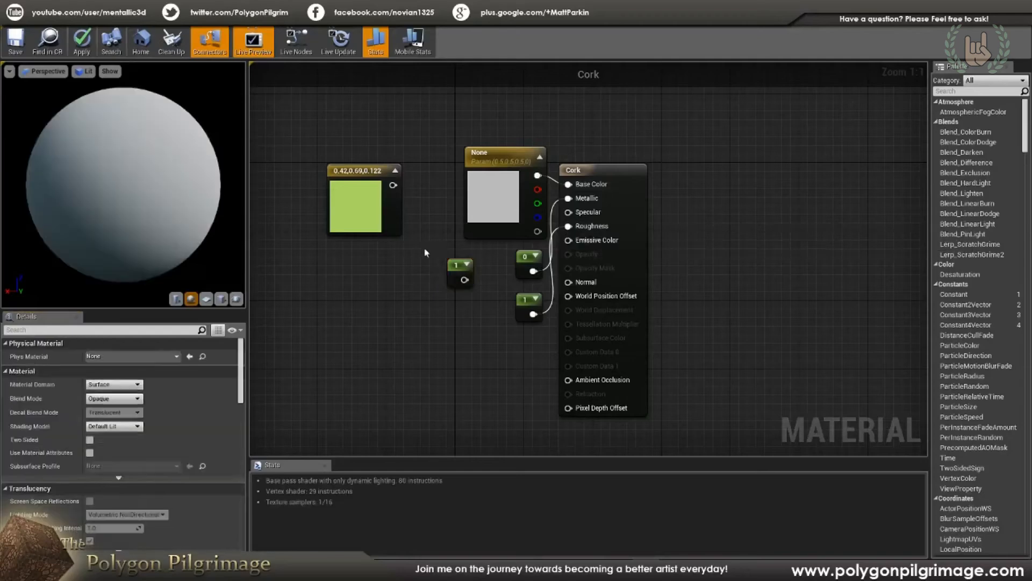
click(455, 261)
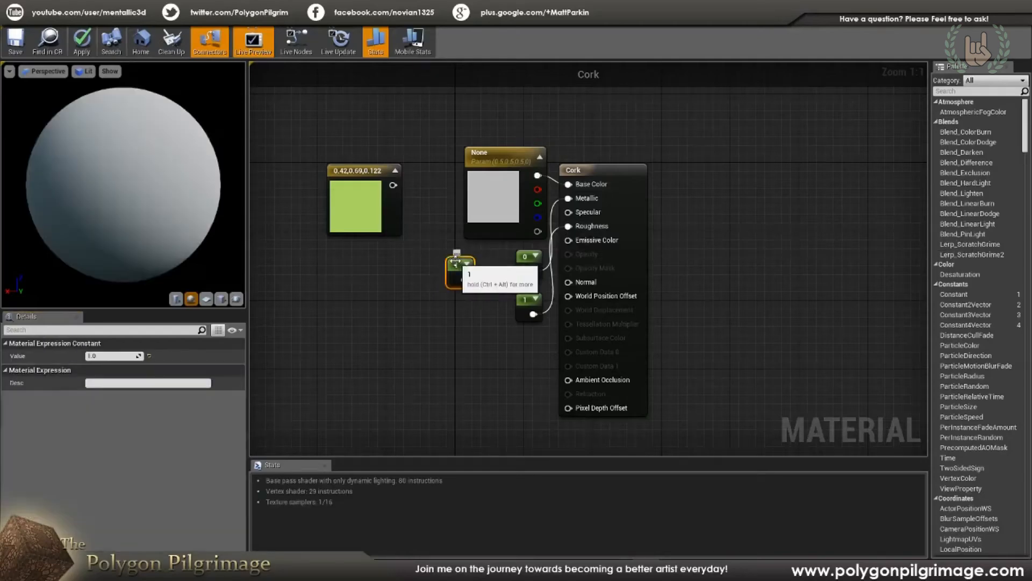
key(Delete)
click(381, 168)
key(Delete)
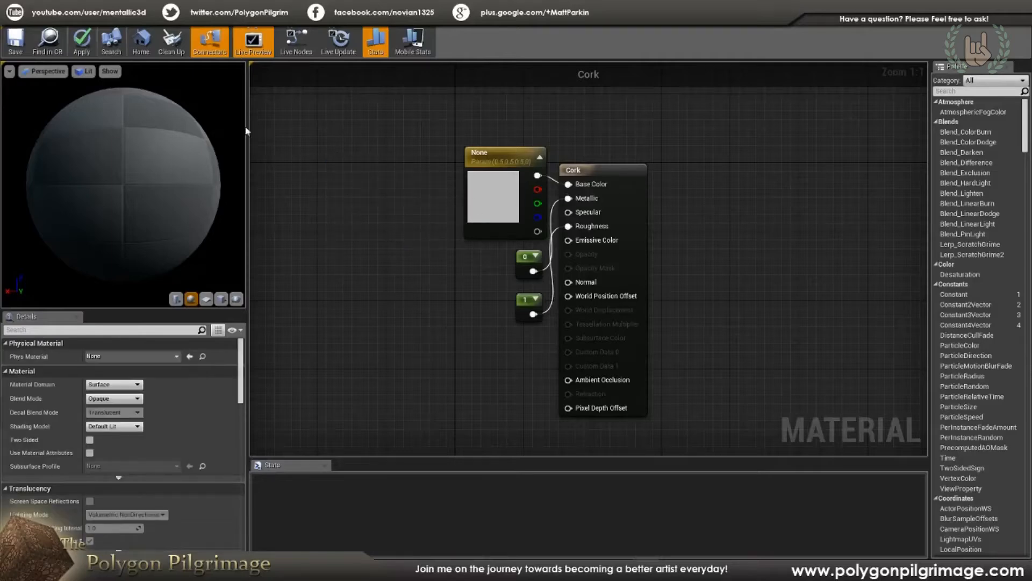
click(15, 40)
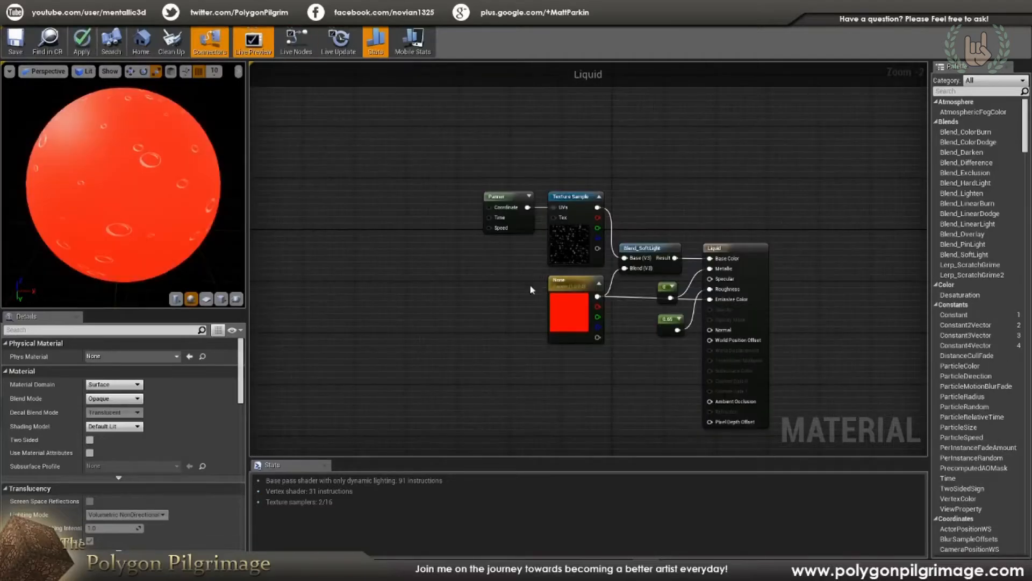
Examine the Liquid material's node graph and its bubble pattern on the rotated preview sphere
scroll(538, 315, up, 3)
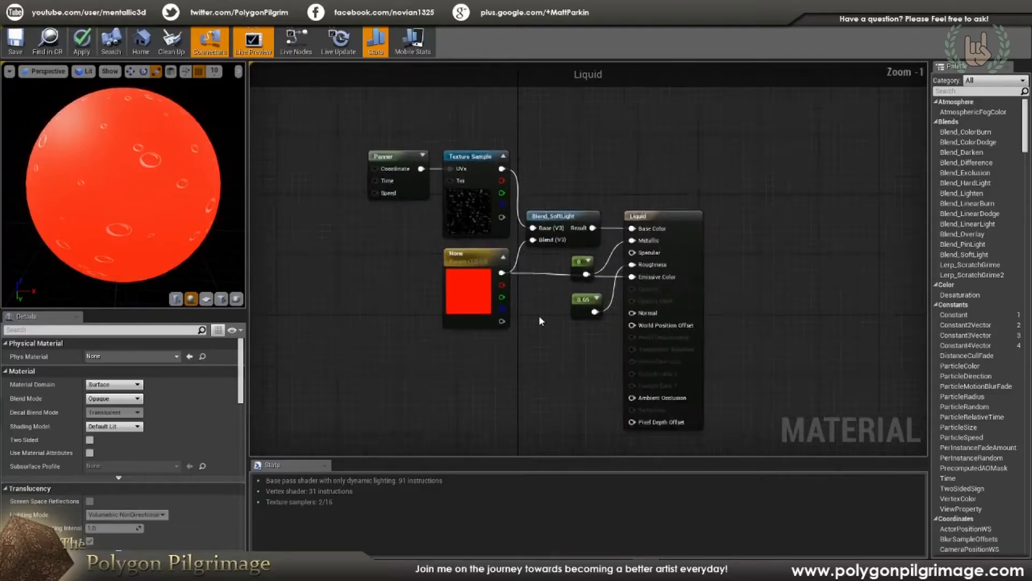
drag(107, 215, 54, 213)
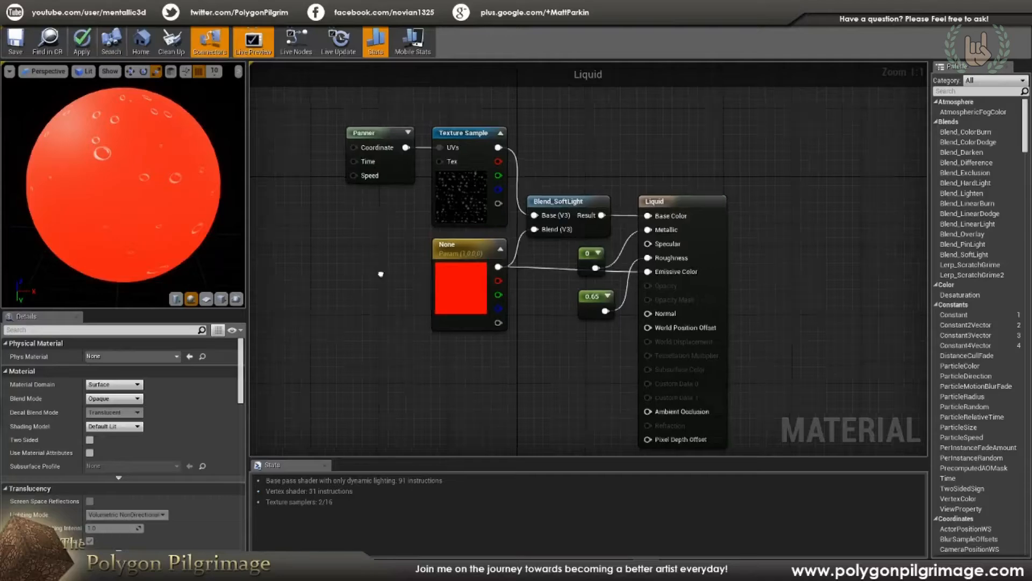
right_drag(373, 272, 428, 254)
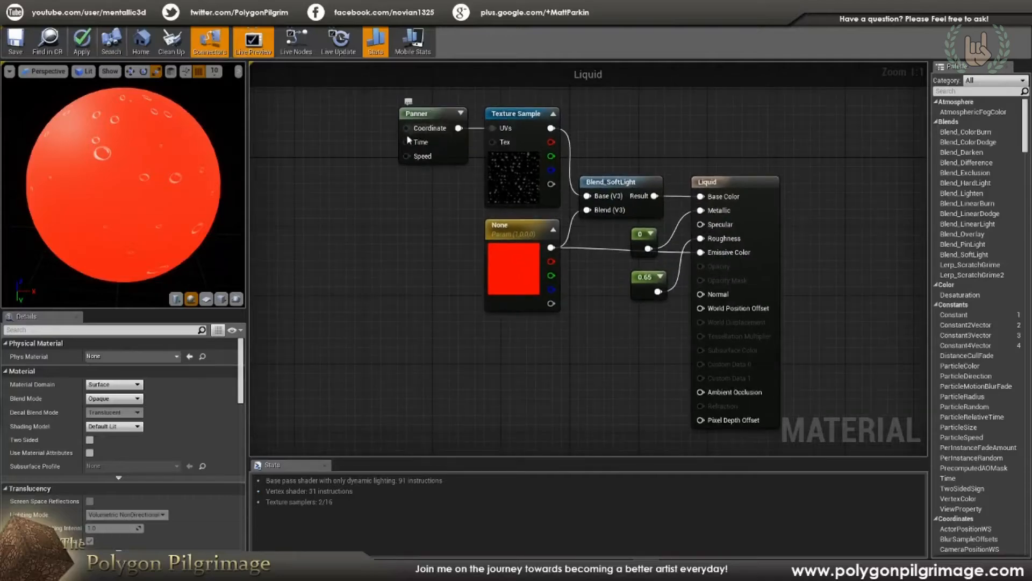
right_drag(305, 234, 313, 234)
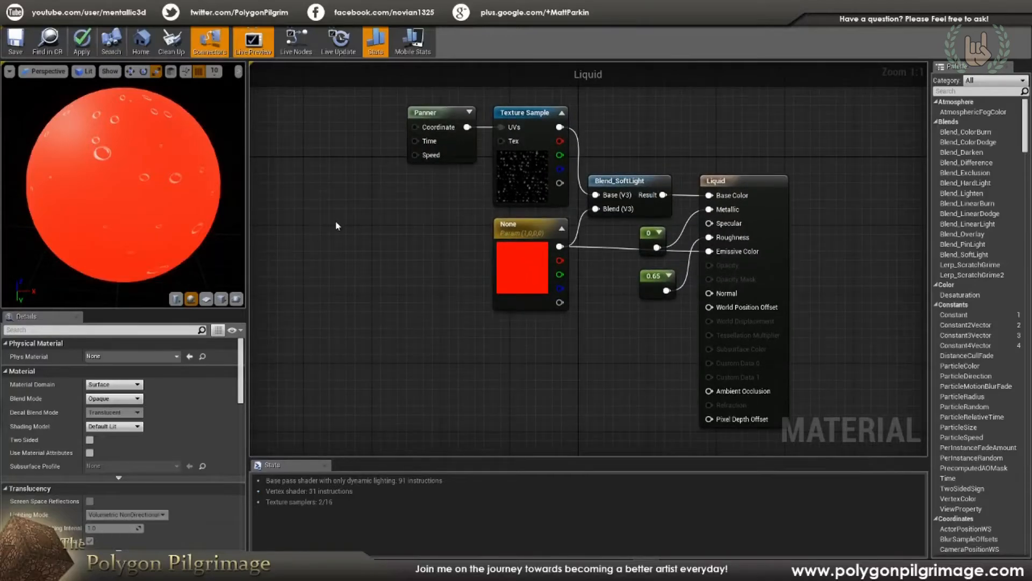
Search the available nodes for Panner and view the speed settings of the existing Panner node in the Liquid graph
right_click(336, 225)
text(pann)
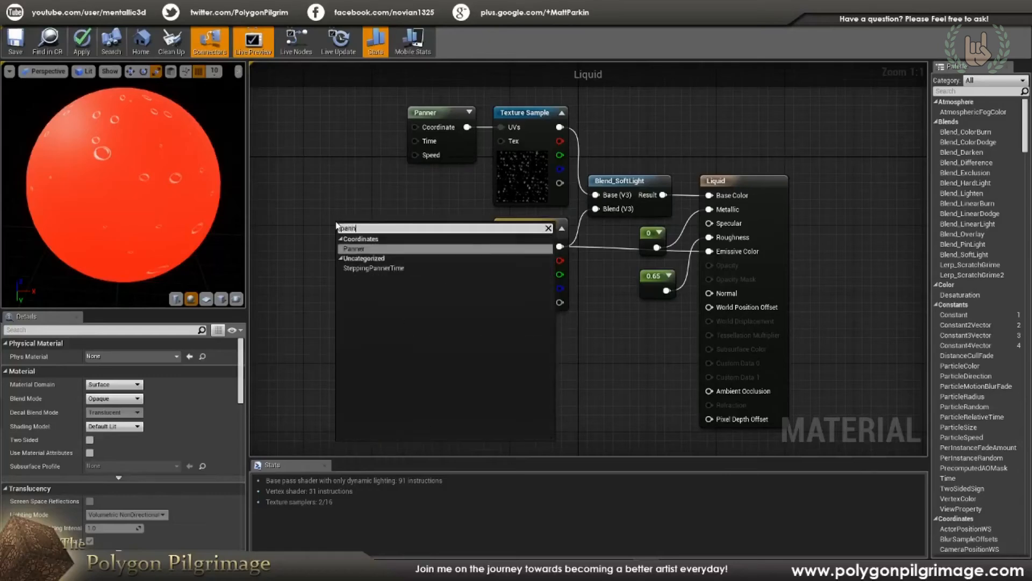
key(Escape)
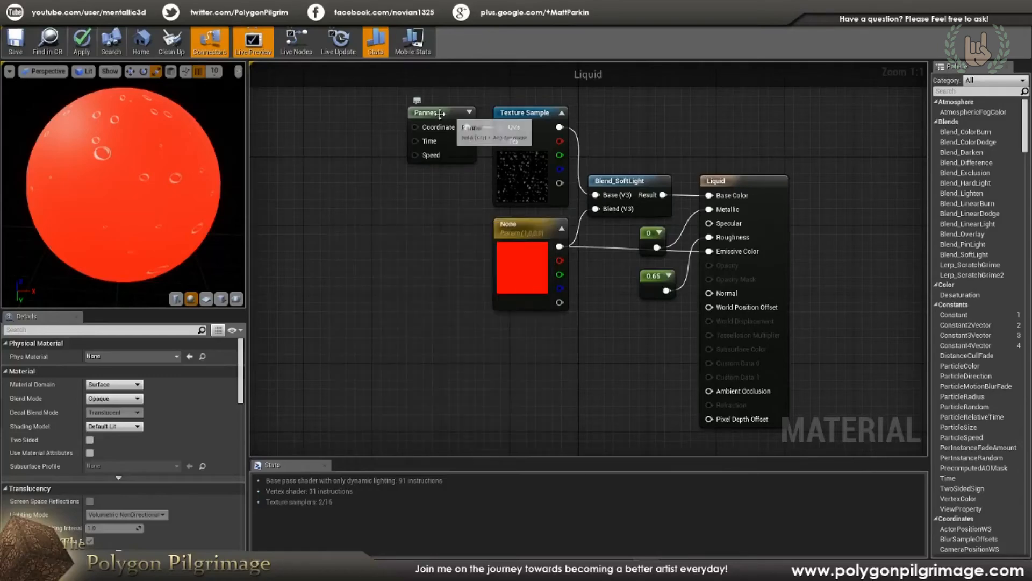
click(430, 129)
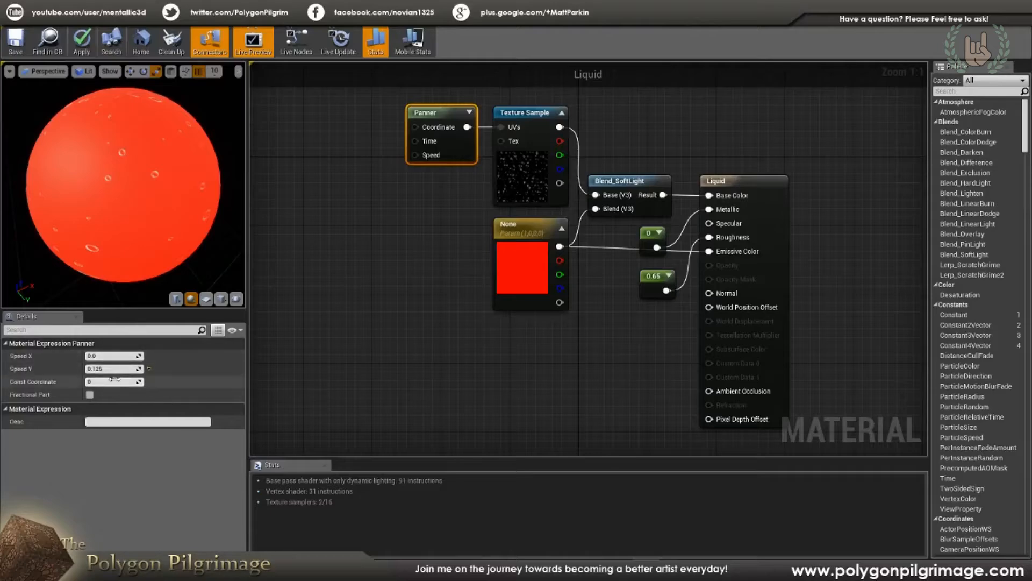
View the texture settings of the Texture Sample node that holds the Bubbles texture in the Liquid graph
click(381, 265)
right_drag(422, 240, 369, 286)
click(465, 225)
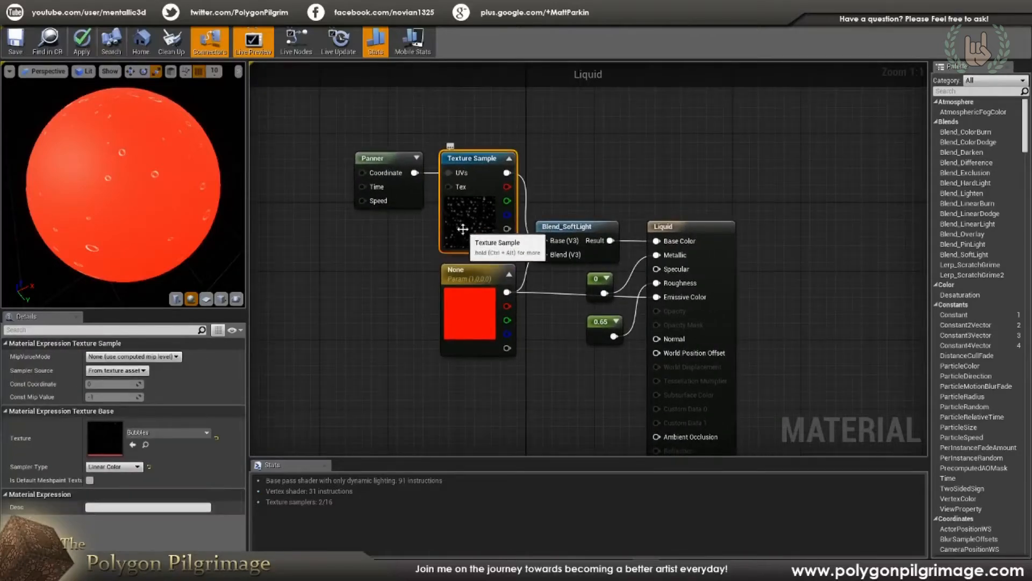
right_drag(377, 269, 396, 279)
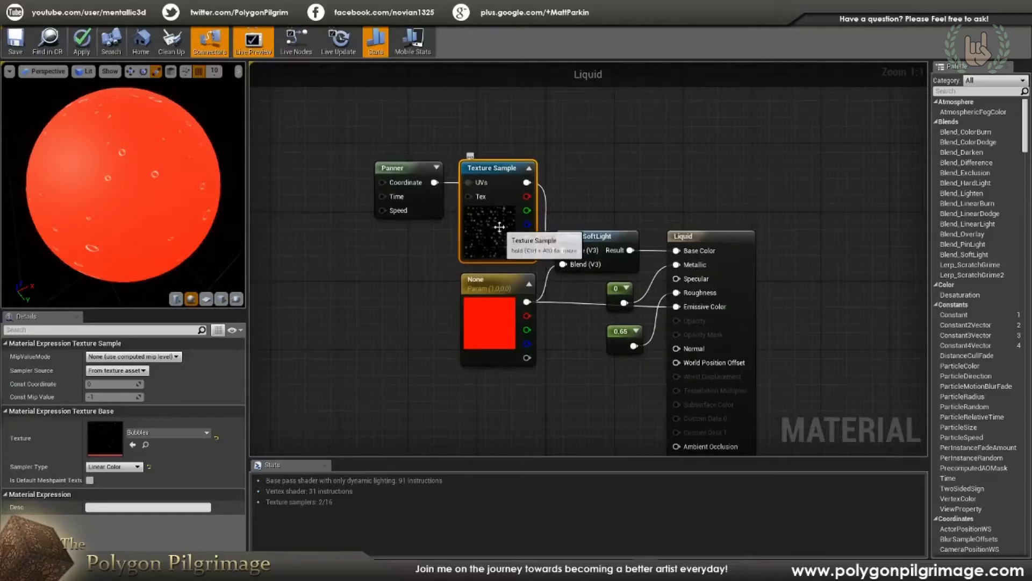
scroll(393, 279, down, 1)
scroll(395, 279, up, 1)
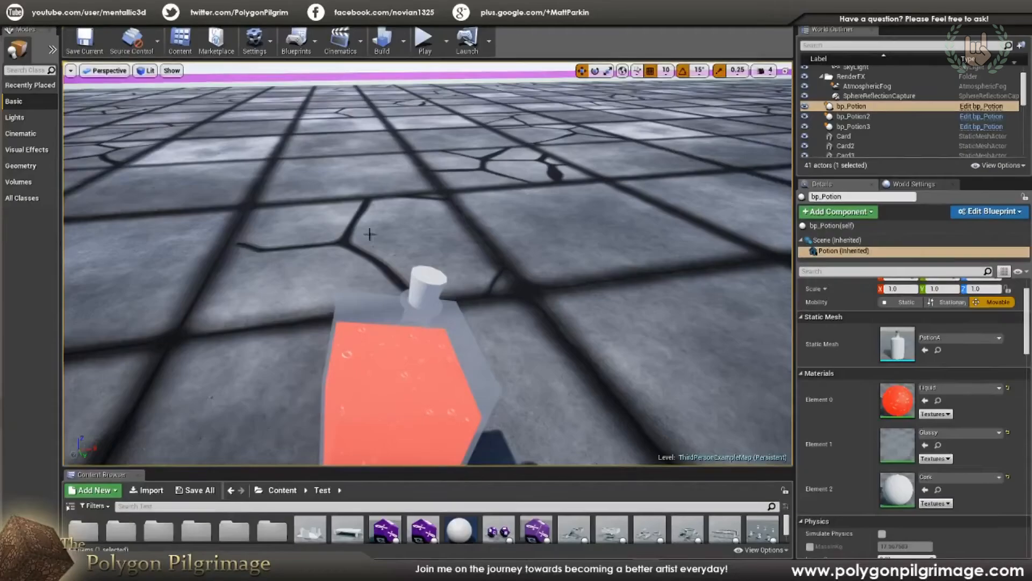
Enlarge the Content Browser, add the BubblesMask texture to the Liquid graph as a Texture Sample node and delete it again
drag(596, 463, 589, 209)
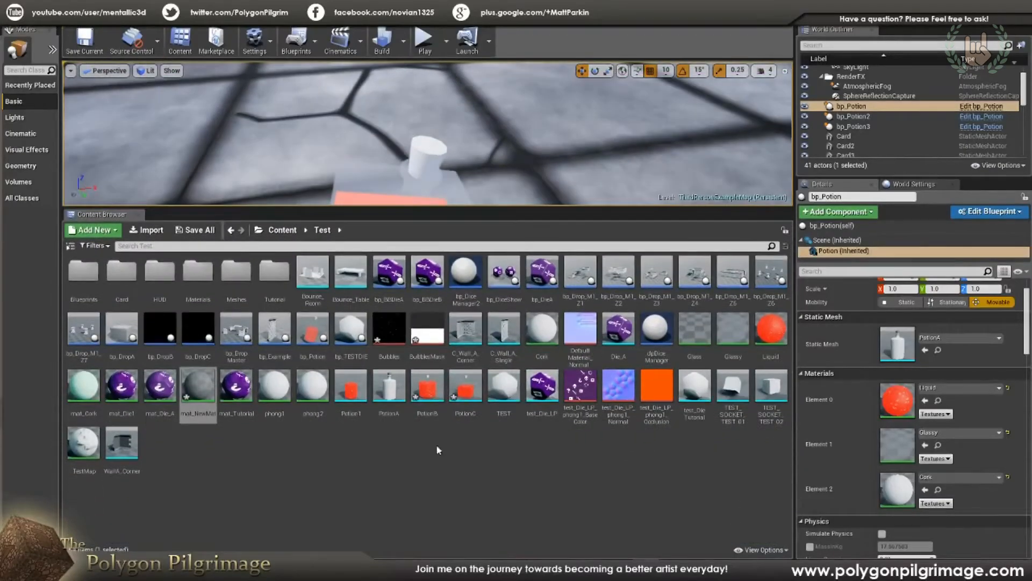
click(389, 329)
key(Right)
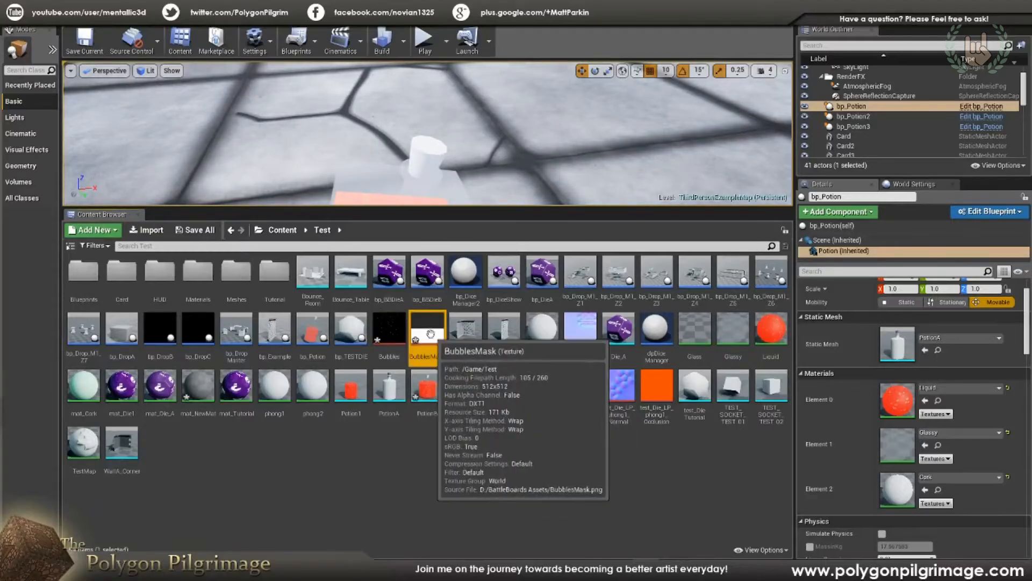
drag(427, 336, 352, 311)
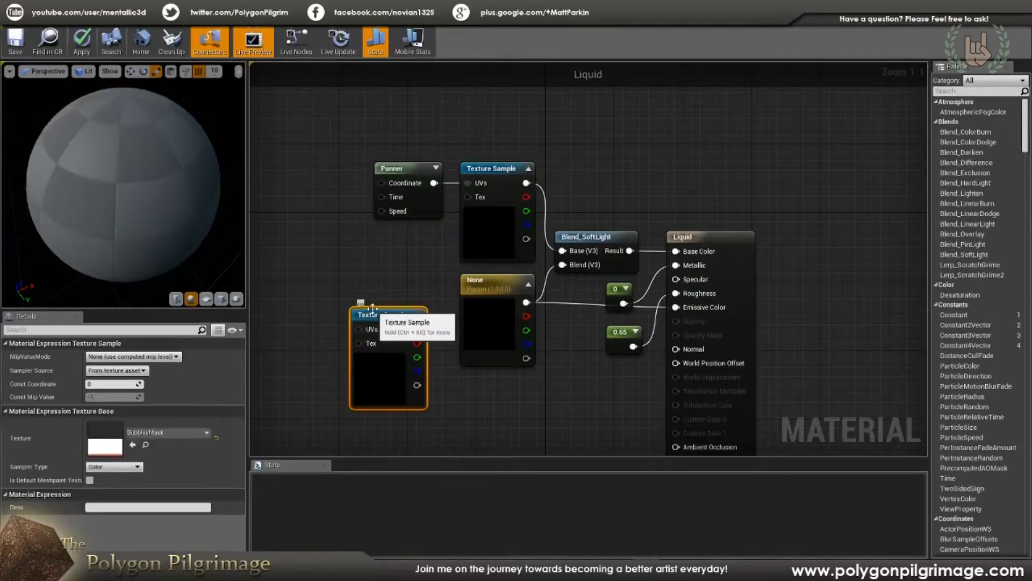
key(Delete)
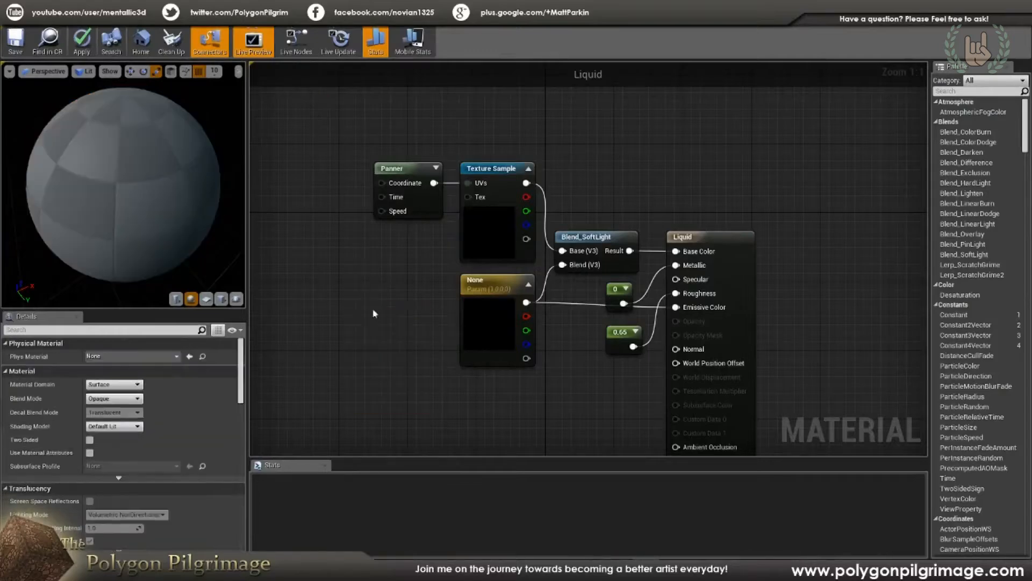
View the settings of the Panner node and the Bubbles Texture Sample node it feeds in the Liquid graph
click(497, 167)
click(420, 265)
right_drag(393, 262, 434, 278)
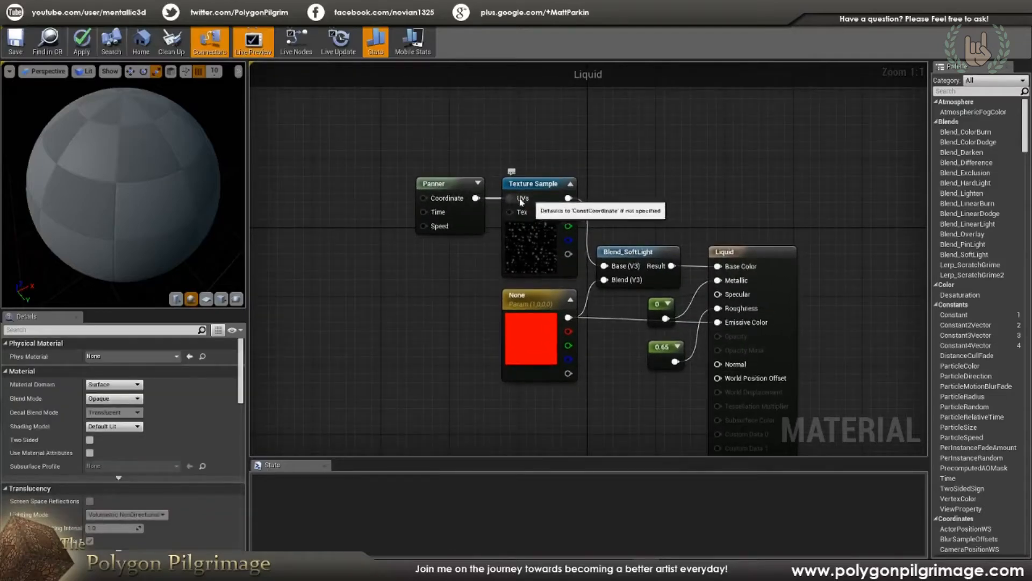
click(449, 180)
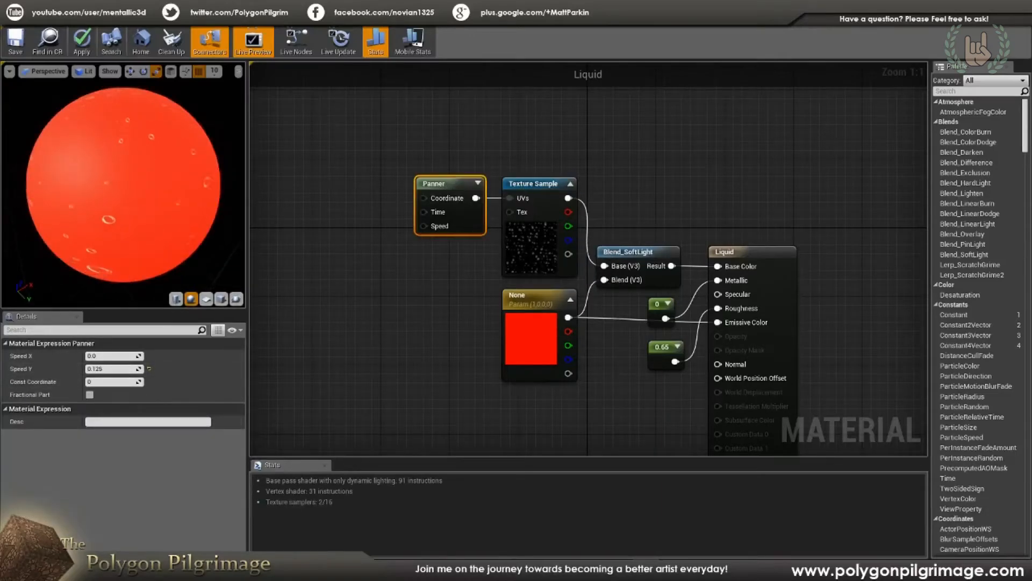
click(526, 245)
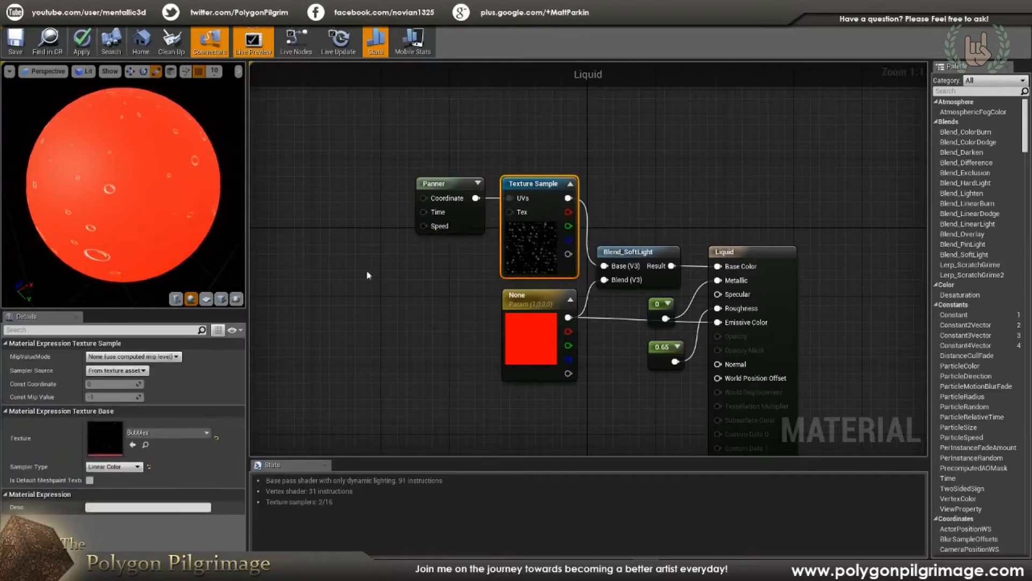
right_drag(411, 308, 317, 289)
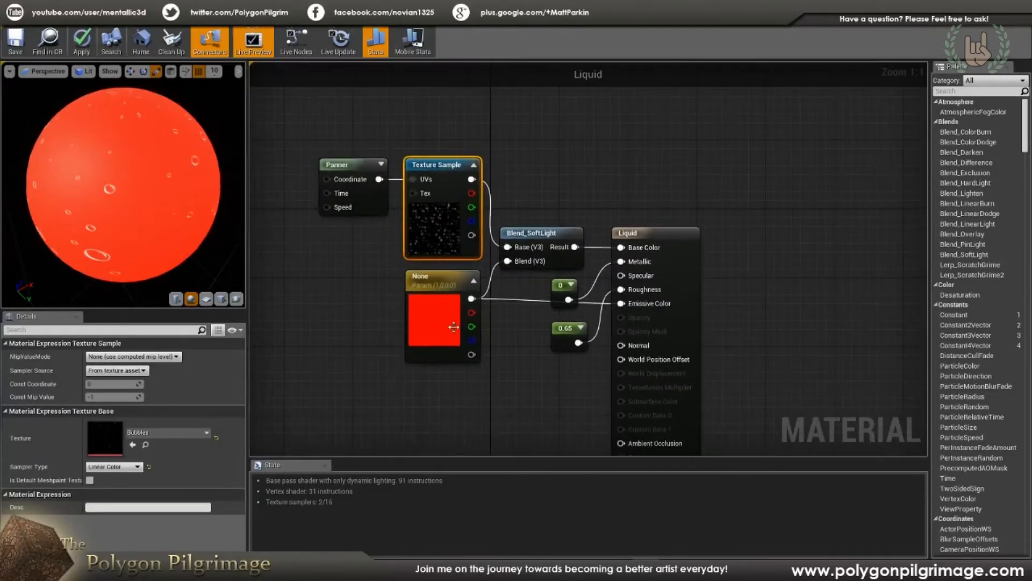
click(459, 394)
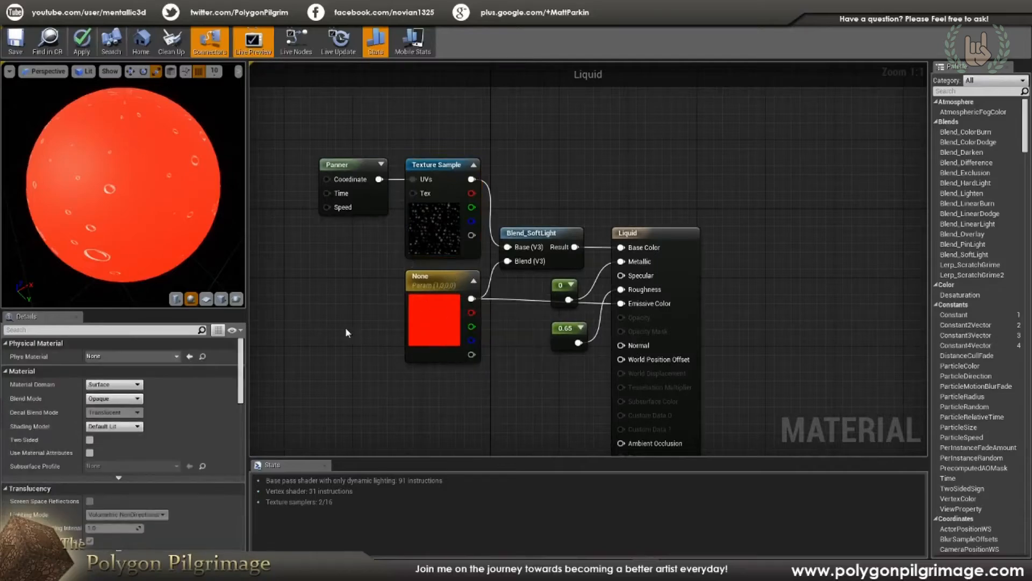
Add a black three-value color constant beside the red color parameter in the Liquid graph and delete it again
click(339, 312)
drag(347, 315, 304, 285)
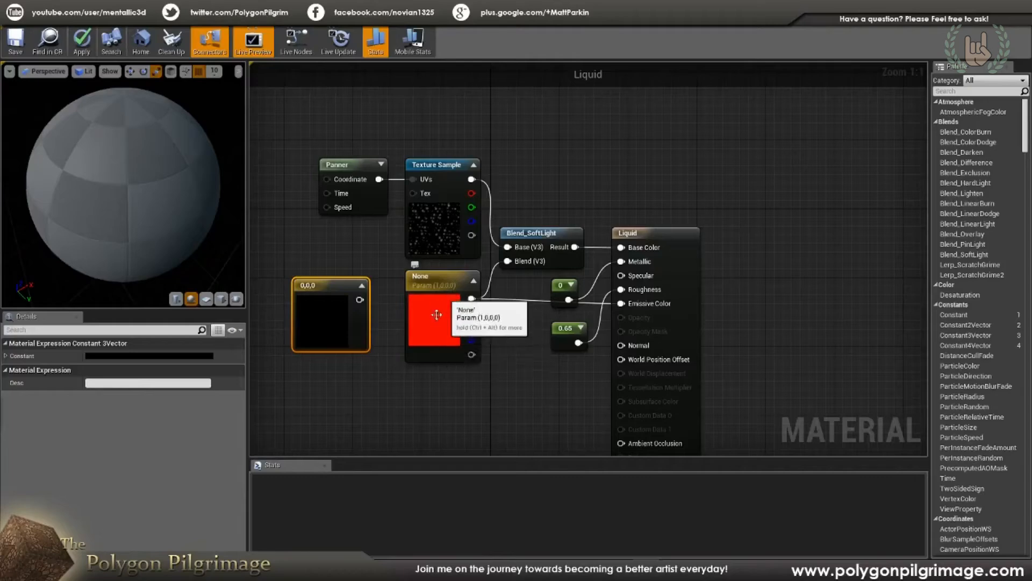
click(379, 297)
click(340, 286)
key(Delete)
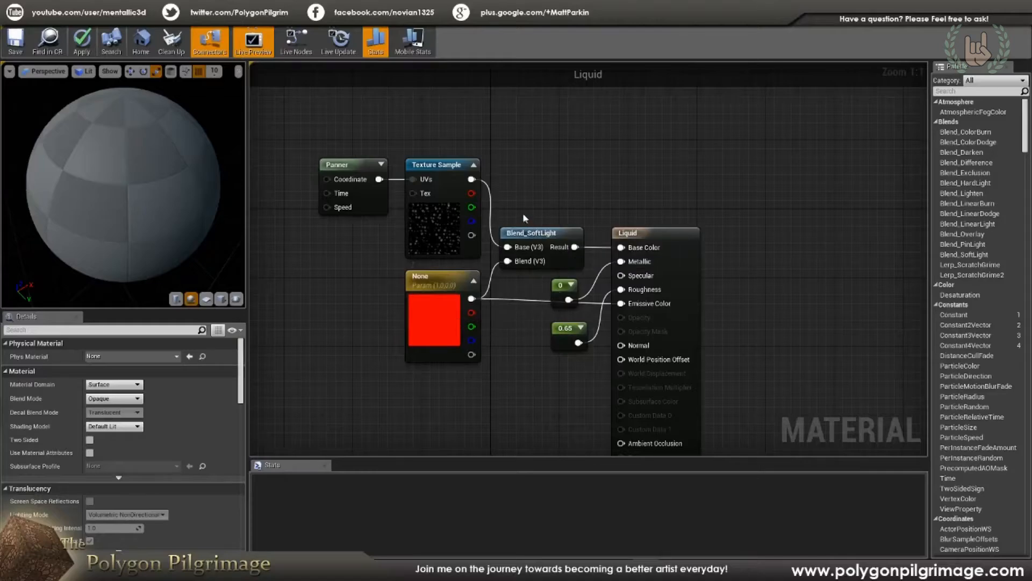
Select the Blend_SoftLight node, search the available nodes for "blend" and browse the available blend modes
click(528, 235)
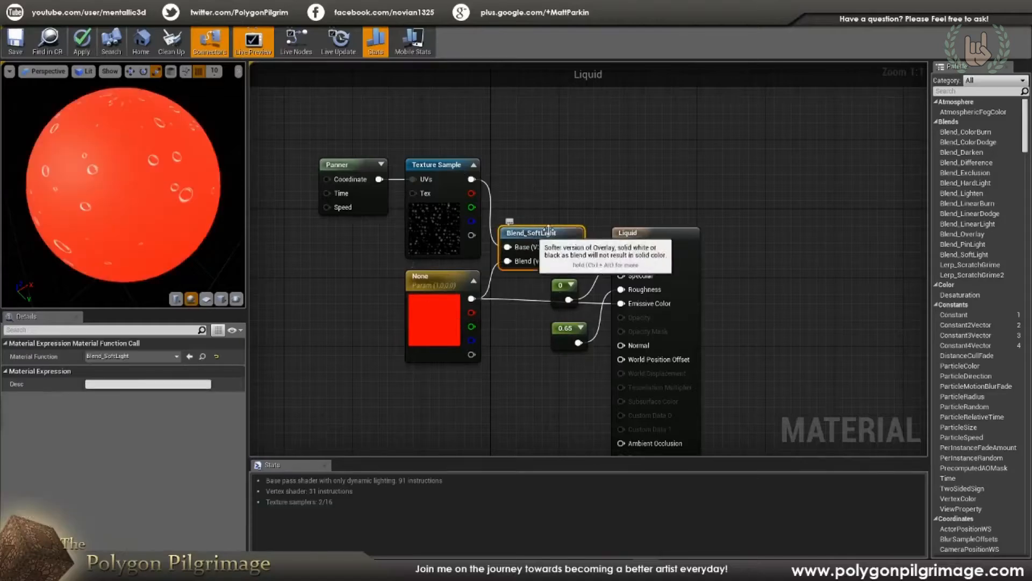
click(568, 190)
right_click(568, 189)
text(blend)
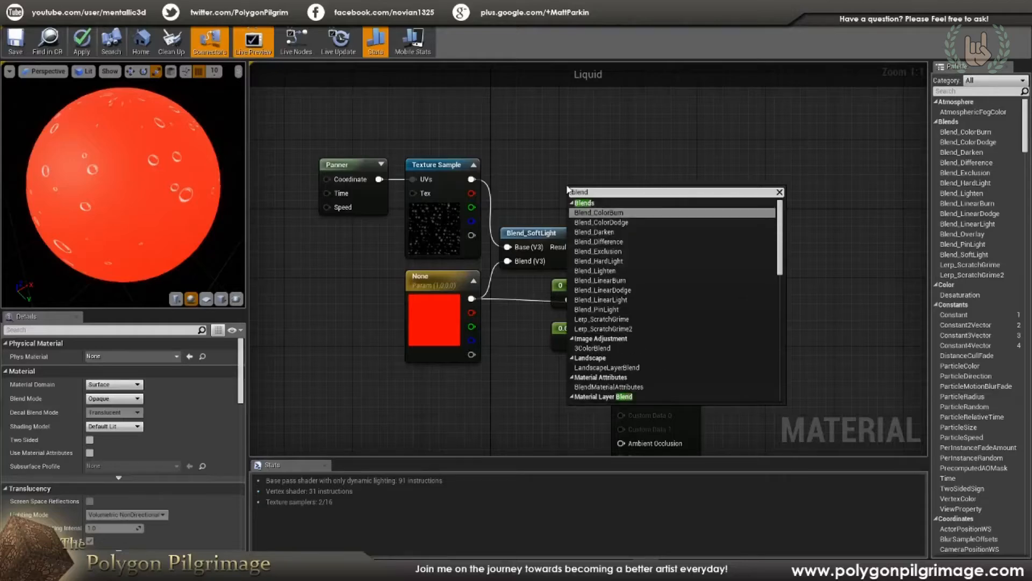
scroll(597, 280, down, 2)
scroll(609, 280, up, 3)
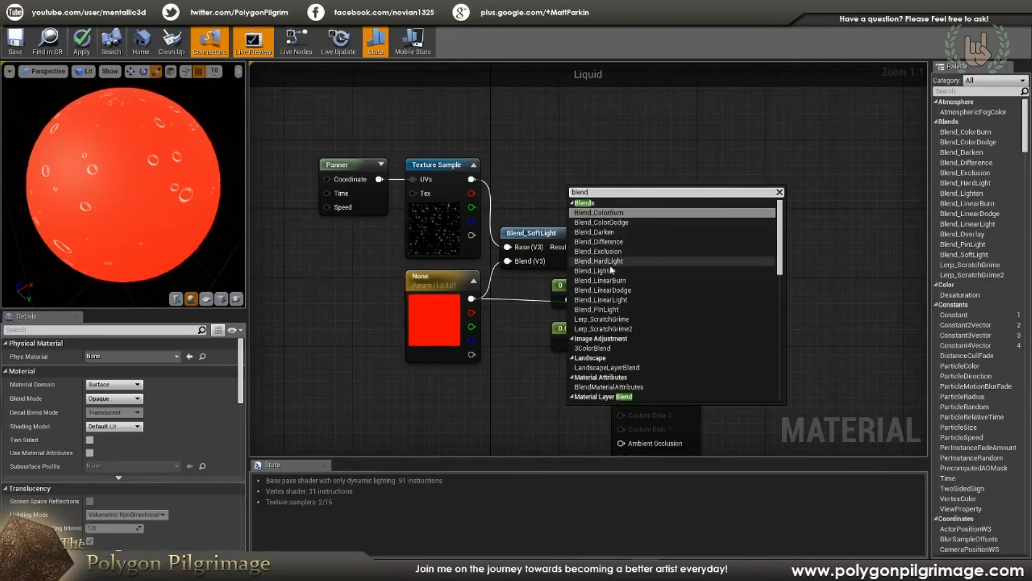
scroll(606, 265, down, 2)
scroll(606, 264, down, 5)
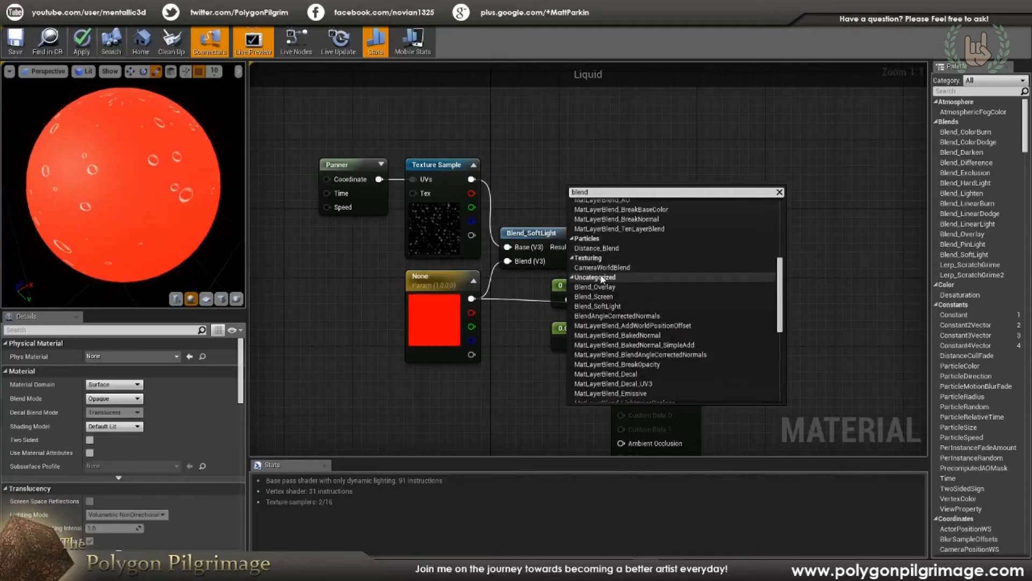
scroll(602, 277, up, 6)
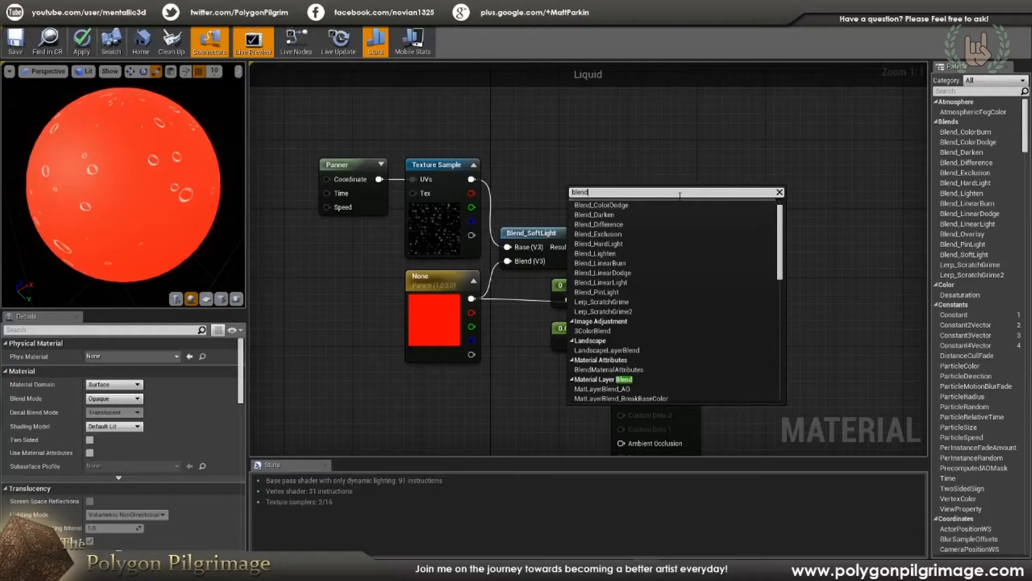
scroll(597, 253, up, 1)
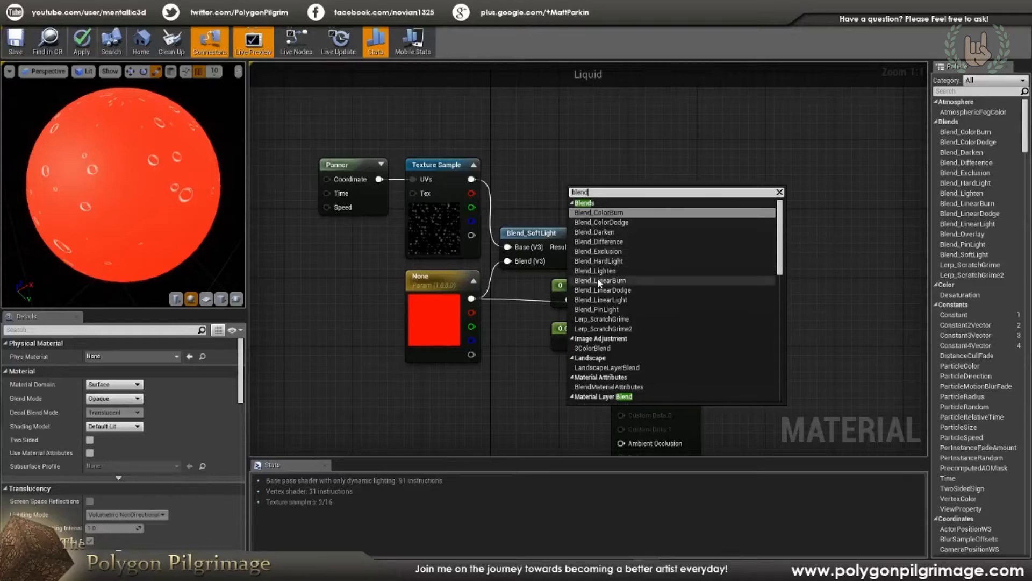
scroll(653, 281, down, 1)
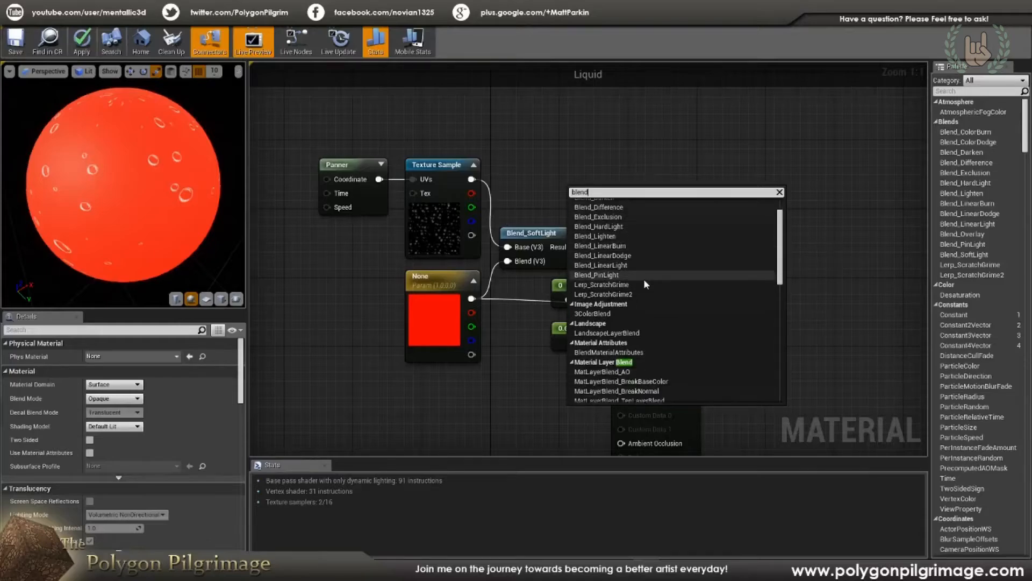
scroll(641, 277, up, 1)
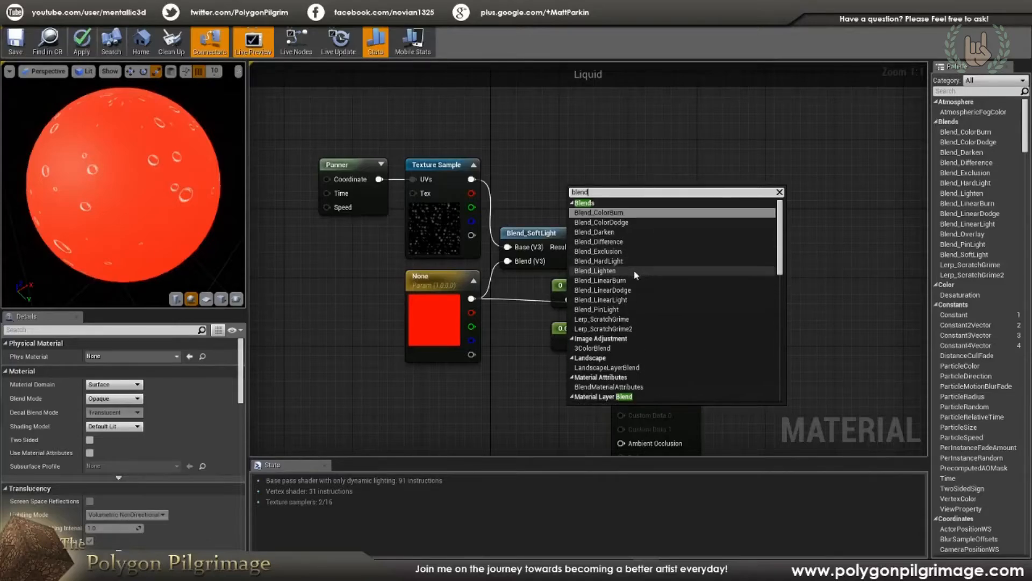
click(571, 157)
View the settings of the Blend_SoftLight node and of the Liquid result node it feeds
click(553, 232)
click(559, 201)
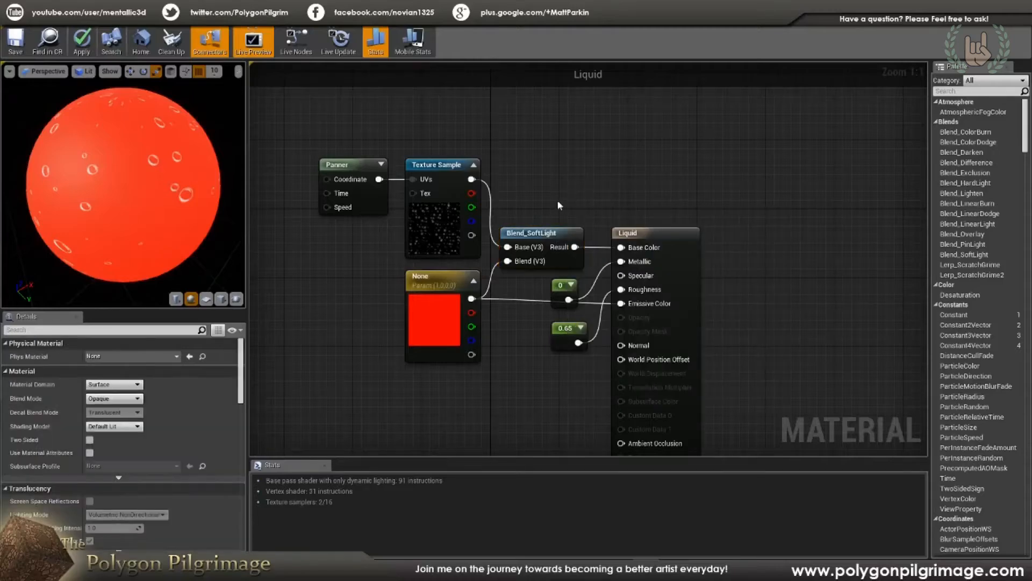
click(551, 232)
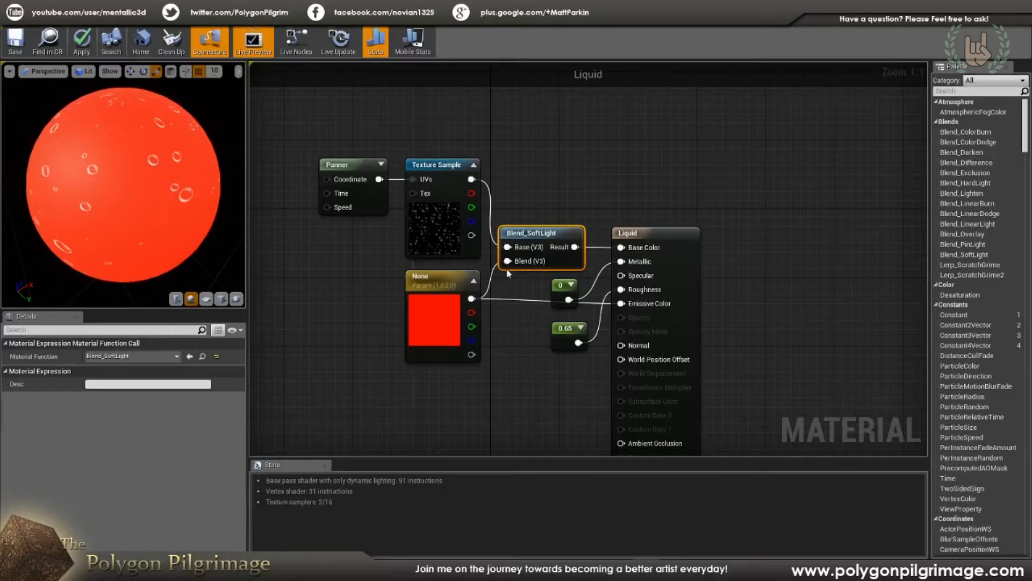
click(624, 233)
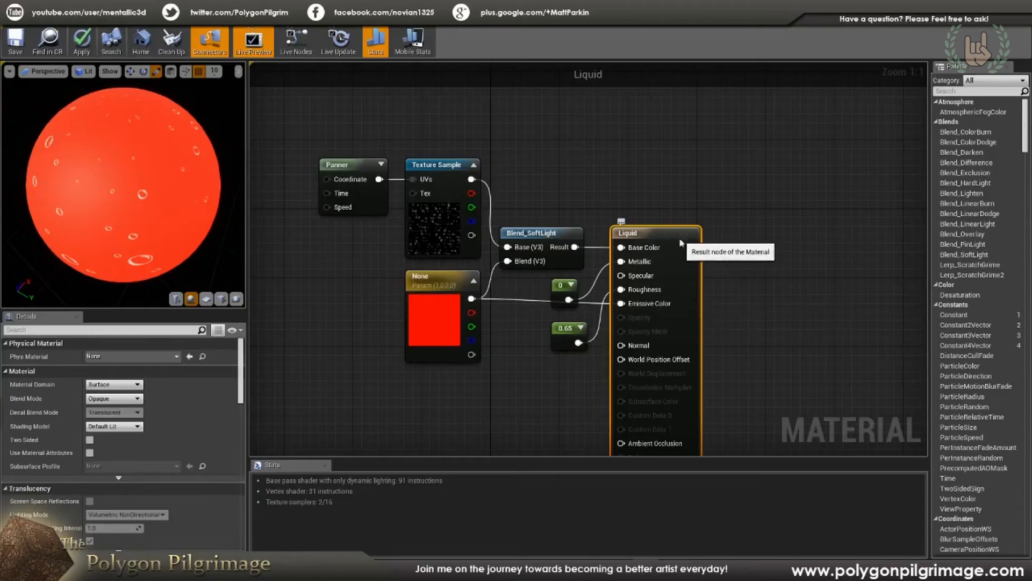
scroll(741, 296, down, 1)
scroll(741, 300, up, 1)
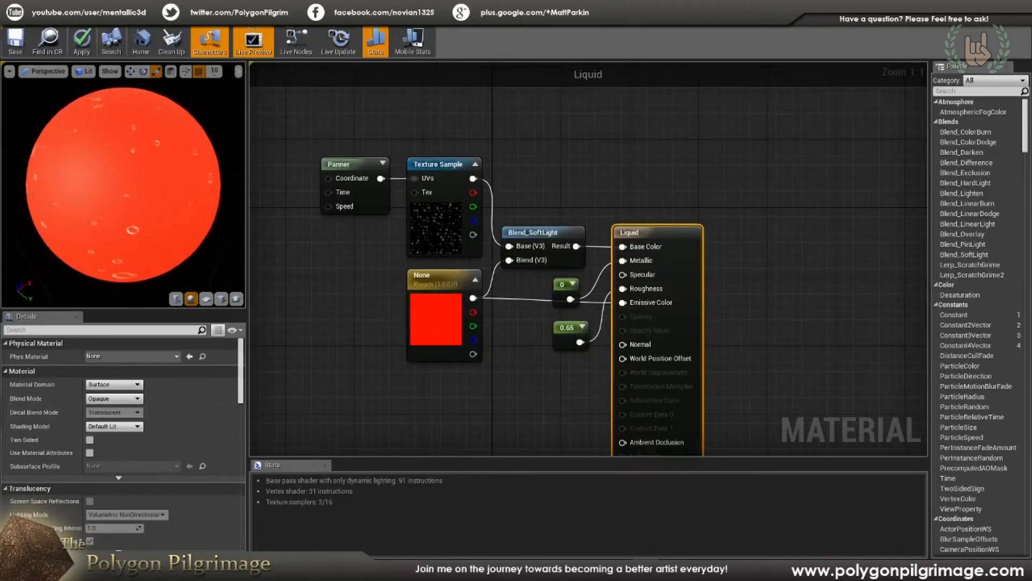
click(612, 185)
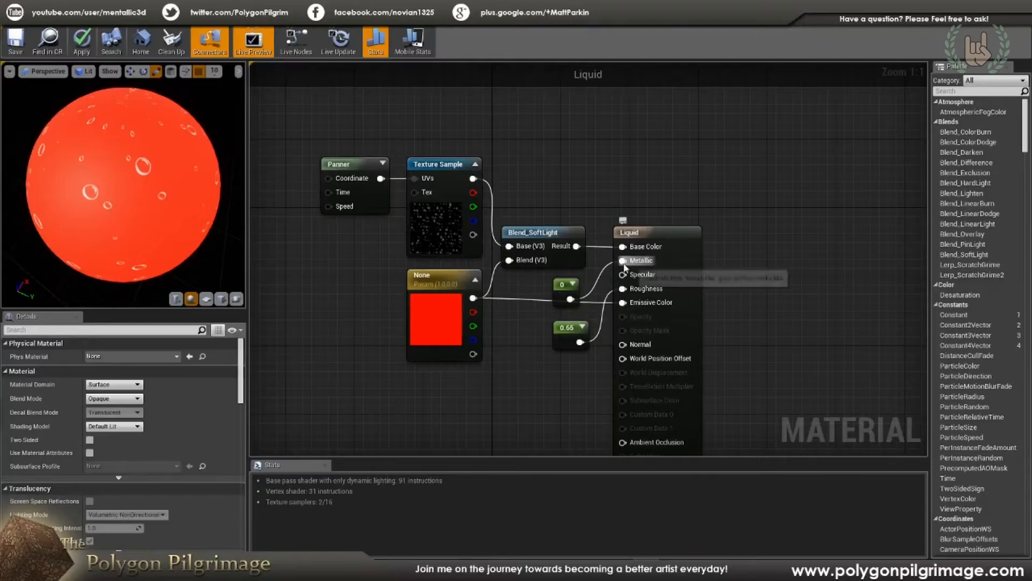
View the value of the roughness constant in the Liquid graph and examine the surface on the rotated preview sphere
click(565, 338)
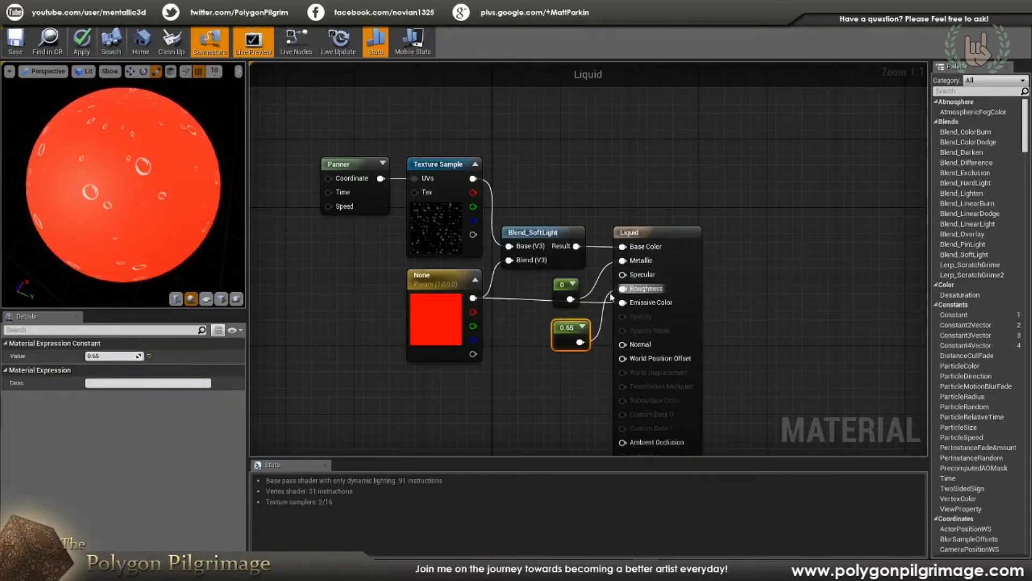
drag(185, 259, 215, 267)
mouse_move(141, 230)
mouse_down()
mouse_move(138, 204)
mouse_move(141, 230)
mouse_up()
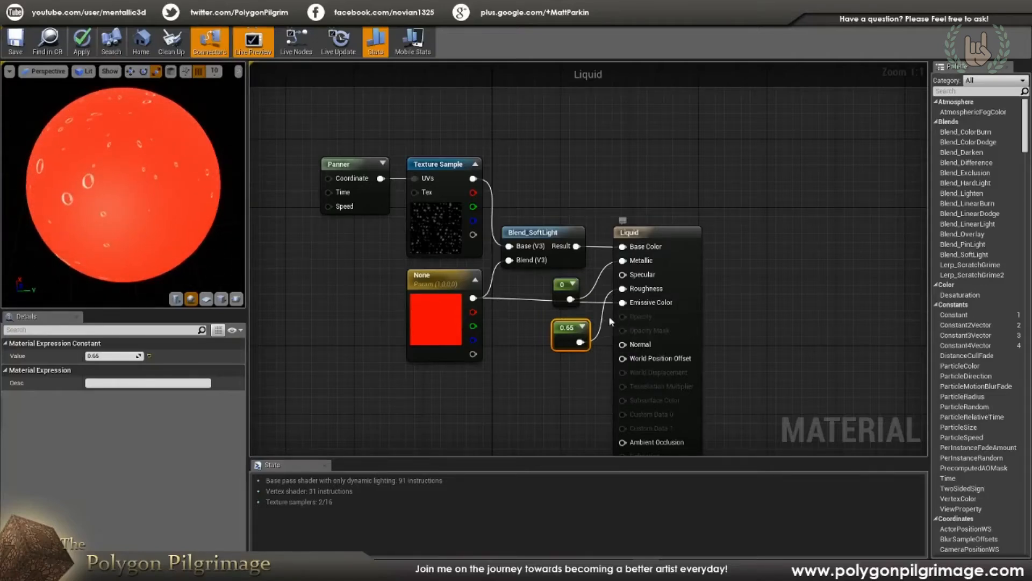
click(573, 210)
right_drag(572, 210, 602, 160)
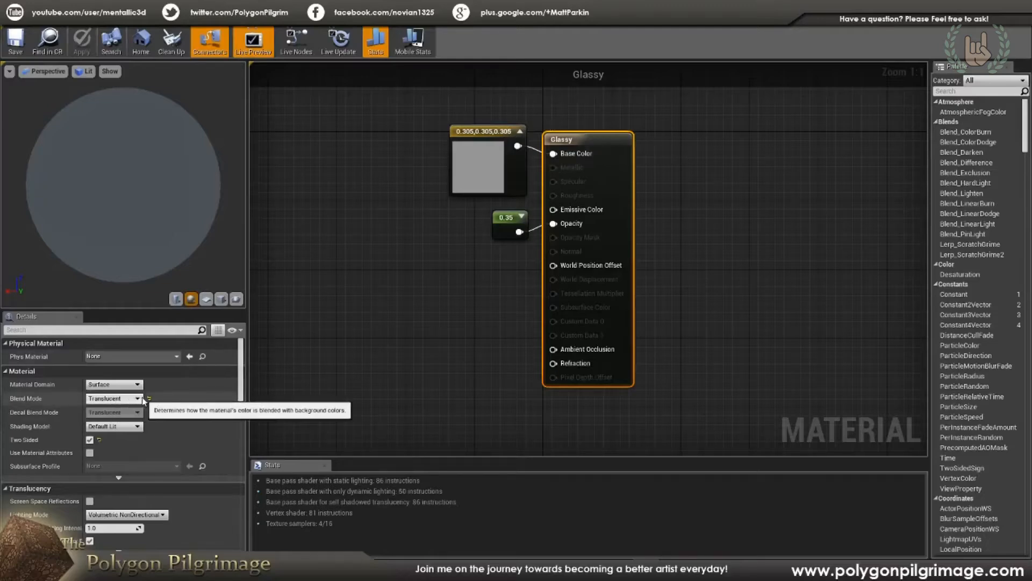
View the gray base color of the Glassy material in the color picker and close it without changes
click(497, 161)
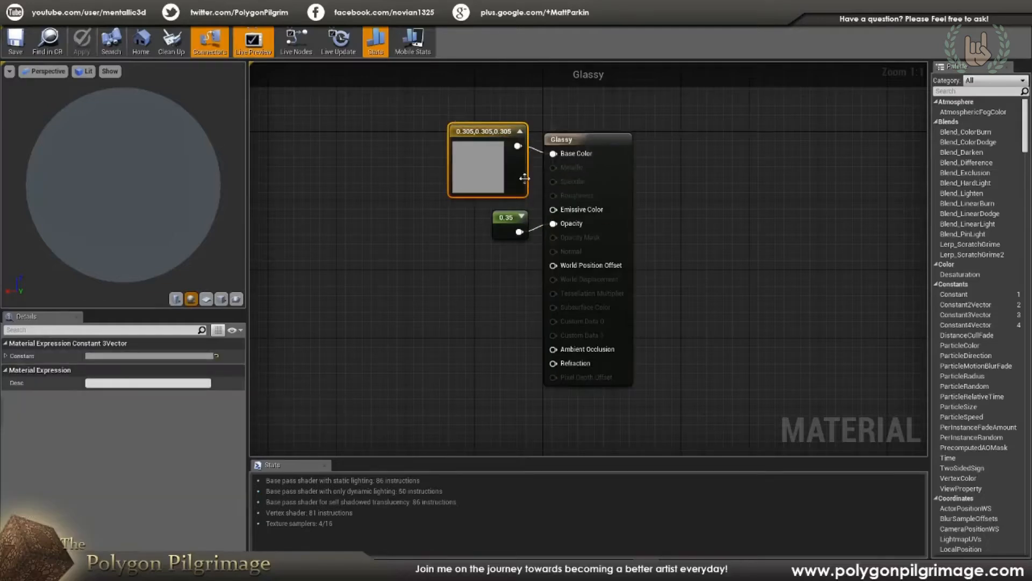
click(191, 357)
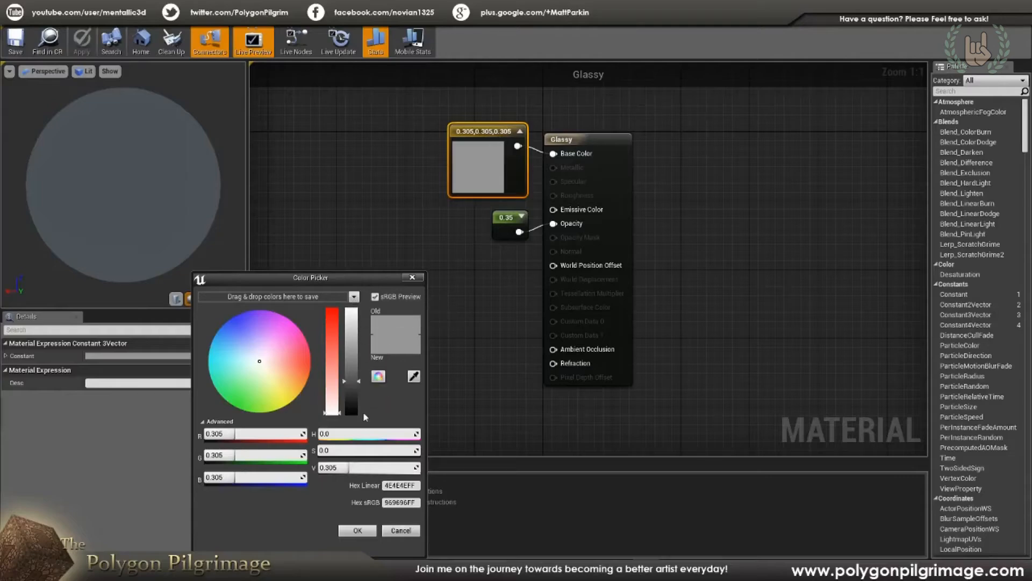
click(413, 279)
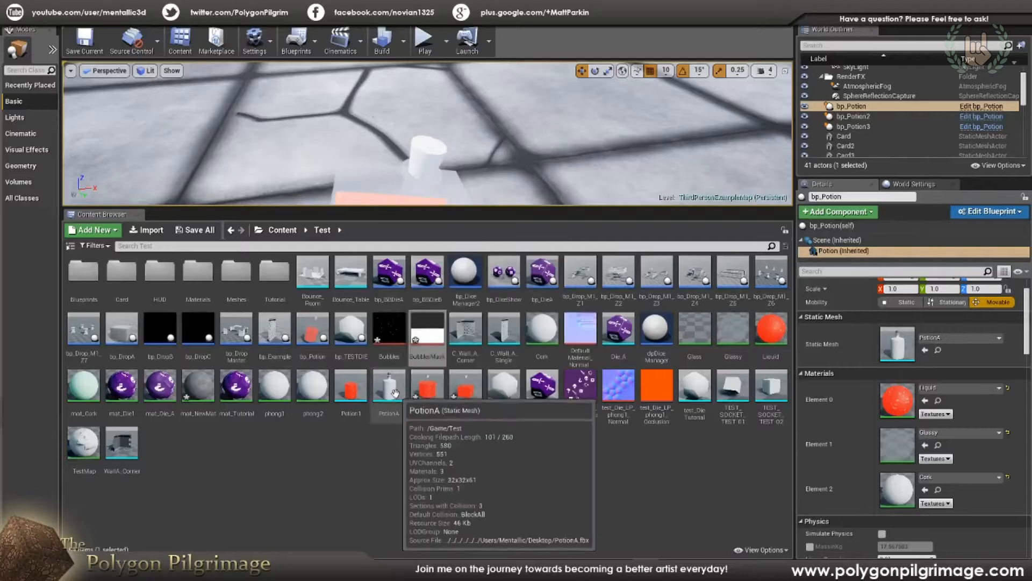
Look over the PotionA, PotionB and PotionC meshes in the Test folder and select PotionC
click(398, 413)
click(430, 408)
click(471, 417)
click(514, 471)
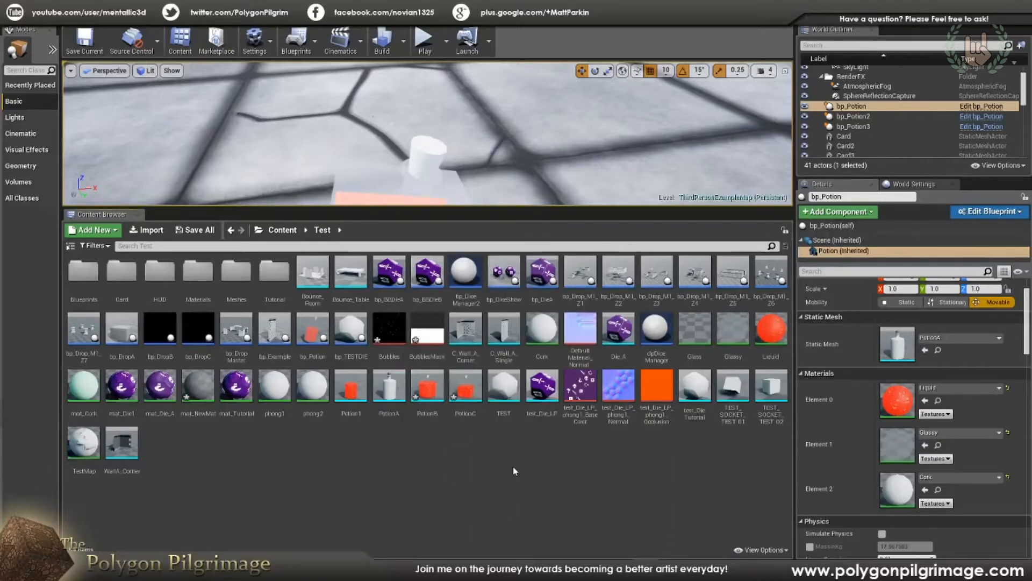
click(462, 392)
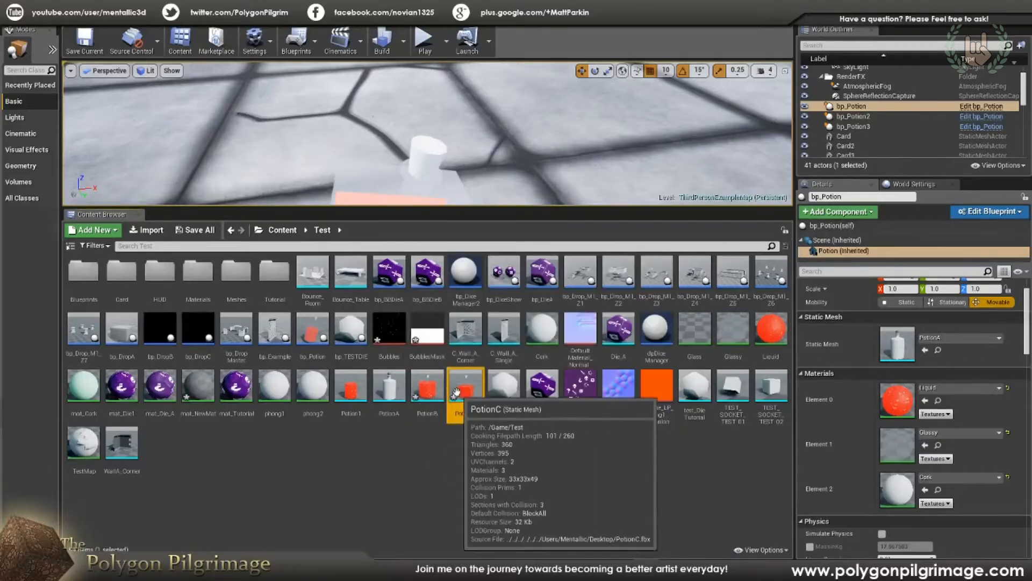
Open the PotionC static mesh and assign the Glassy material to its Element 0 slot named Glass
double_click(461, 393)
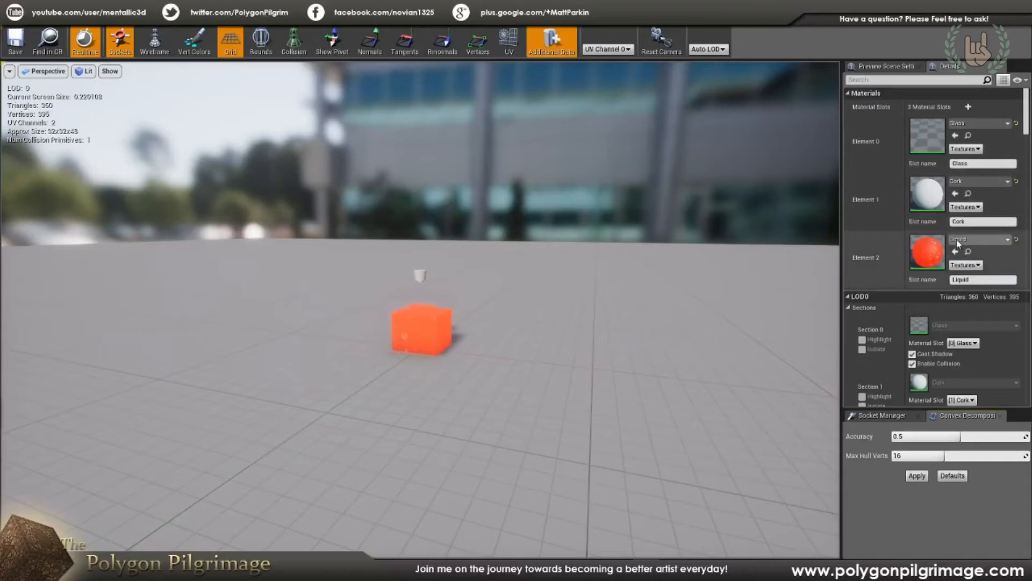
right_drag(620, 308, 673, 300)
key(a)
key(w)
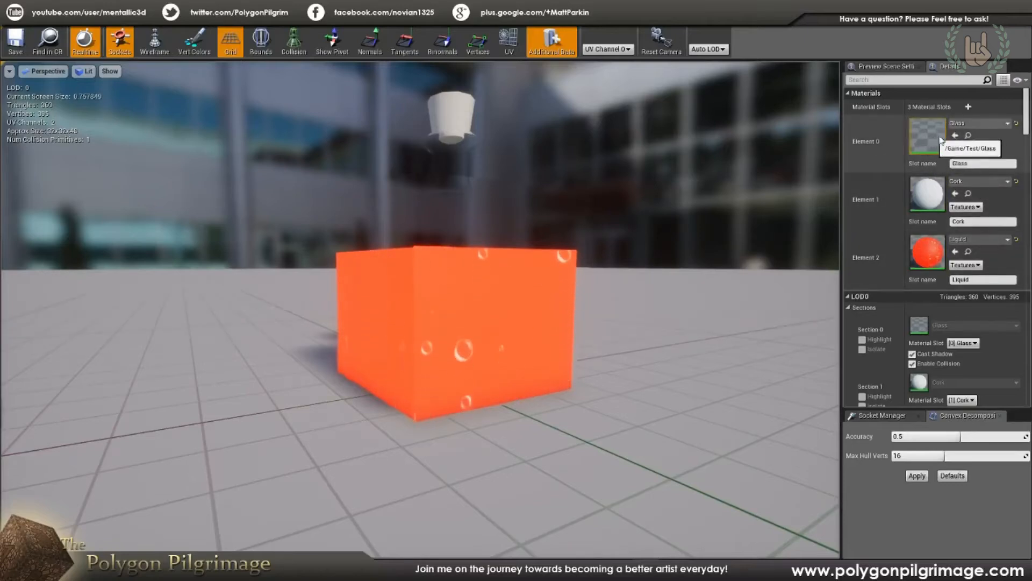
click(1008, 123)
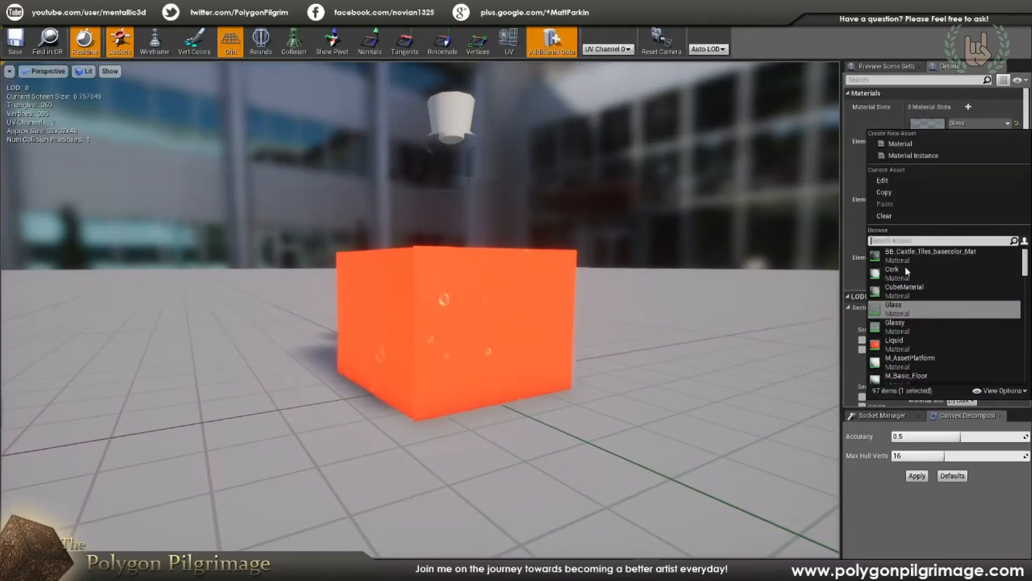
click(901, 325)
right_drag(602, 251, 832, 216)
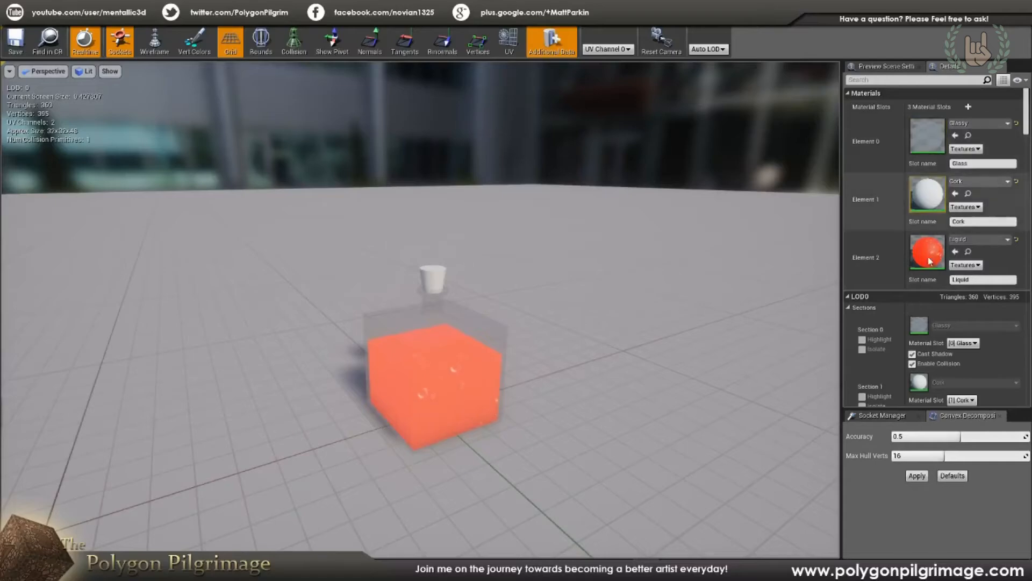
mouse_move(468, 389)
right_down()
mouse_move(397, 411)
mouse_move(318, 384)
mouse_move(360, 333)
mouse_move(409, 306)
mouse_move(377, 371)
mouse_move(484, 391)
right_up()
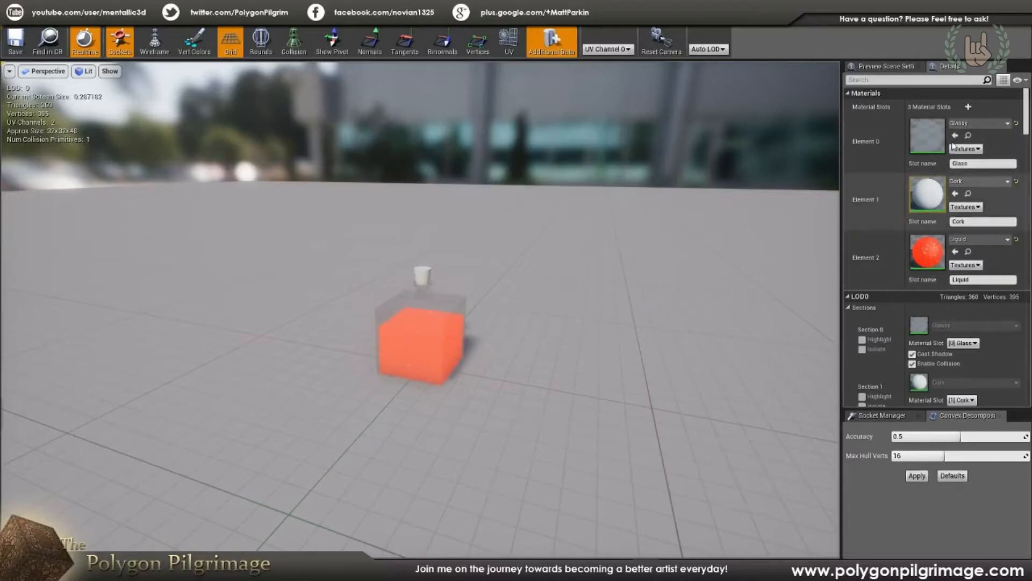
View the material choices for PotionC's Element 0 slot without changing them and inspect the glass bottle from several sides
click(988, 123)
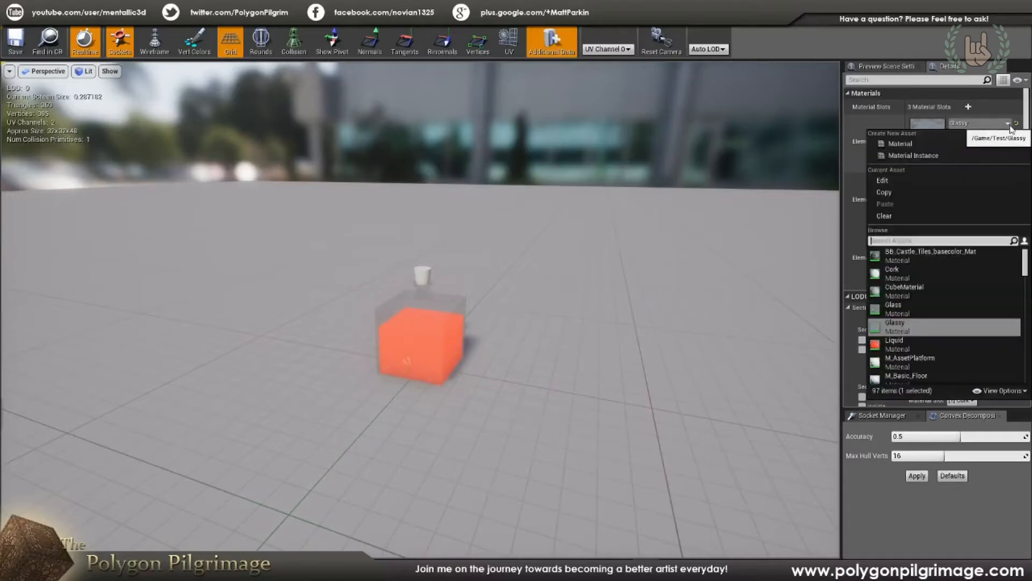
click(990, 125)
right_drag(454, 353, 602, 345)
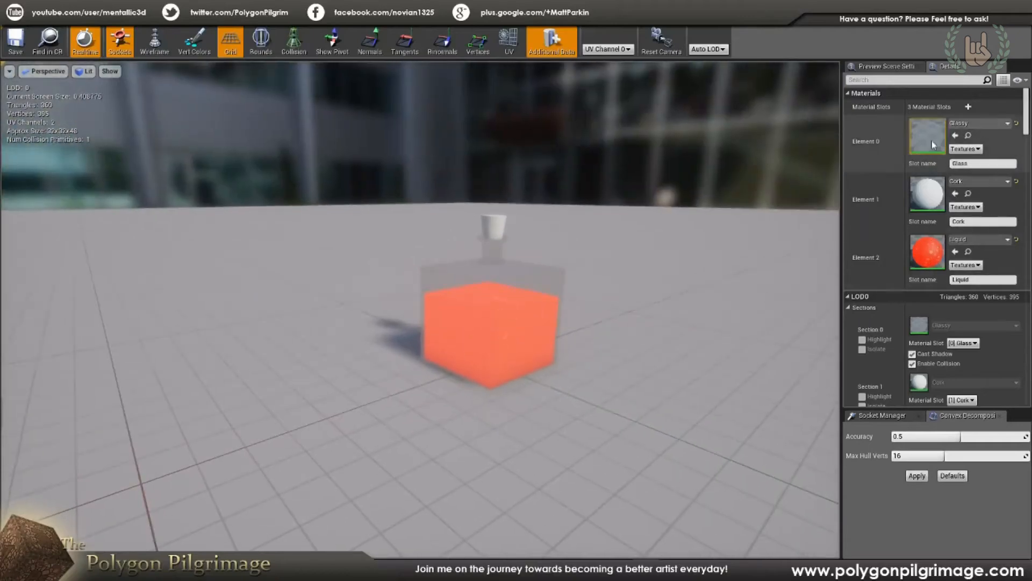
right_drag(585, 332, 417, 323)
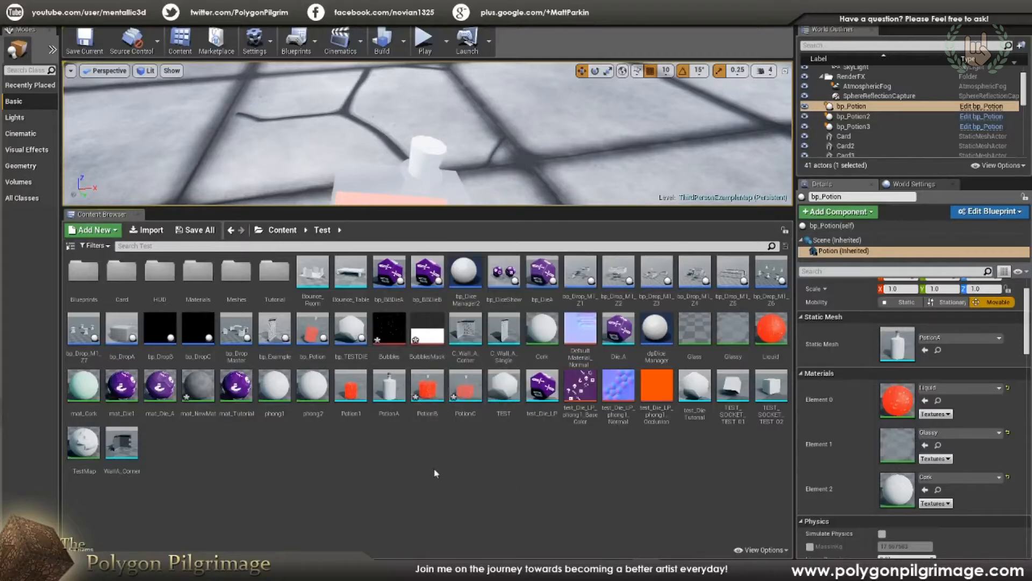
Create a Blueprint Class with Actor as parent in the Test folder and name it bp_PotionTemp
right_click(407, 455)
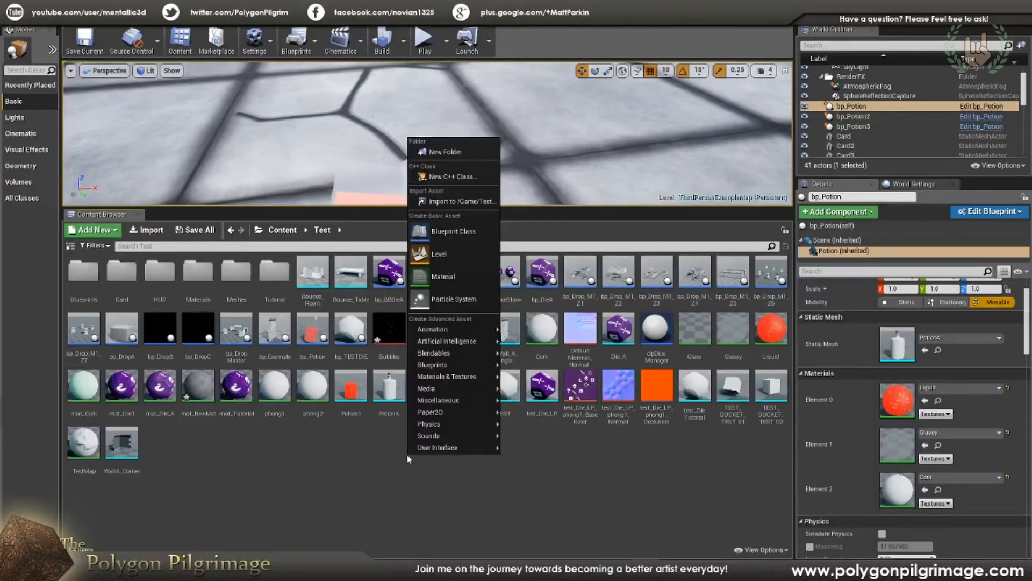
click(434, 234)
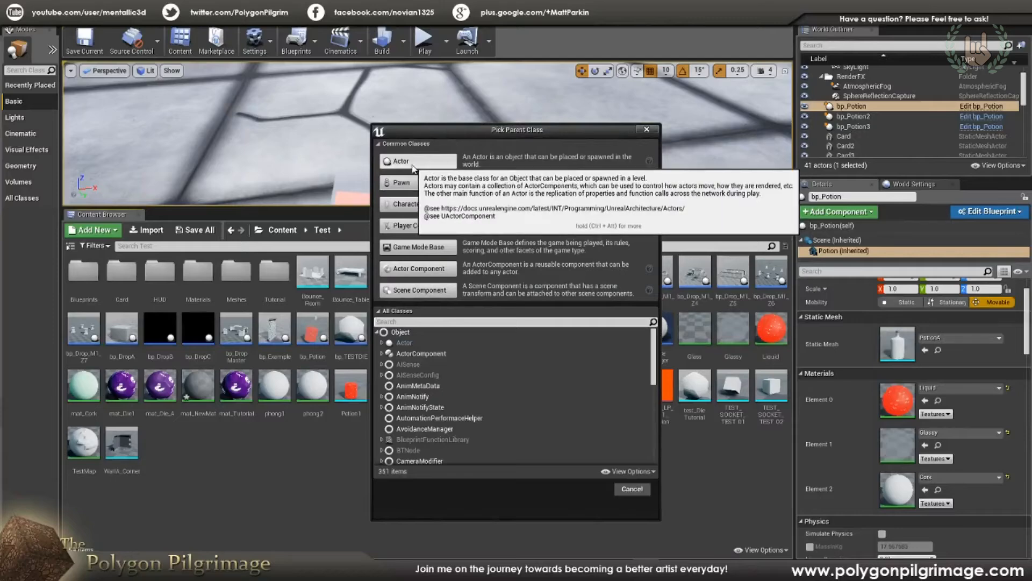
click(412, 164)
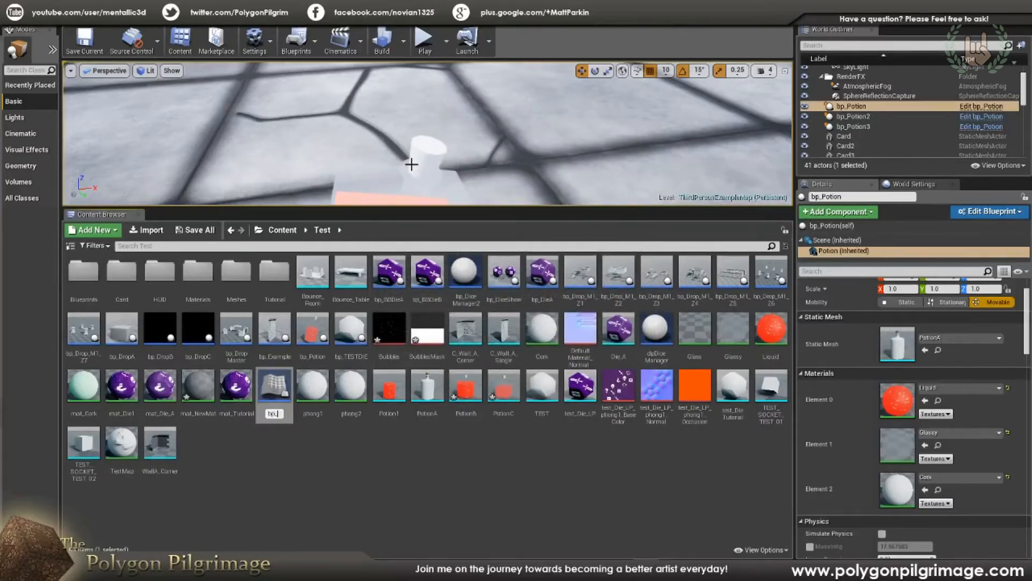
text(bp_Potions)
key(BackSpace)
key(BackSpace)
text(nTemp)
key(Return)
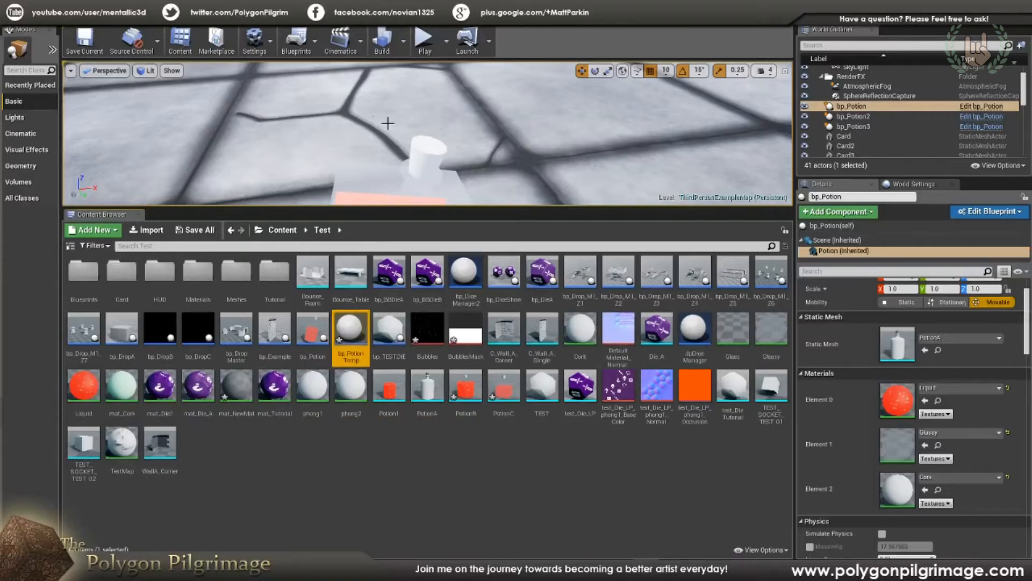
Switch to the bp_Potion blueprint, select its Scene component and view the component types that can be added, such as Static Mesh
click(301, 7)
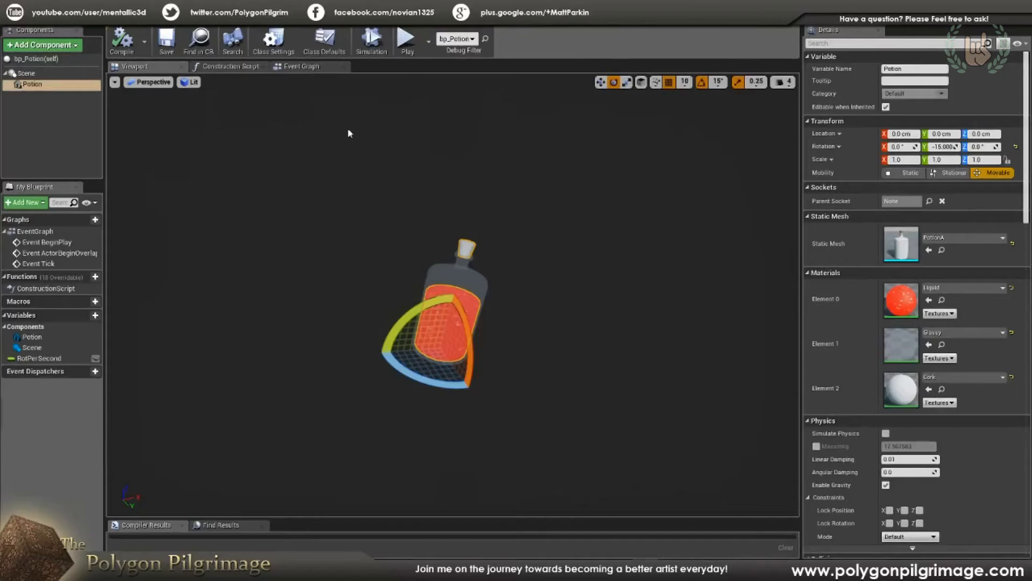
click(30, 73)
click(78, 45)
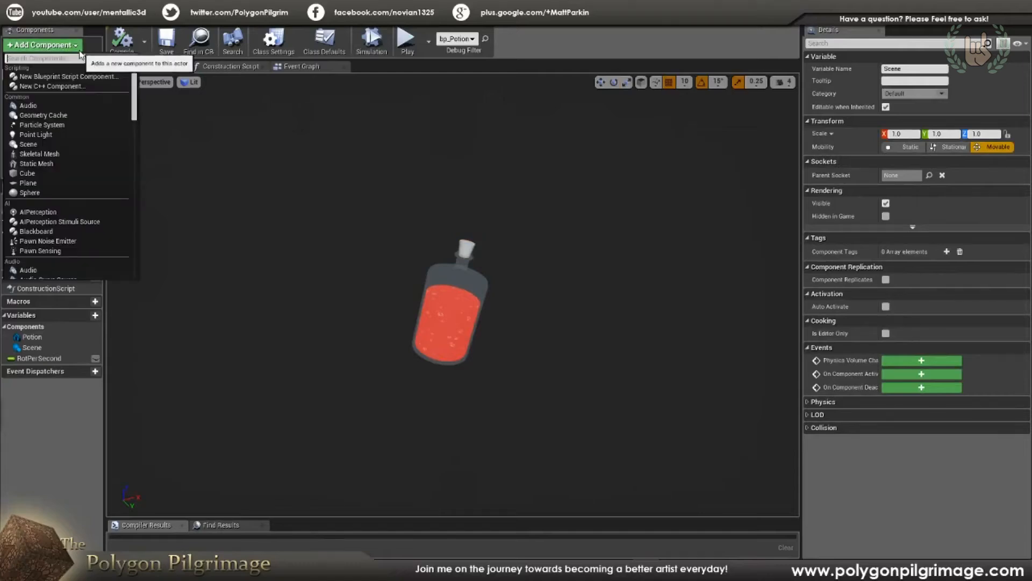
click(48, 45)
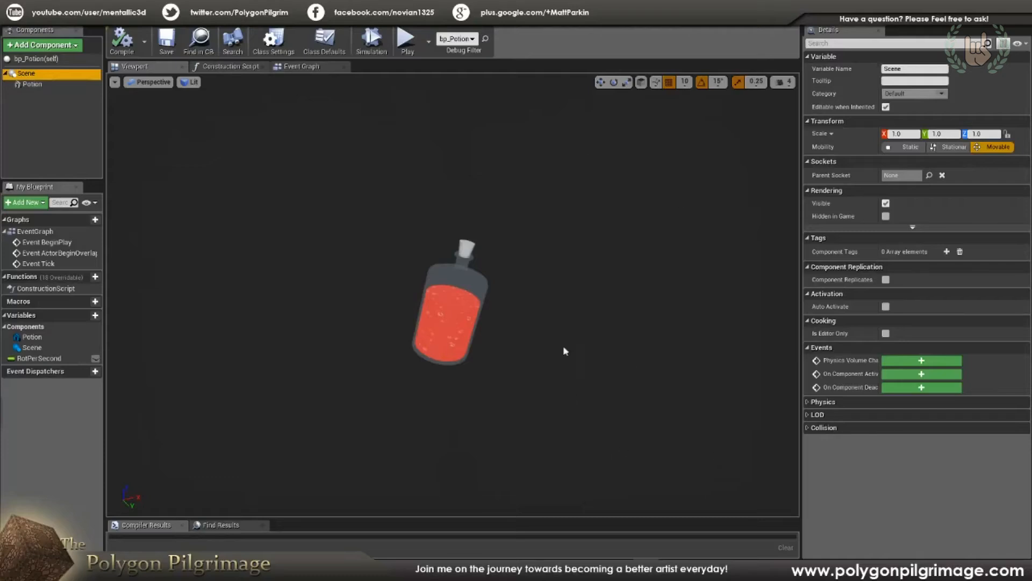
click(32, 74)
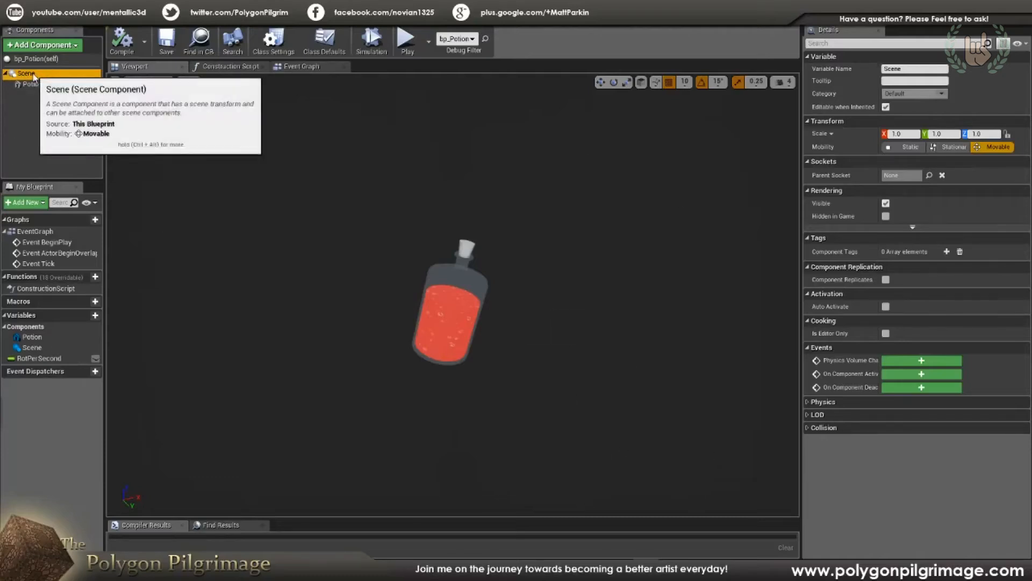
click(75, 49)
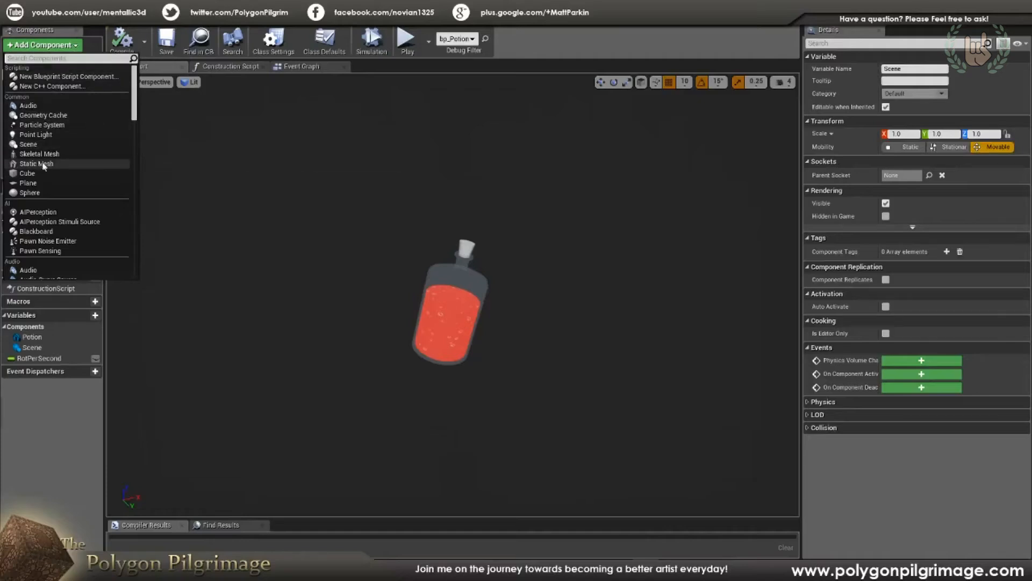
key(Escape)
Select the Potion component and examine its transform, mesh and material settings along with the tilted bottle
click(34, 85)
click(31, 86)
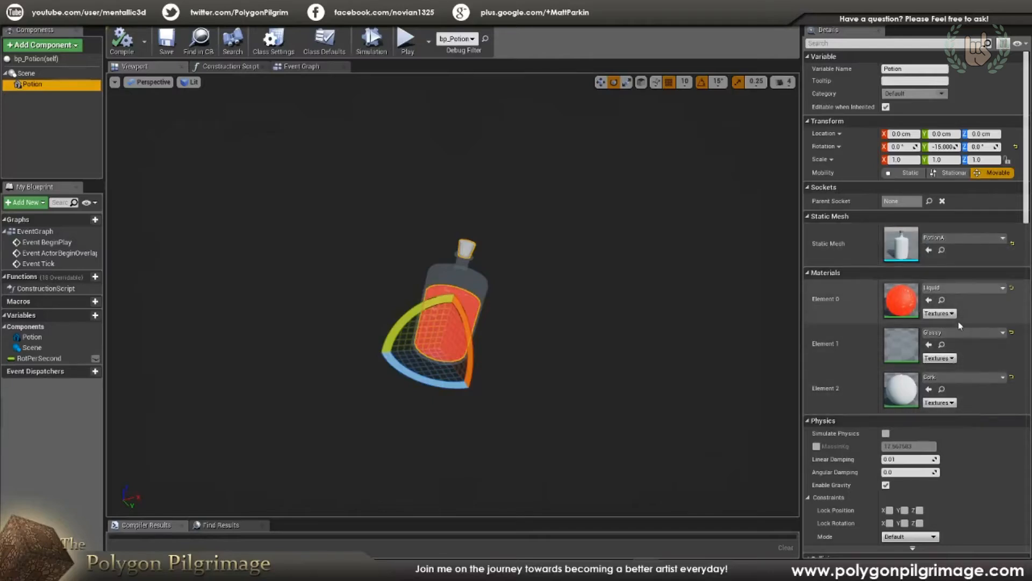
mouse_move(656, 350)
right_down()
mouse_move(693, 384)
mouse_move(646, 354)
mouse_move(663, 363)
right_up()
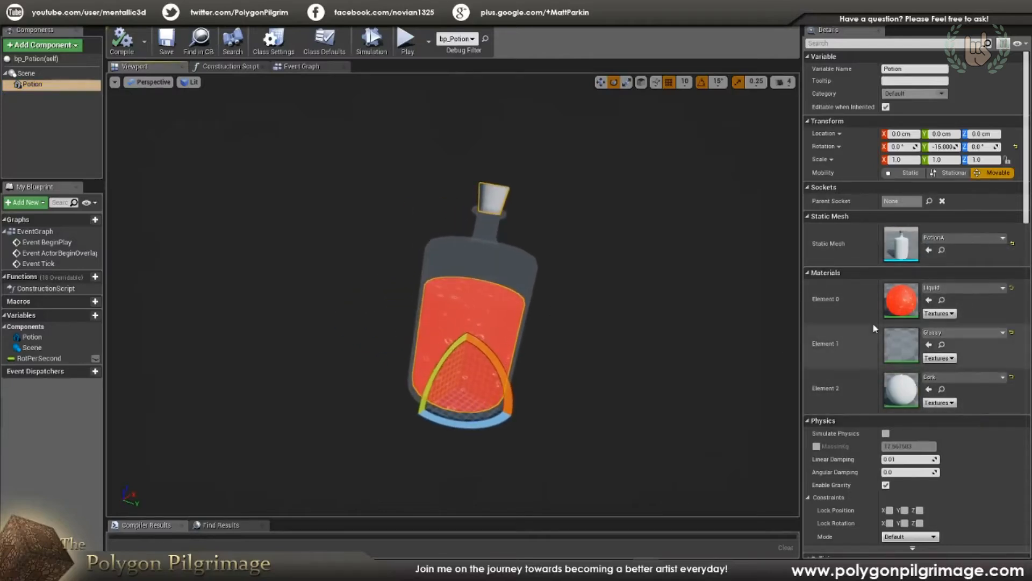
right_drag(489, 326, 598, 295)
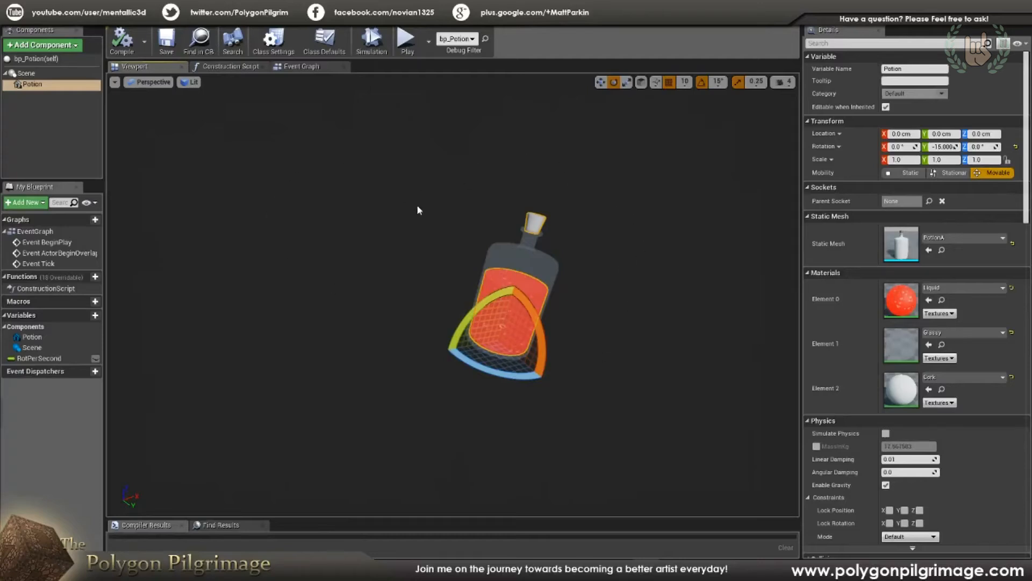
Open bp_Potion's Event Graph and view the type and default value of the RotPerSecond variable
click(302, 66)
right_drag(458, 225, 479, 187)
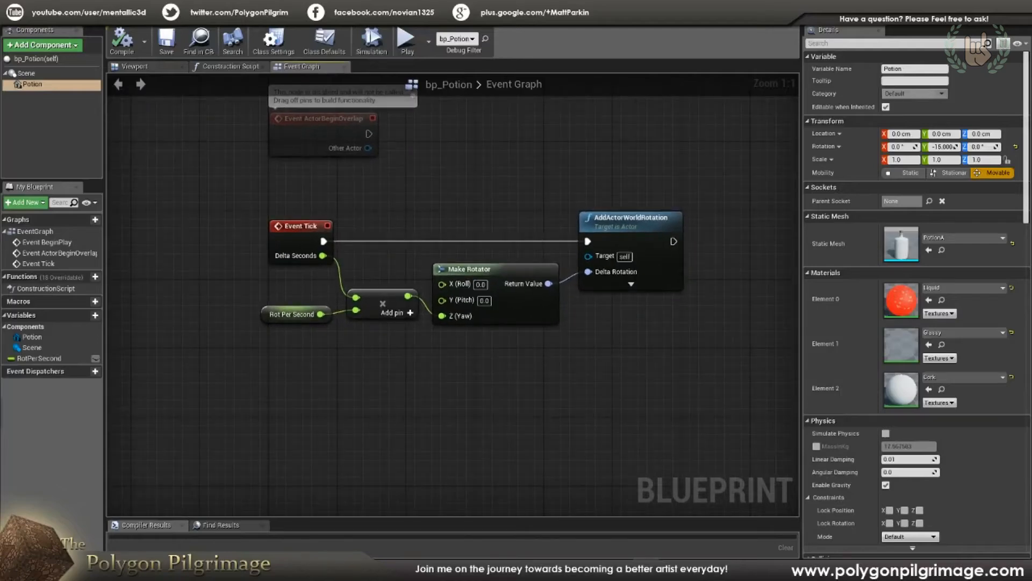
click(42, 358)
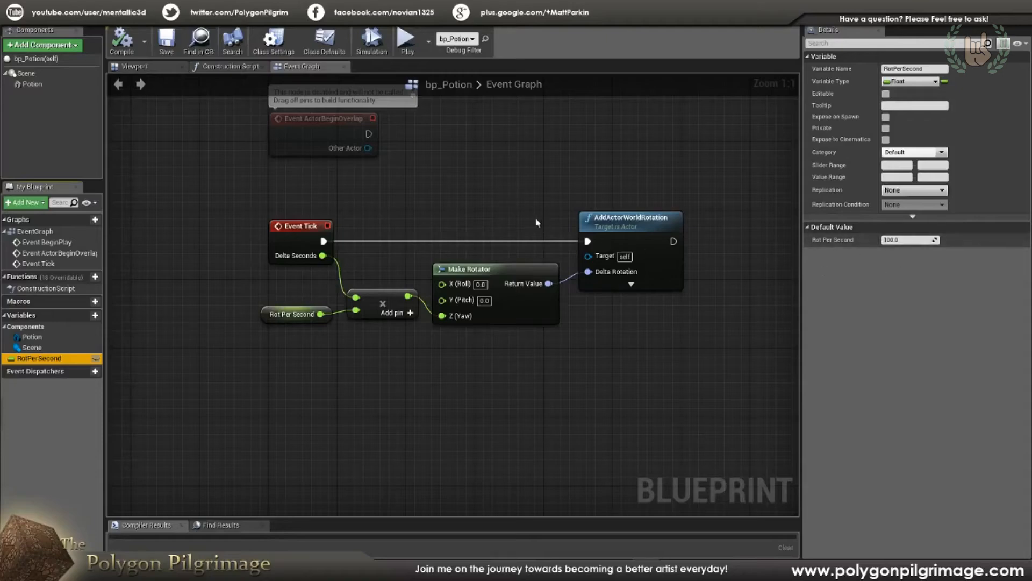
mouse_move(451, 216)
right_down()
mouse_move(429, 235)
mouse_move(439, 219)
right_up()
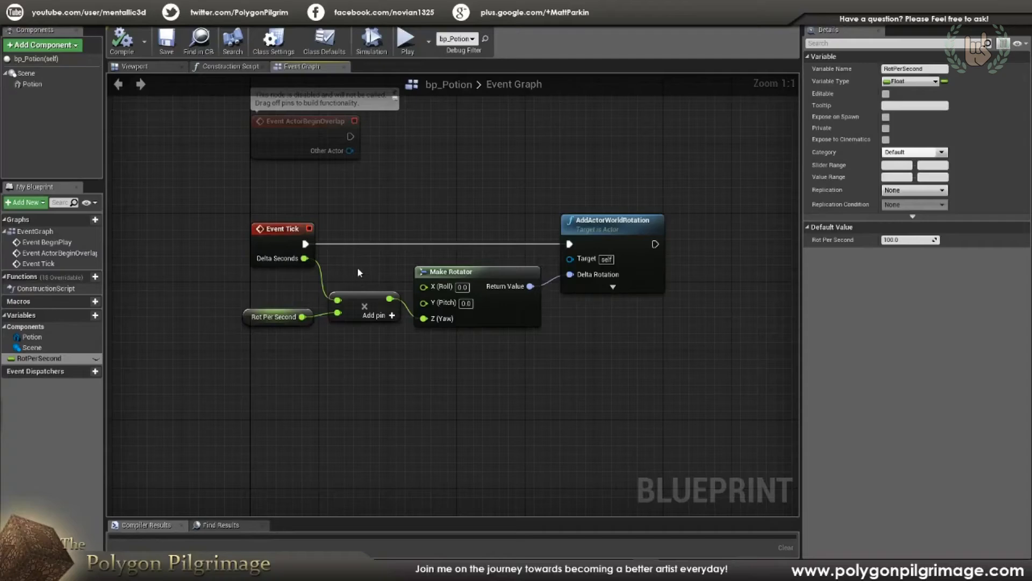
scroll(371, 266, down, 1)
scroll(371, 272, up, 1)
Select the multiplication node in the Event Graph and search the available nodes for float * float
click(371, 301)
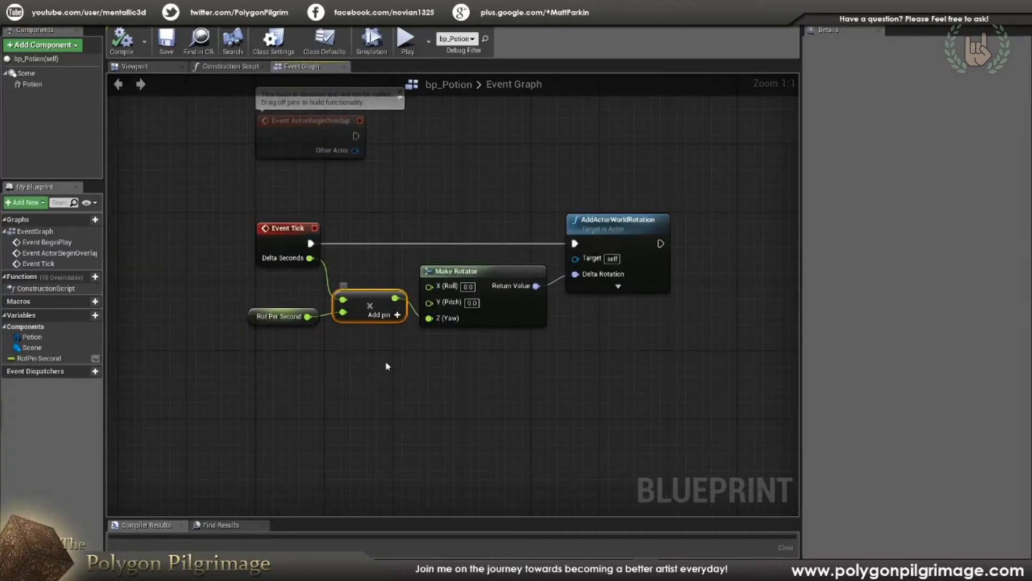
right_click(355, 393)
text(fo)
key(BackSpace)
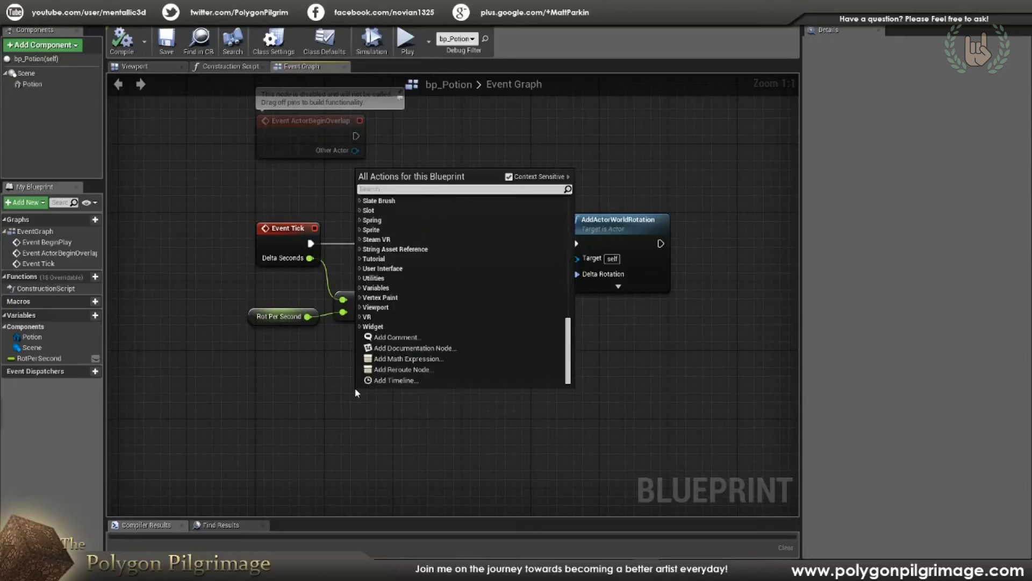
text(loat *)
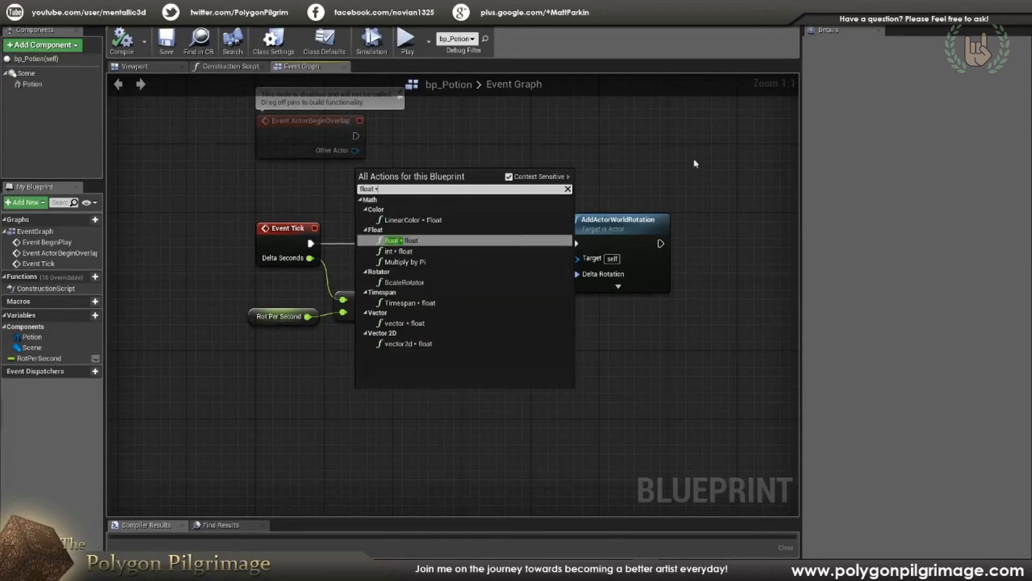
key(Return)
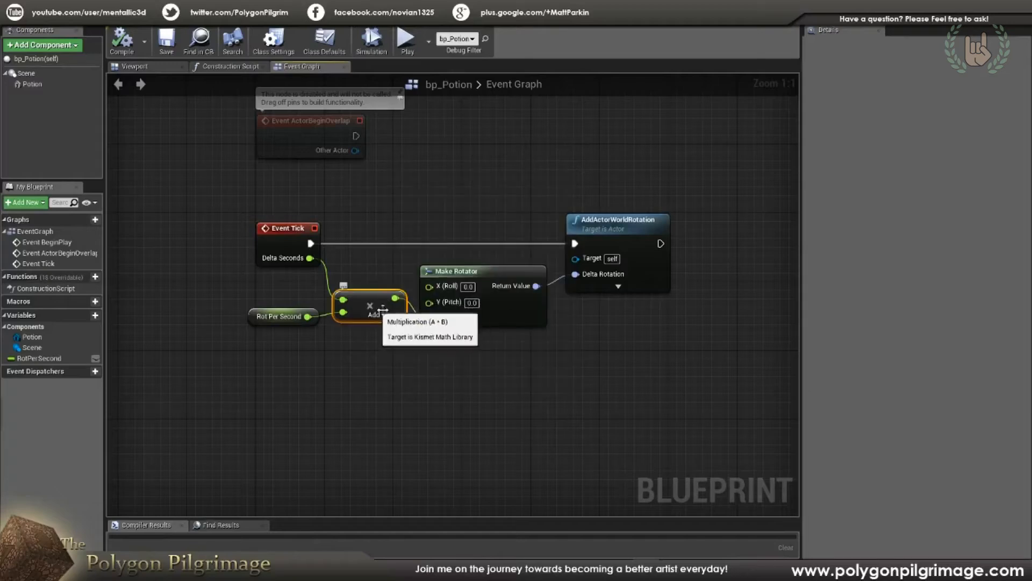
Place a second Rot Per Second getter below the existing one and delete it again
click(90, 361)
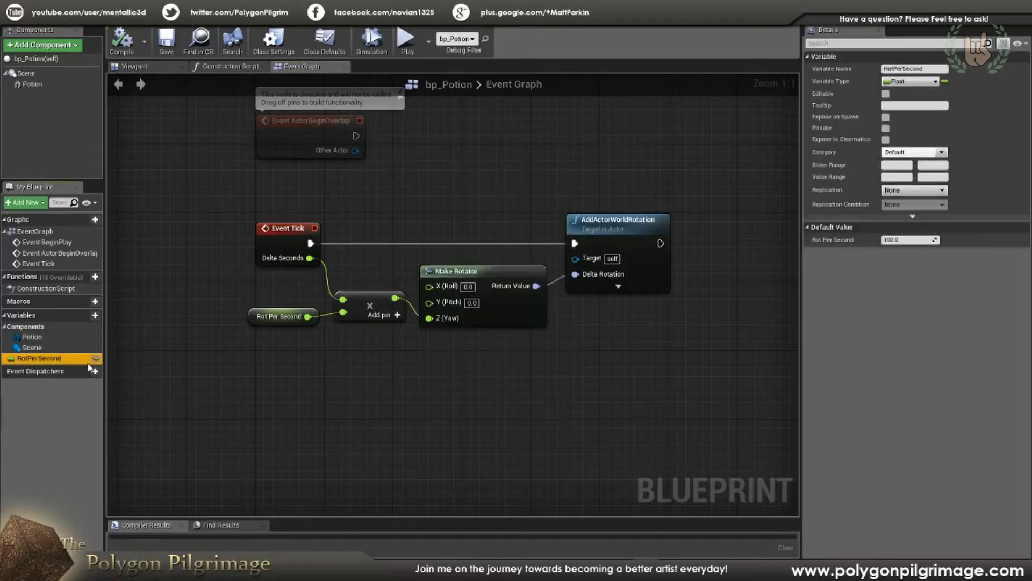
drag(38, 361, 247, 370)
click(260, 382)
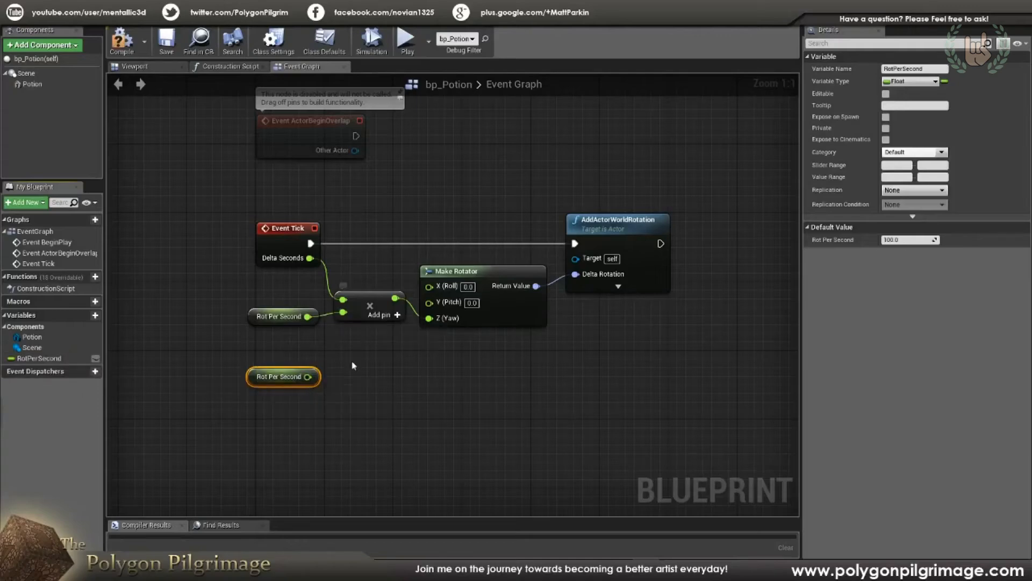
click(284, 377)
key(Delete)
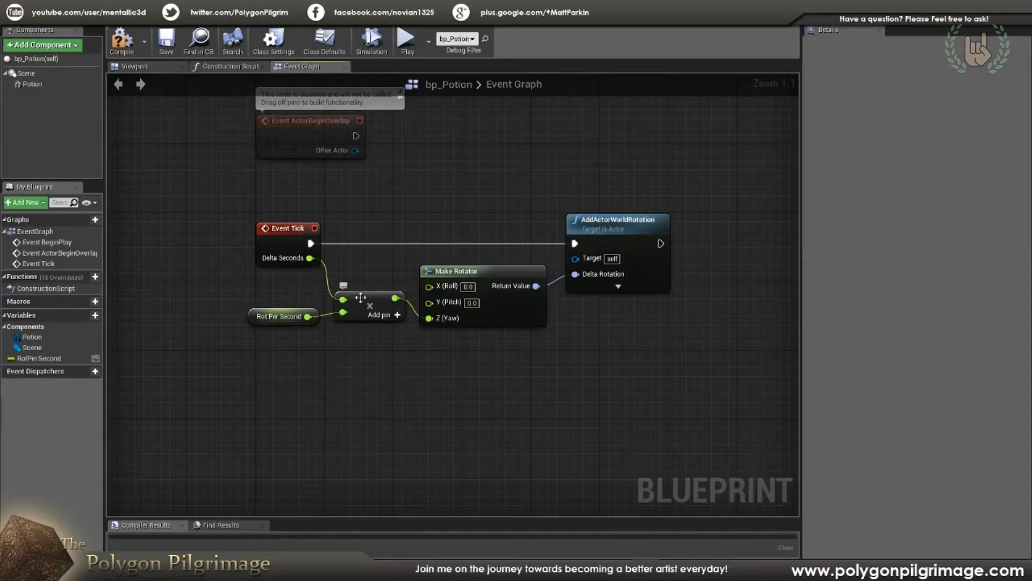
Examine the multiplication node that combines Delta Seconds with Rot Per Second
click(360, 299)
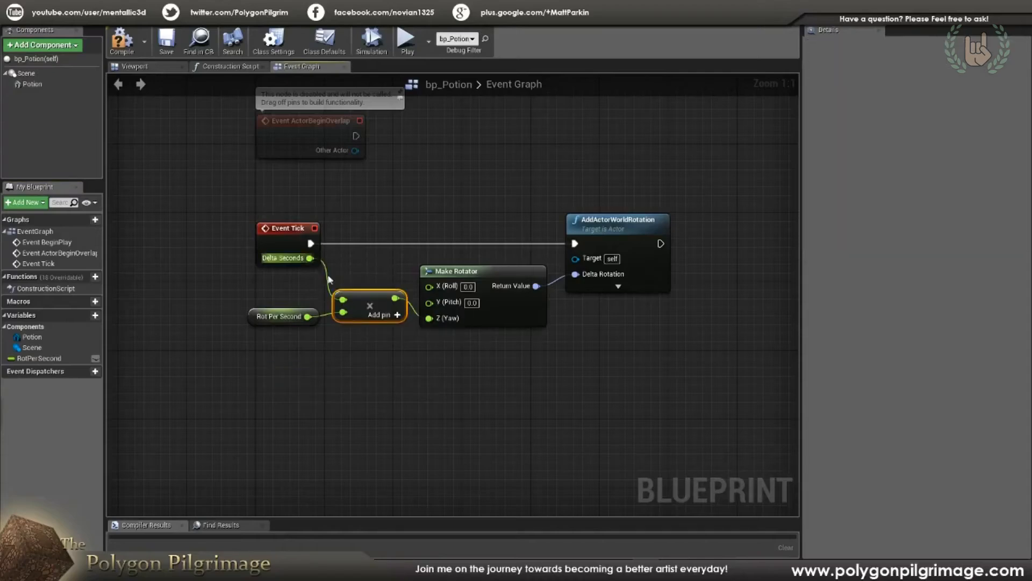
click(412, 376)
right_drag(413, 375, 383, 371)
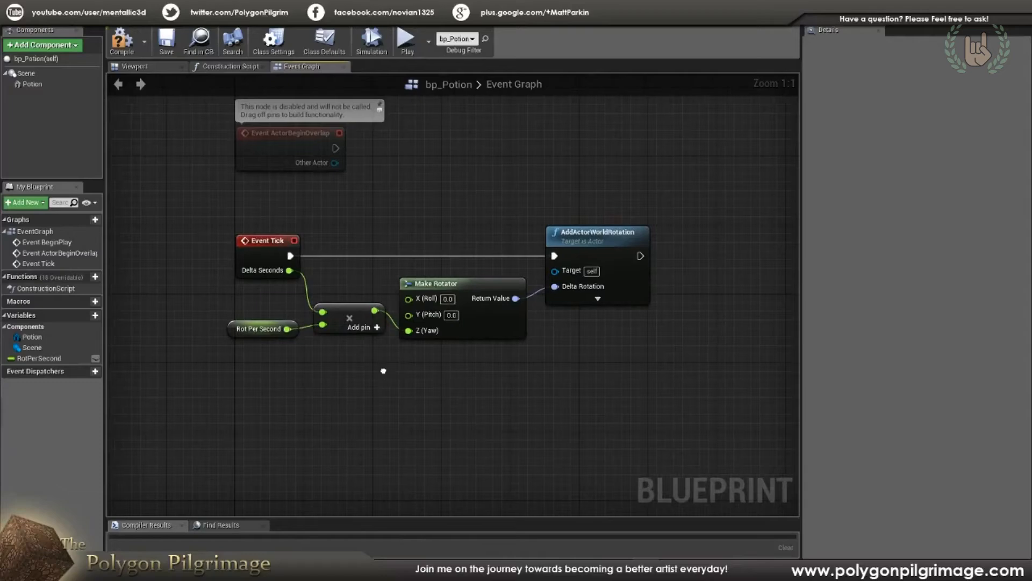
Search the available nodes in bp_Potion's Event Graph for "make rot" to view the Make Rotator node
right_click(418, 408)
text(make roat)
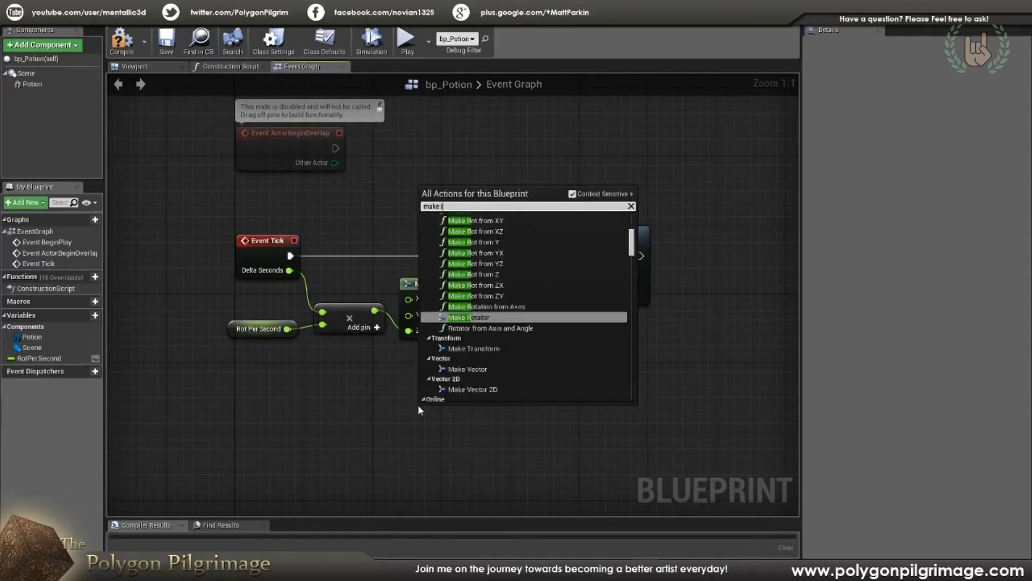
key(BackSpace)
key(BackSpace)
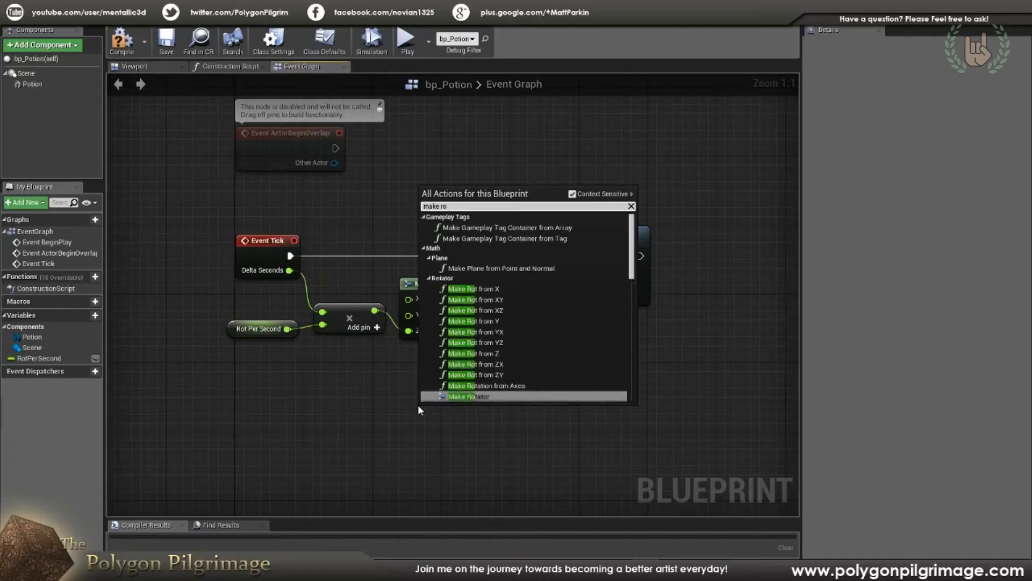
text(t)
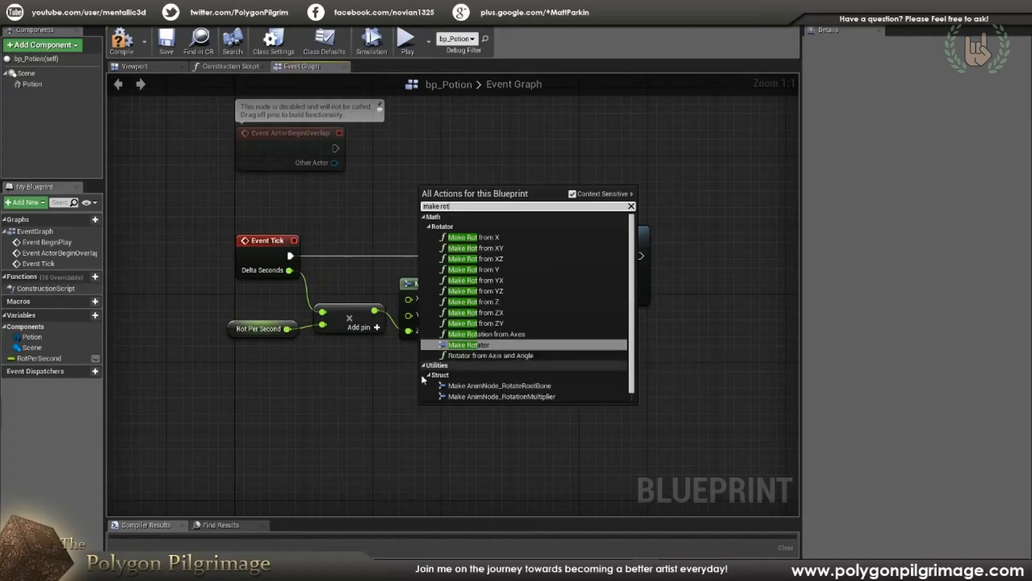
key(Escape)
click(458, 381)
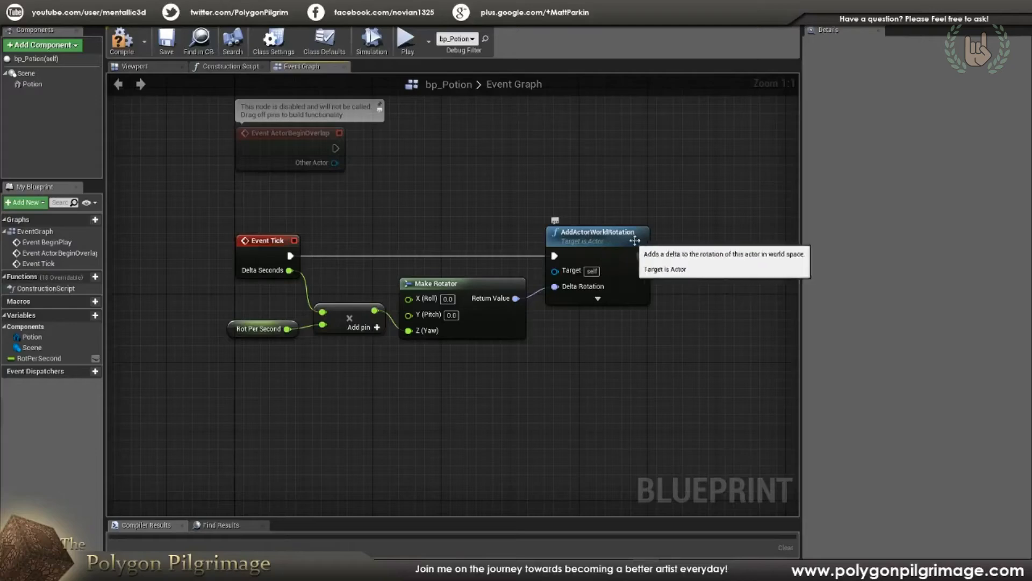
Search the available Event Graph nodes for "add actor world ro" to find the AddActorWorldRotation node
right_click(542, 179)
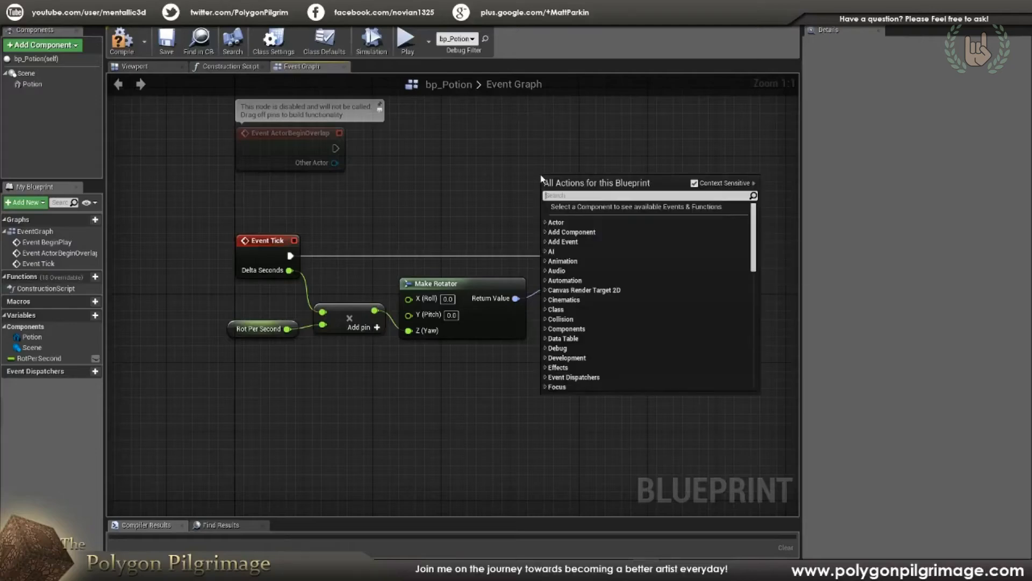
text(add actor w)
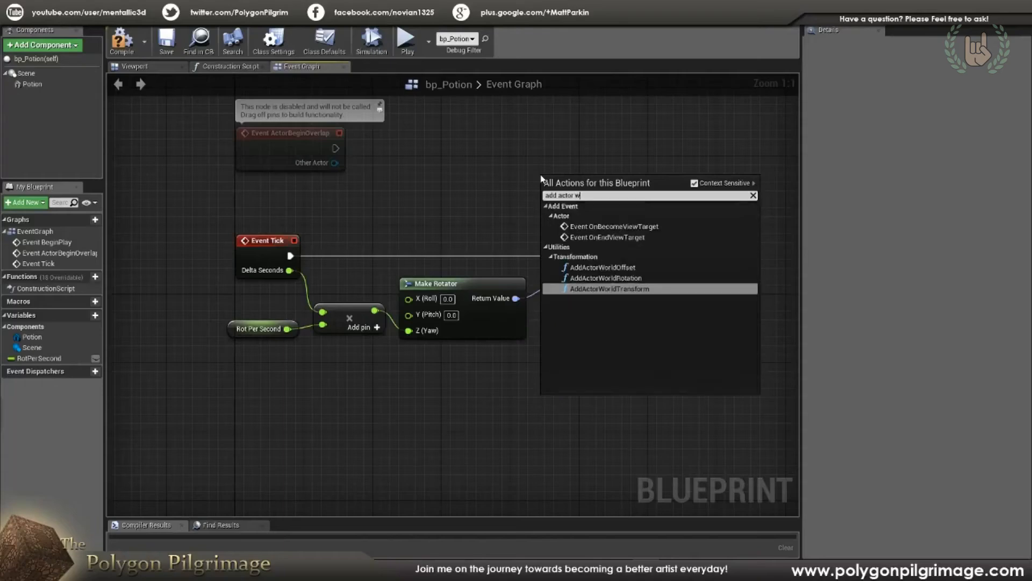
text(orld ro)
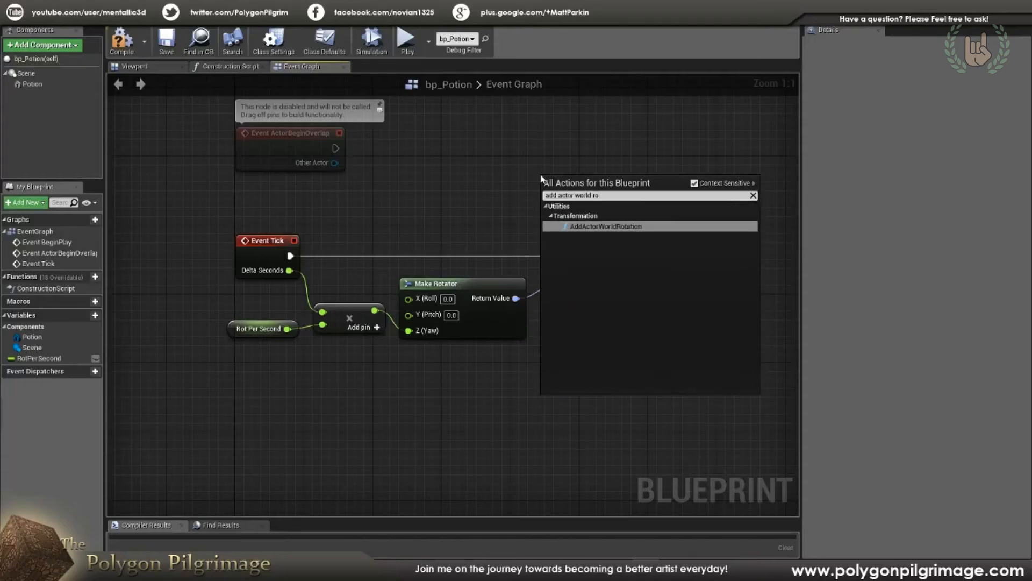
key(Return)
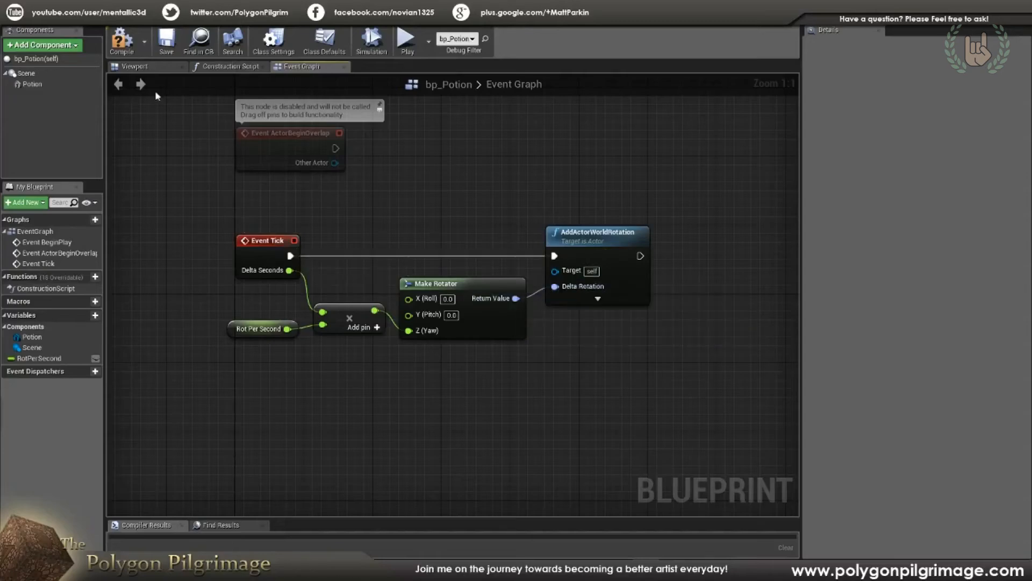
Compile bp_Potion, return to the level and enlarge the viewport to show the placed potions
click(116, 45)
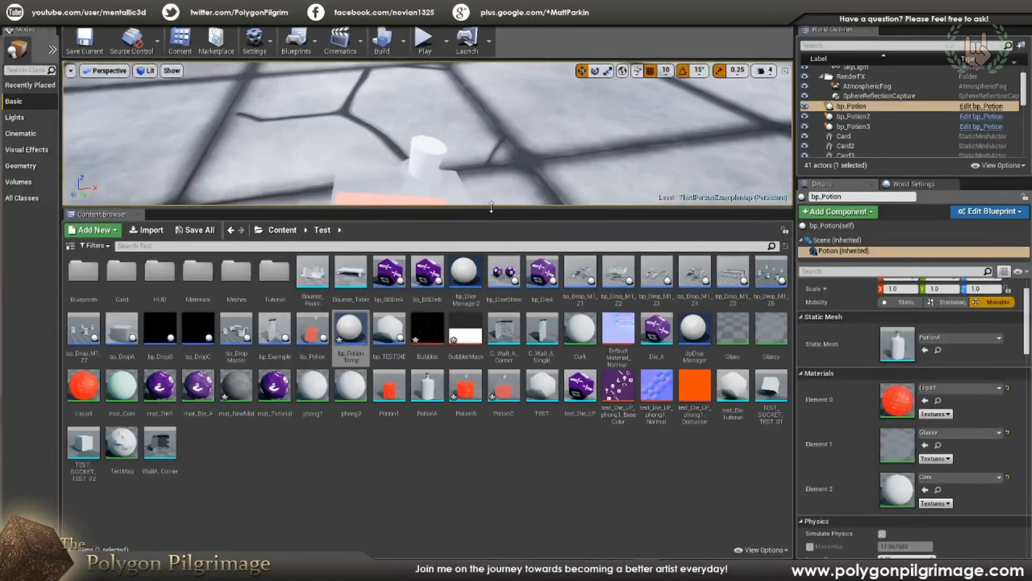
drag(491, 220, 492, 487)
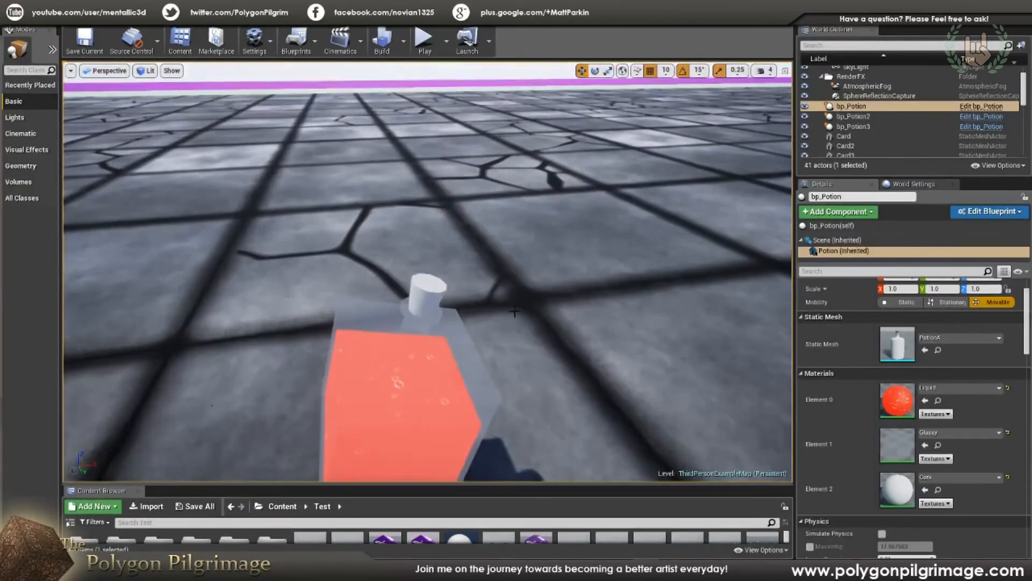
right_drag(428, 272, 384, 272)
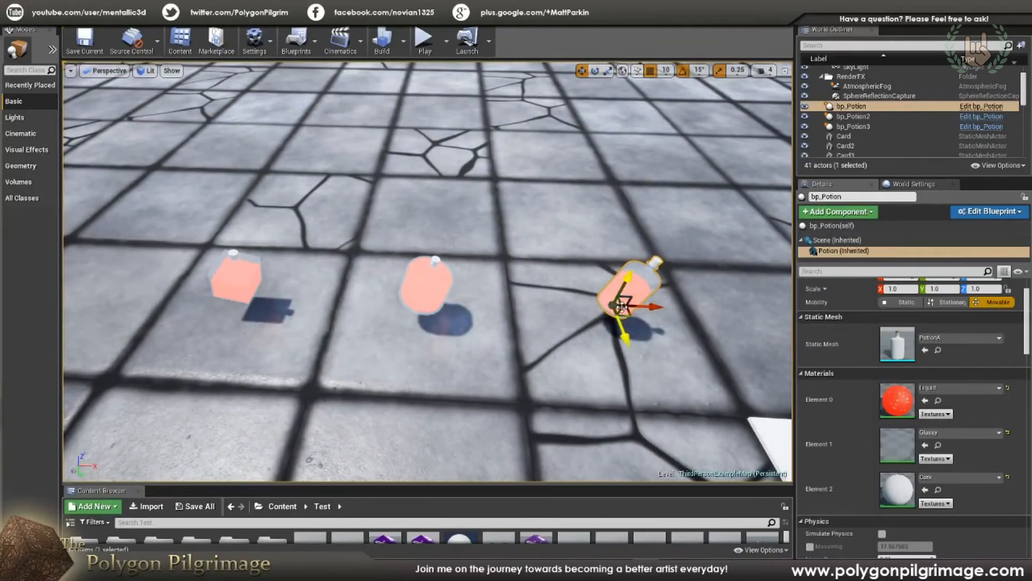
right_drag(506, 247, 659, 242)
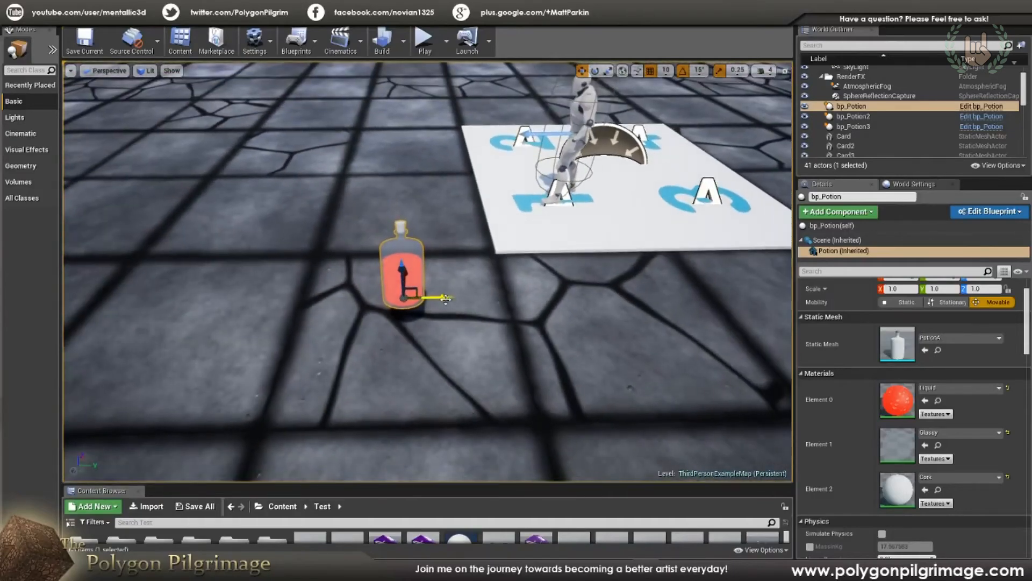
Shift the Potion component of the bp_Potion actor along its Y axis in the level
mouse_move(444, 297)
mouse_down()
mouse_move(217, 296)
mouse_move(470, 297)
mouse_move(459, 297)
mouse_up()
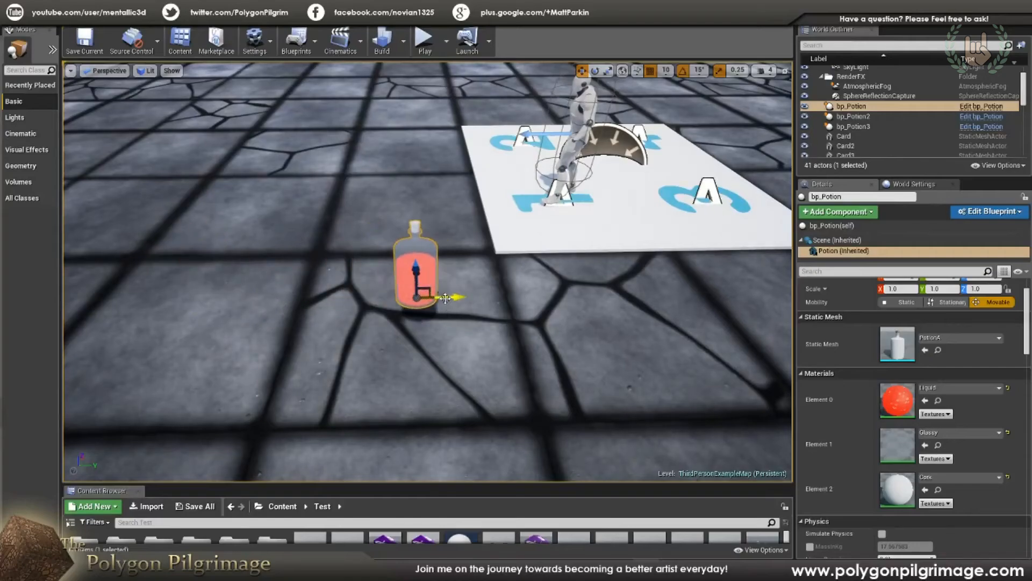
right_drag(433, 323, 317, 328)
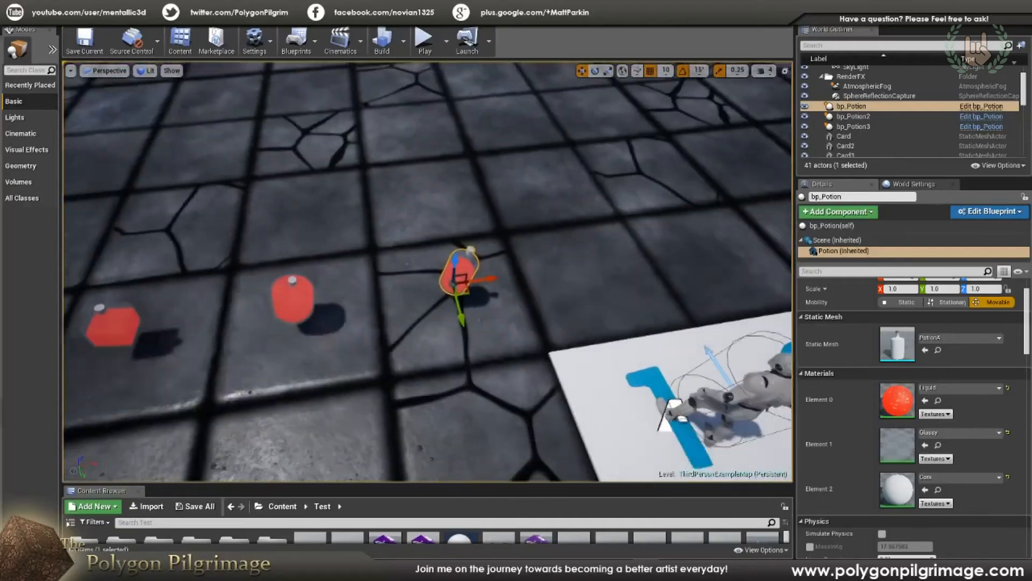
right_drag(490, 319, 473, 309)
mouse_move(484, 303)
mouse_down()
mouse_move(434, 253)
mouse_move(476, 308)
mouse_up()
Duplicate bp_Potion2 and bp_Potion along the negative Y axis to form a second row of potions
click(325, 309)
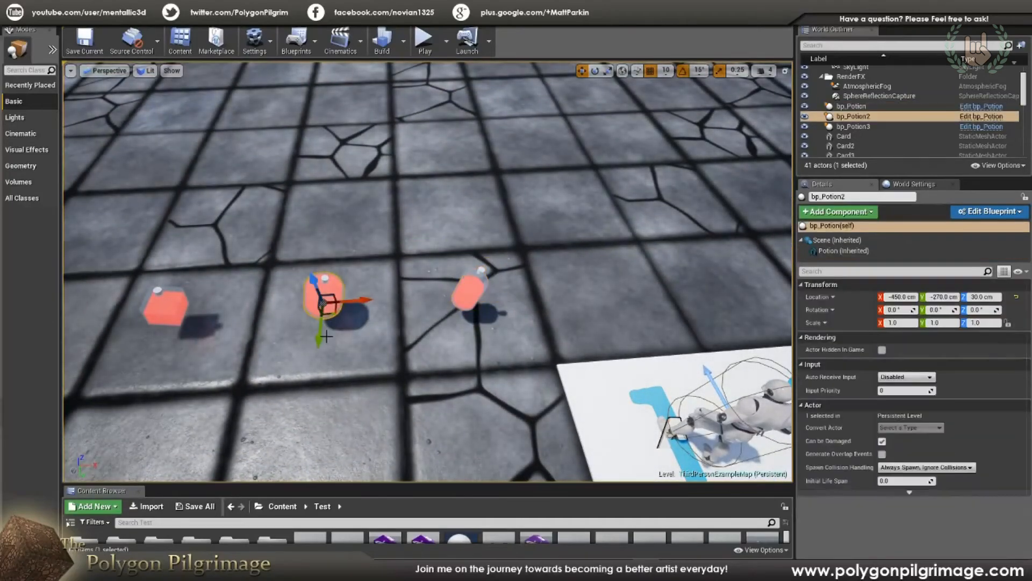
alt+drag(319, 334, 324, 232)
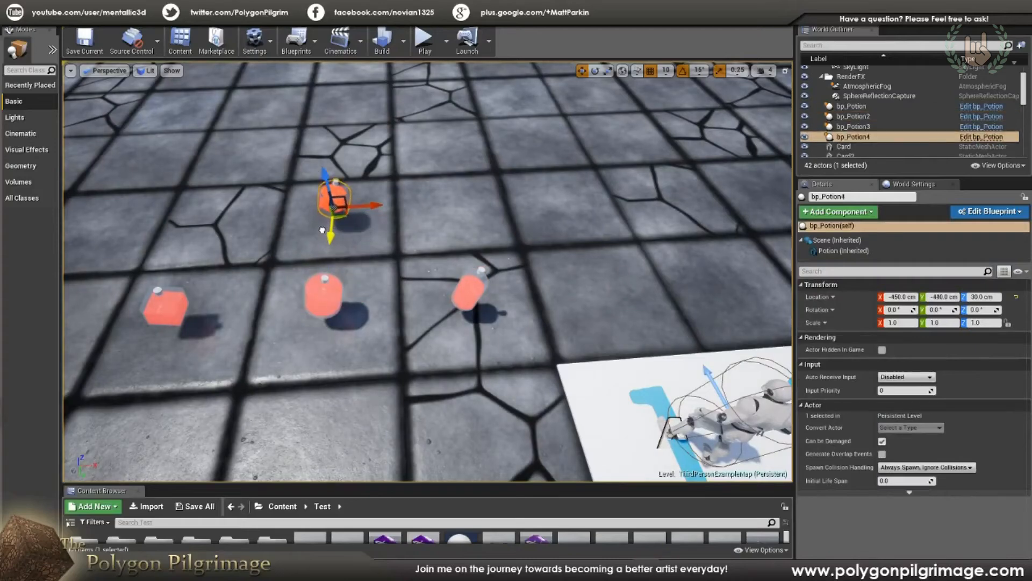
click(466, 302)
alt+drag(472, 333, 457, 250)
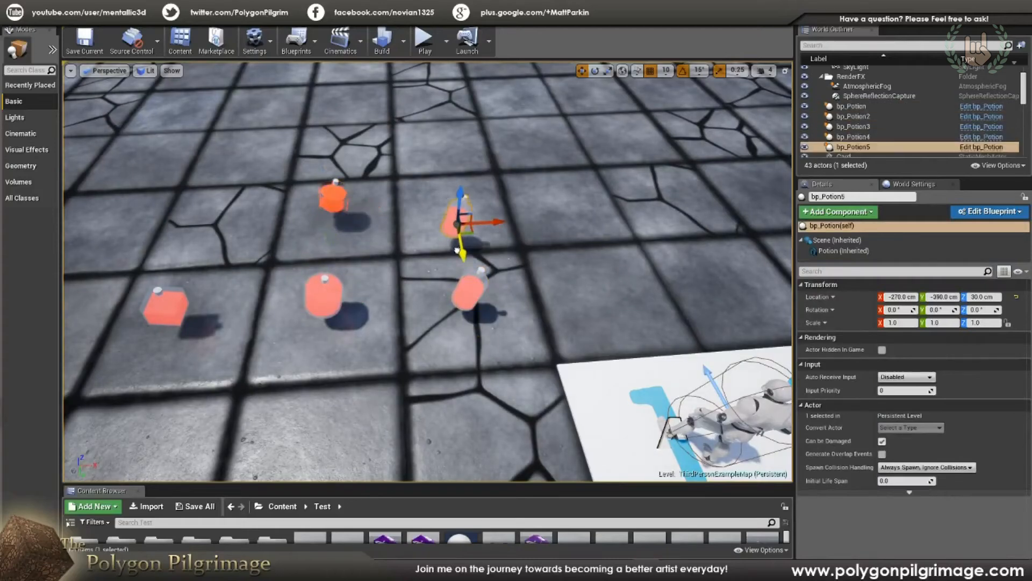
Set the static mesh of bp_Potion5's Potion component to PotionB
right_drag(448, 246, 444, 166)
key(w)
key(w)
key(s)
key(f)
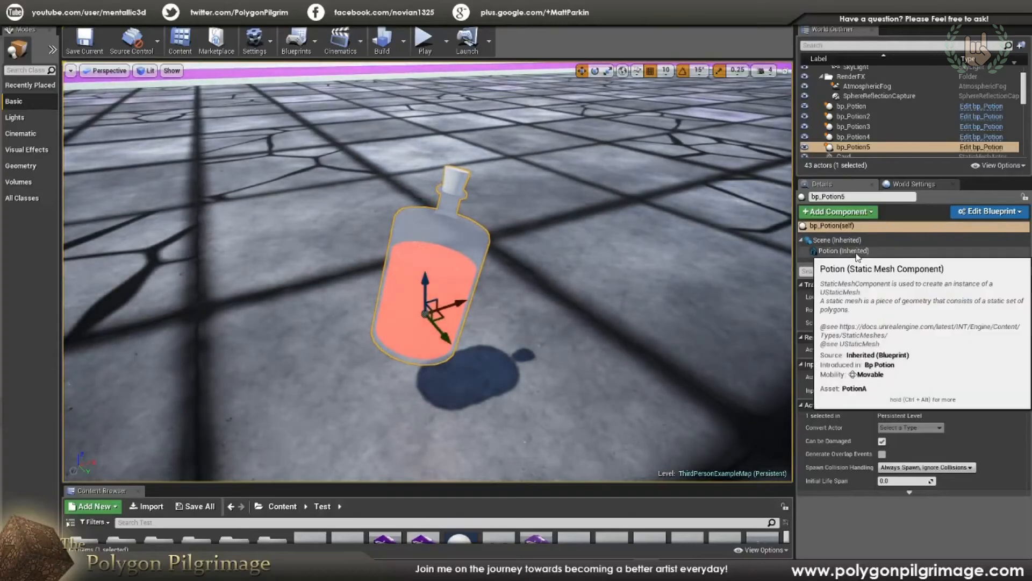
click(855, 251)
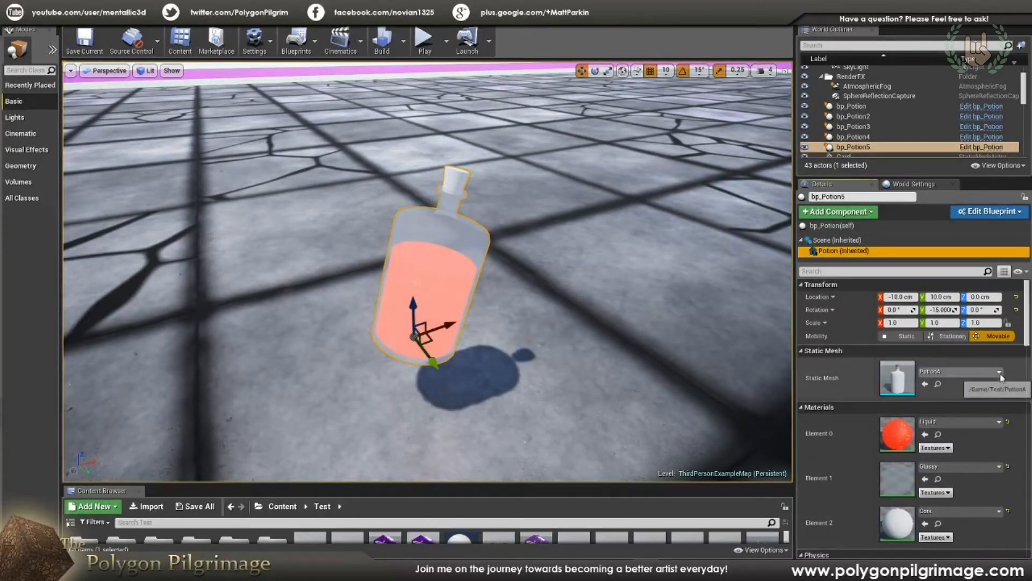
click(968, 371)
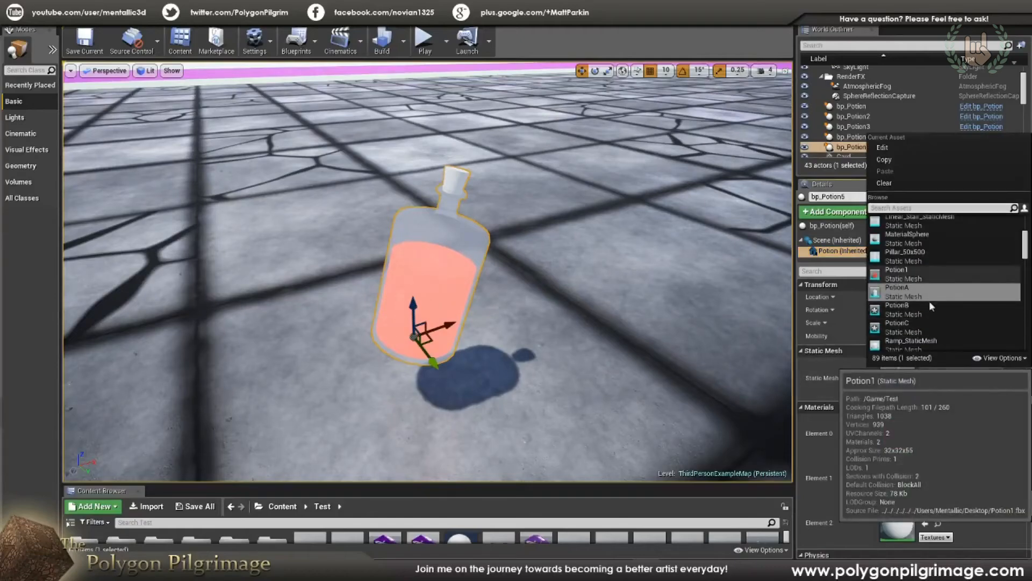
click(909, 312)
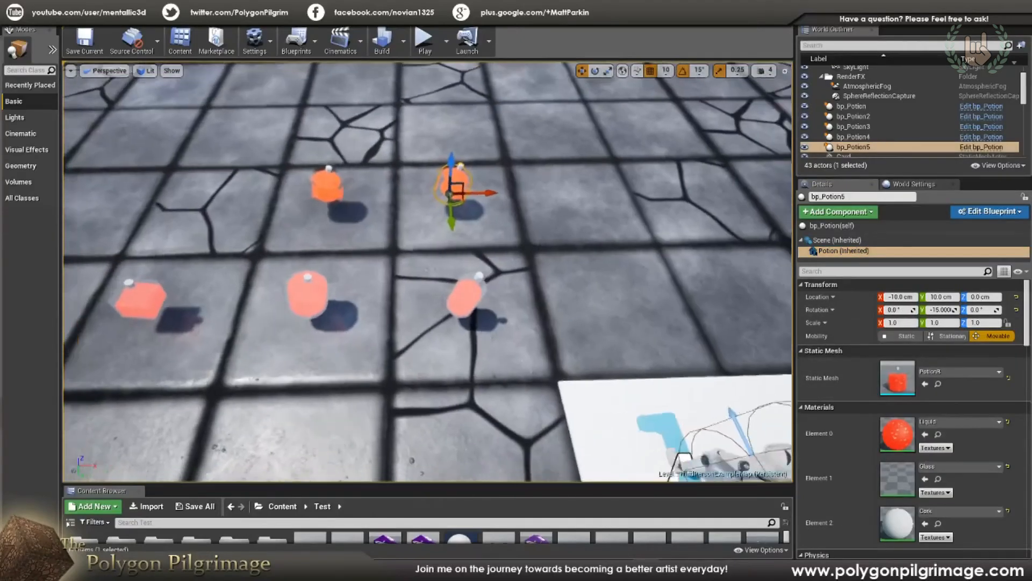
Change material Element 1 of bp_Potion5's Potion component to Glassy
right_drag(427, 272, 409, 194)
mouse_move(535, 312)
right_down()
mouse_move(495, 312)
mouse_move(535, 312)
right_up()
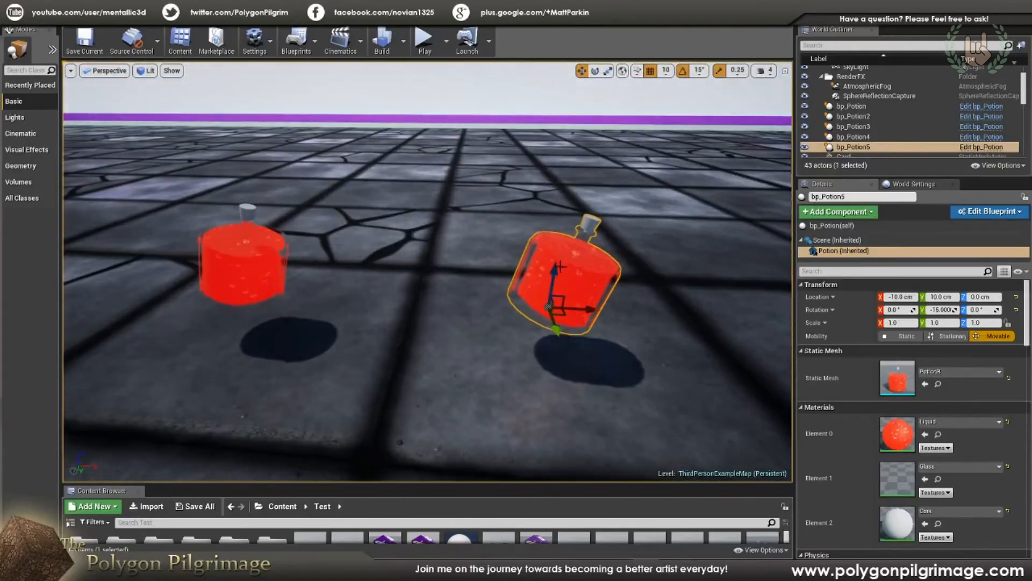
click(999, 467)
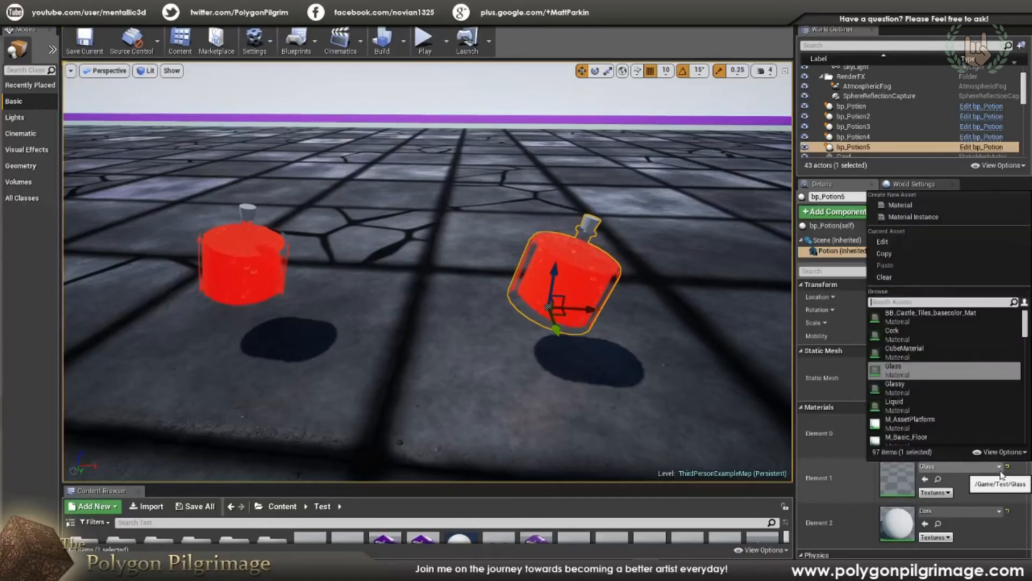
click(902, 394)
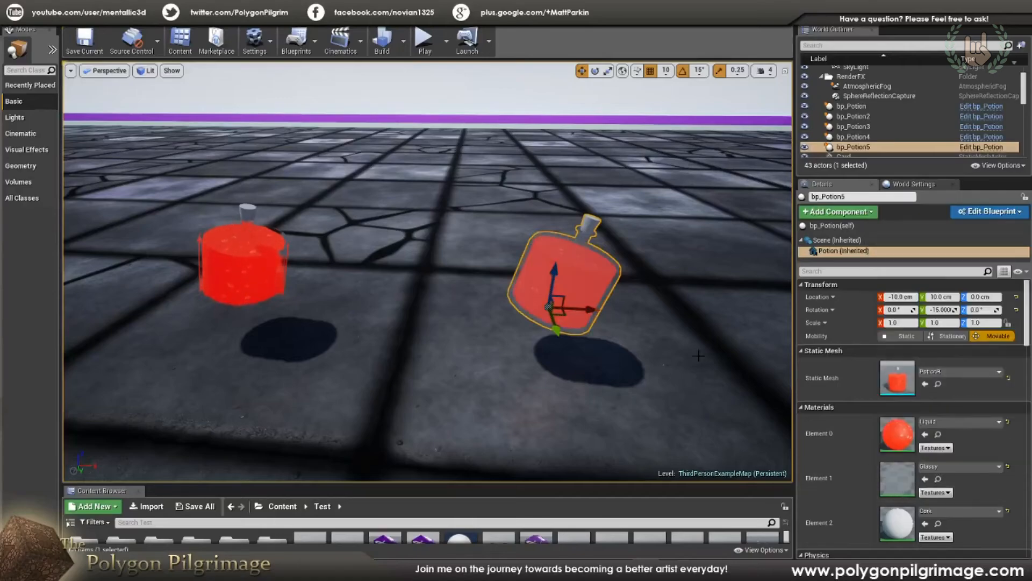
Slide bp_Potion5's Potion component back and forth along its Y axis
right_drag(569, 294, 616, 345)
drag(506, 321, 506, 355)
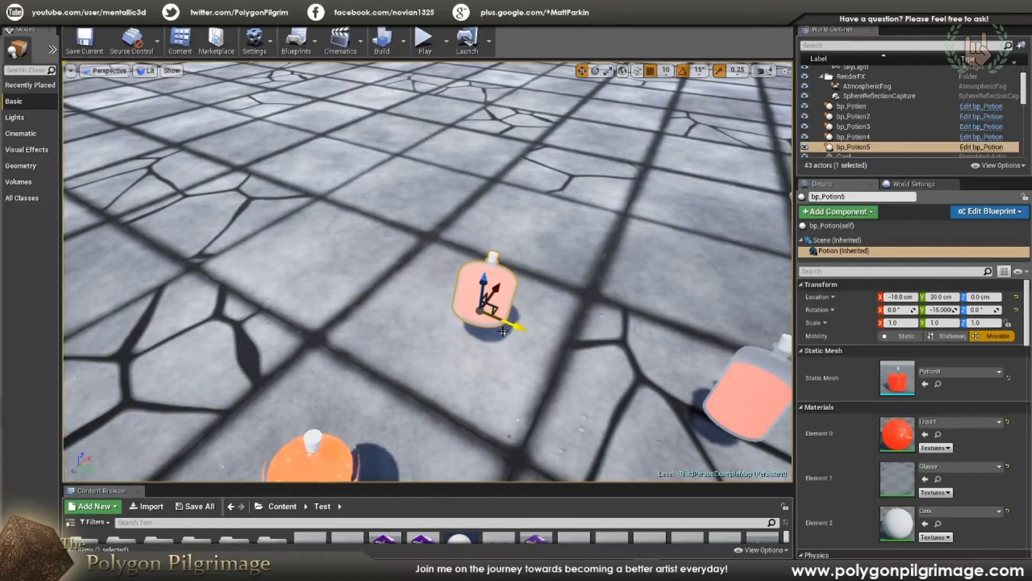
mouse_move(511, 324)
mouse_down()
mouse_move(409, 288)
mouse_move(499, 315)
mouse_up()
right_drag(499, 315, 480, 351)
Duplicate bp_Potion4 along the Y axis, placing the copy at Y -610 cm
click(454, 354)
alt+drag(440, 378, 398, 293)
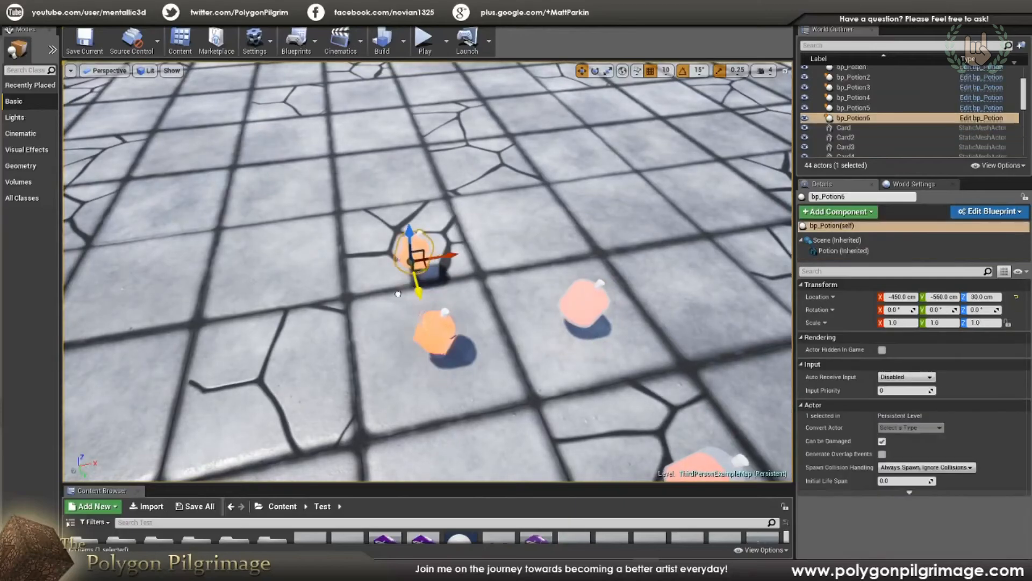
key(f)
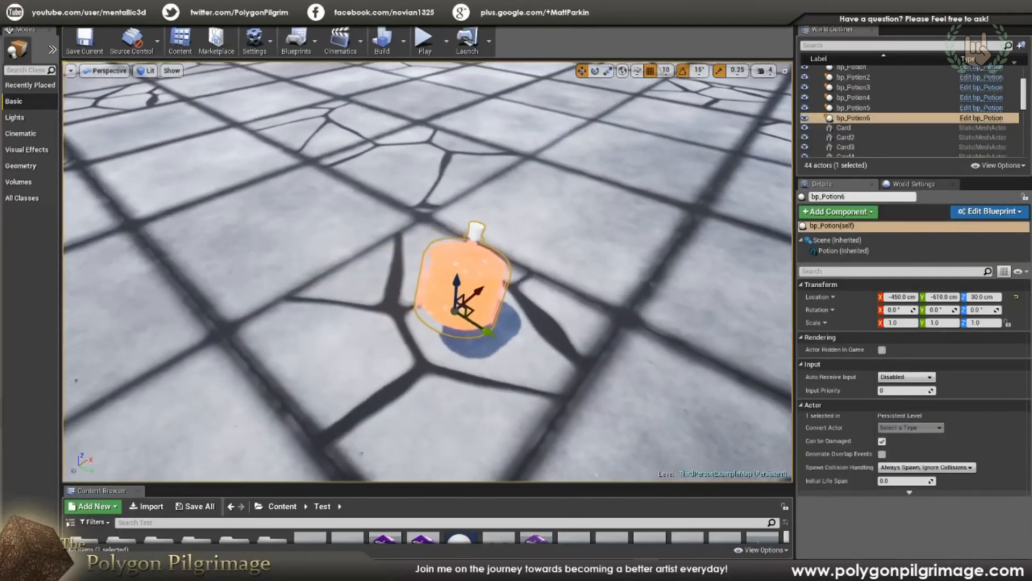
Set the static mesh of bp_Potion6's Potion component to Pillar_50x500
click(843, 250)
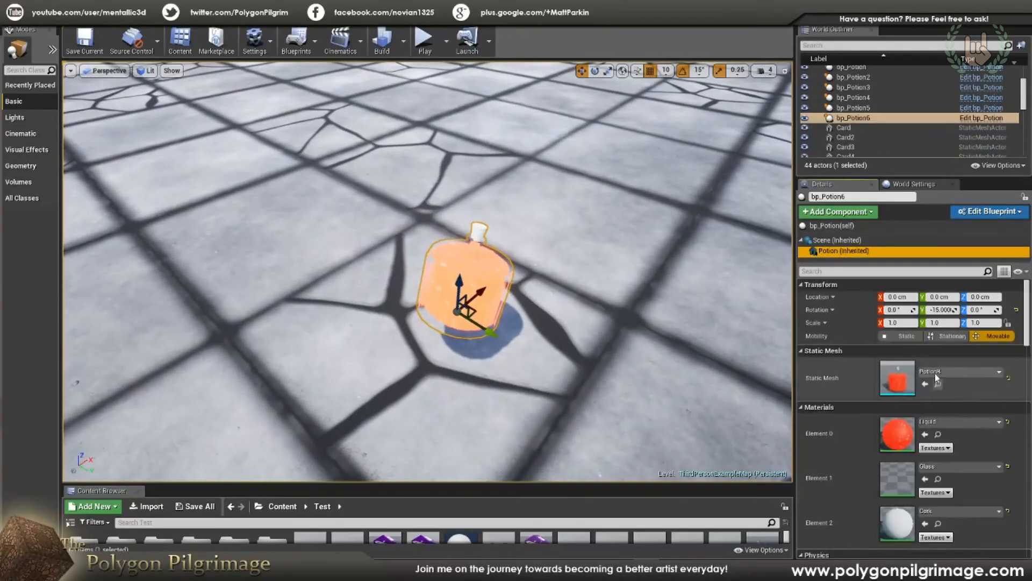
click(1000, 371)
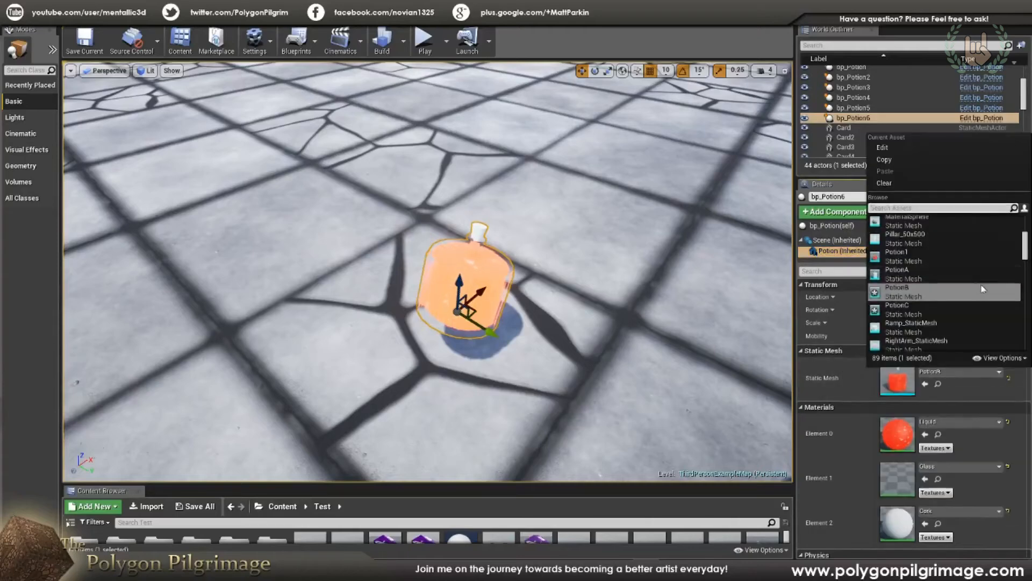
click(915, 241)
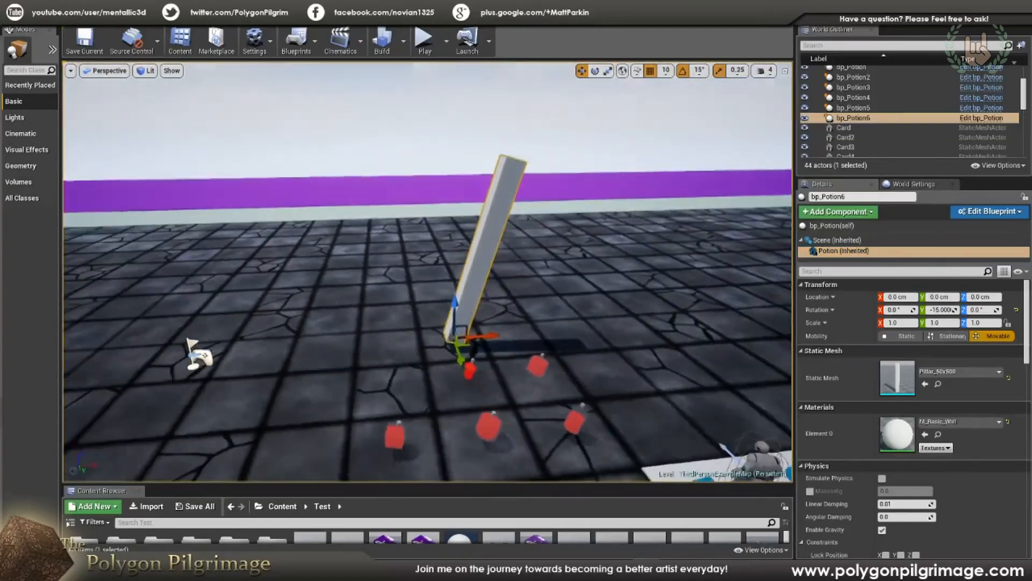
key(s)
mouse_move(519, 169)
right_down()
mouse_move(522, 183)
mouse_move(519, 169)
right_up()
key(w)
Play the level, run the character around the rotating potions and pillar, and stop the play session
click(423, 44)
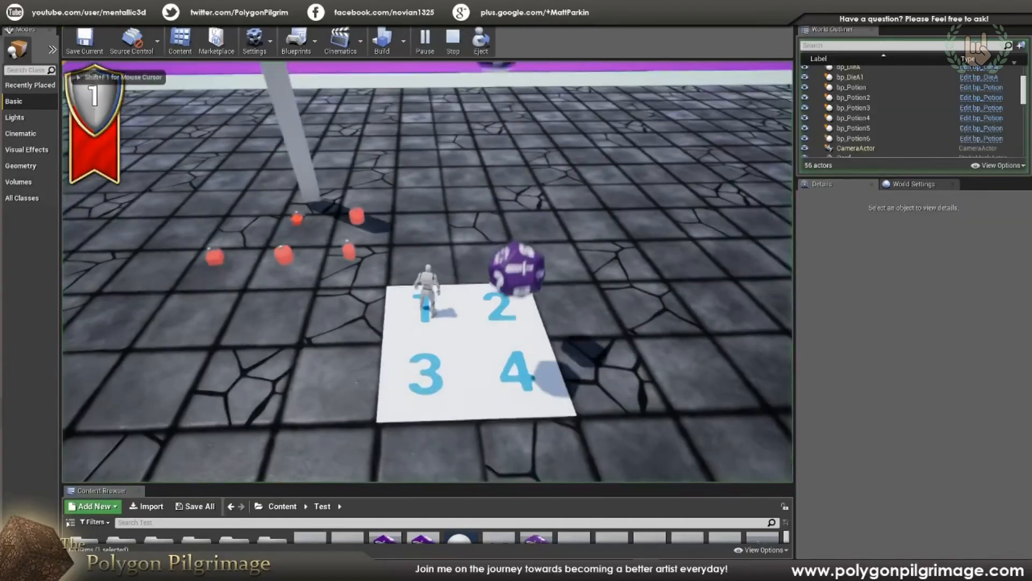
key(w)
key(a)
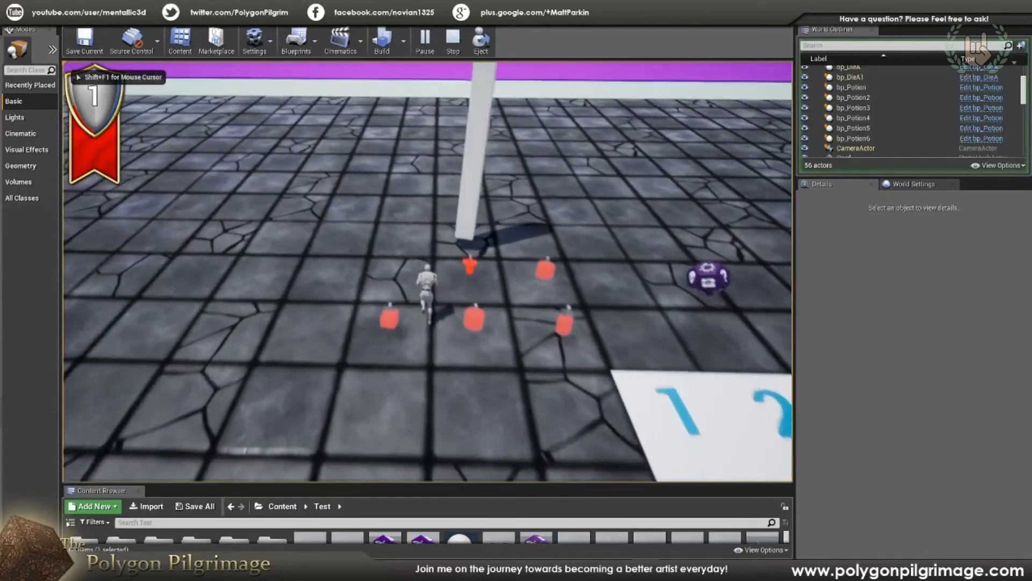
key(d)
key(a)
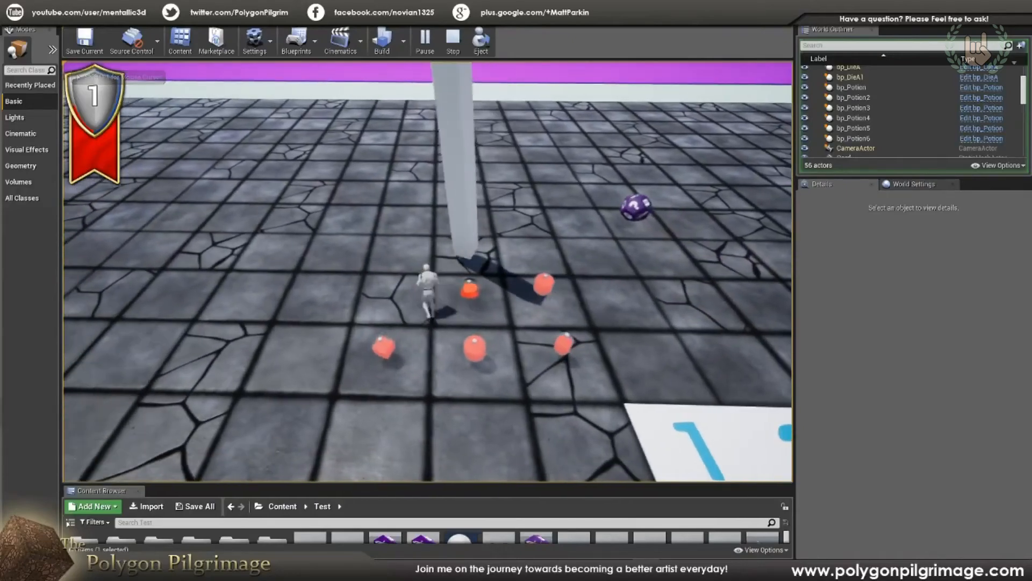
key(s)
key(d)
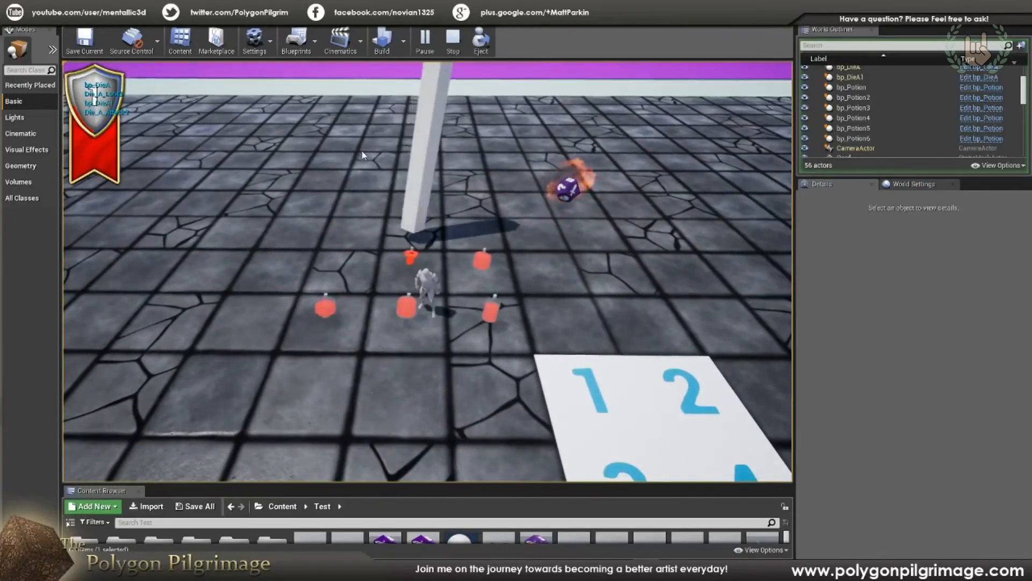
key(Escape)
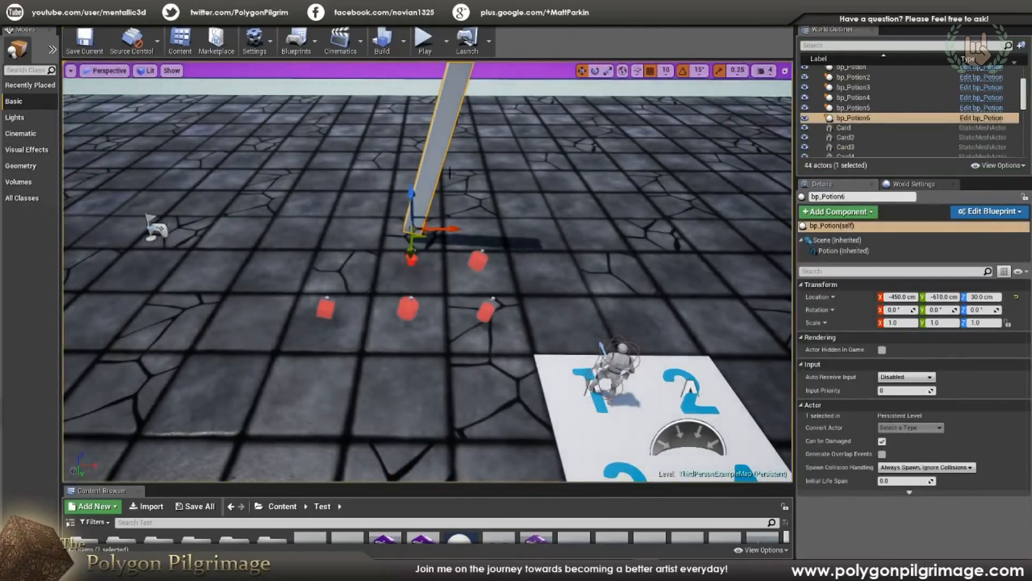
Delete the bp_Potion6 pillar instance and select bp_Potion, bp_Potion2 and bp_Potion3 in turn for a closer look
key(Delete)
click(484, 309)
scroll(463, 306, up, 6)
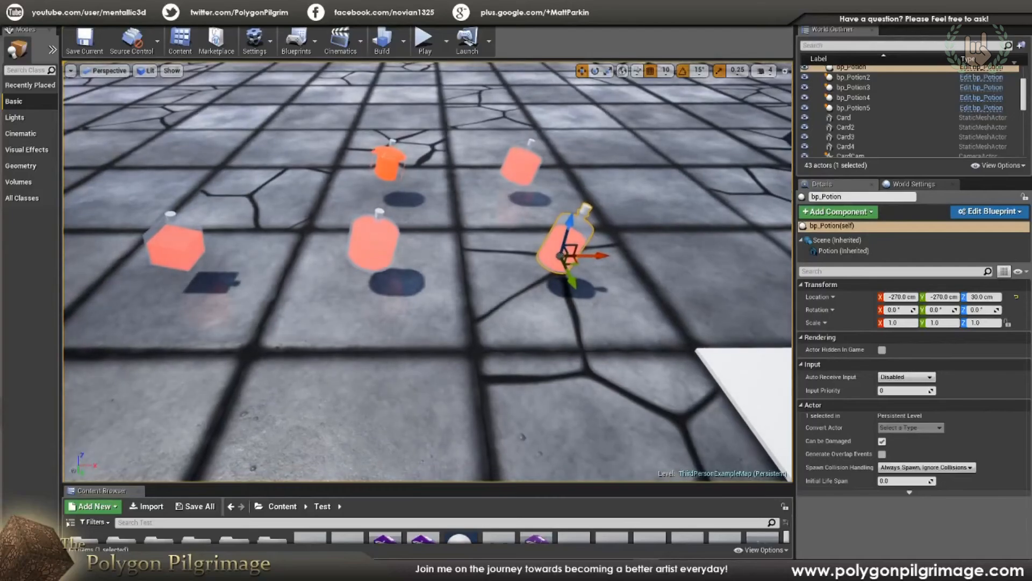
click(376, 244)
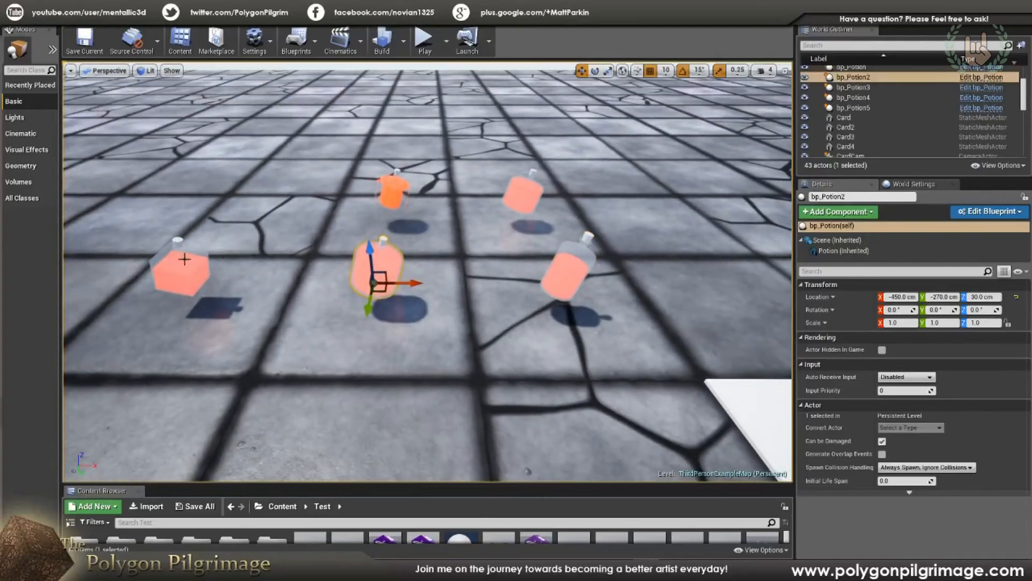
click(184, 260)
key(a)
right_drag(484, 284, 483, 279)
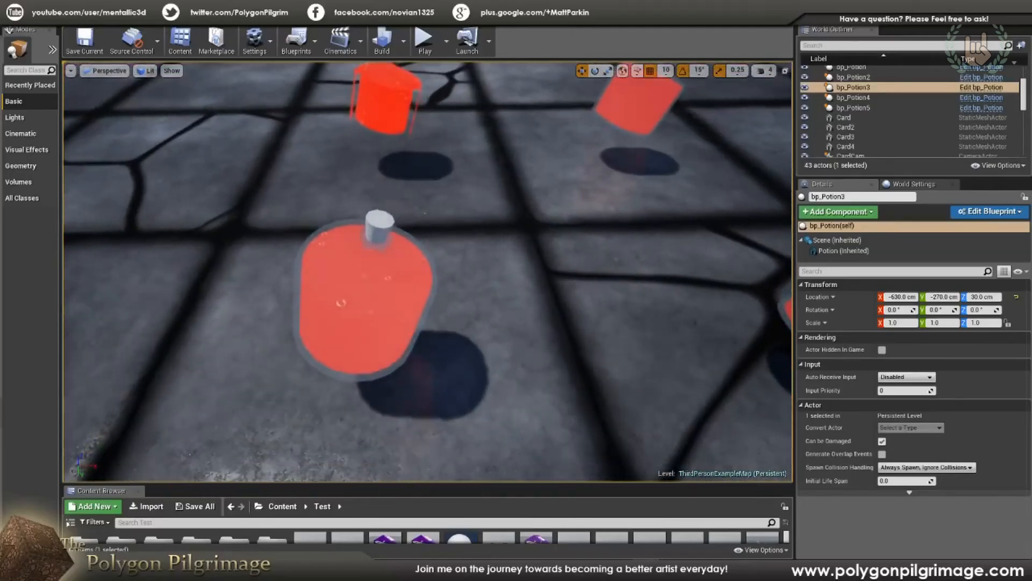
right_drag(473, 292, 472, 293)
key(s)
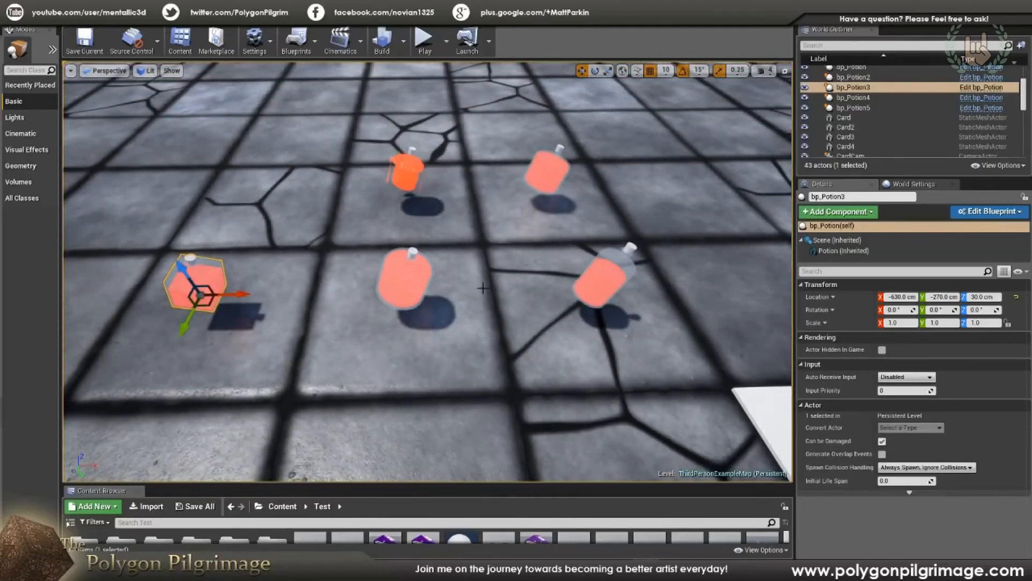
Set the Element 1 material of bp_Potion4's Potion component to Glassy, and select bp_Potion
click(416, 180)
key(w)
right_drag(425, 224, 743, 298)
click(839, 251)
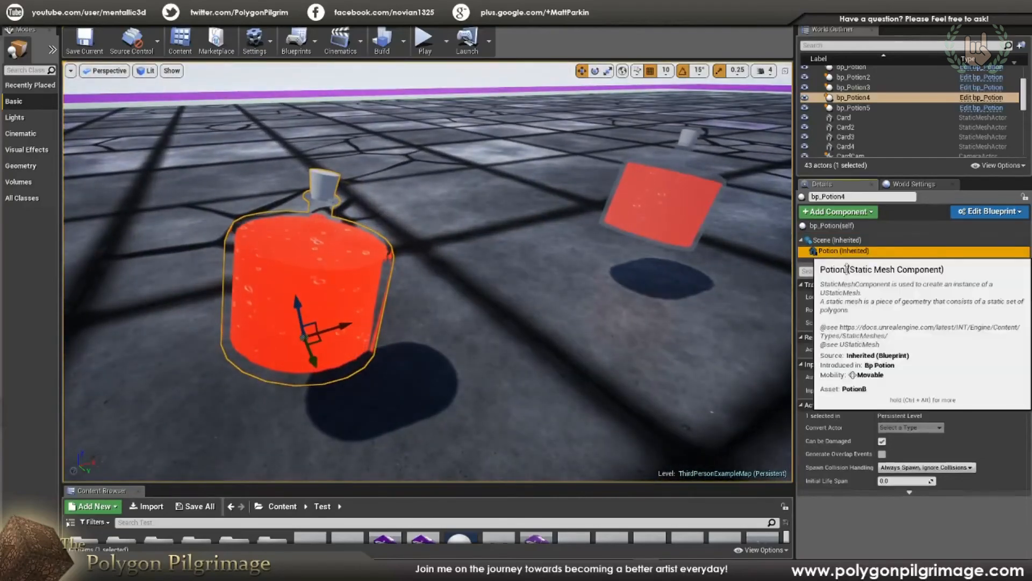
click(999, 467)
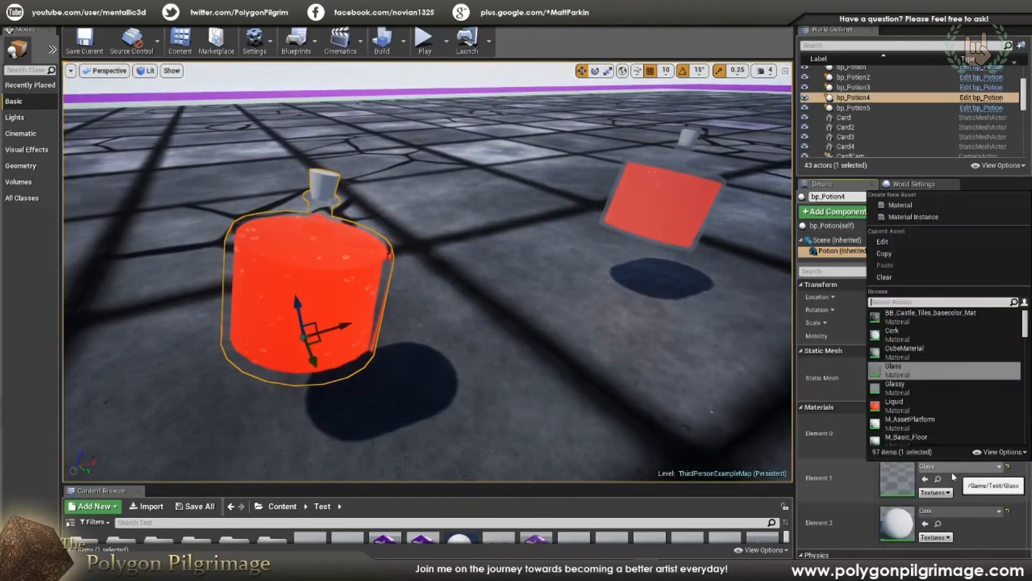
click(908, 392)
right_drag(602, 312, 693, 336)
key(s)
key(a)
key(d)
right_drag(559, 269, 476, 248)
key(s)
click(528, 307)
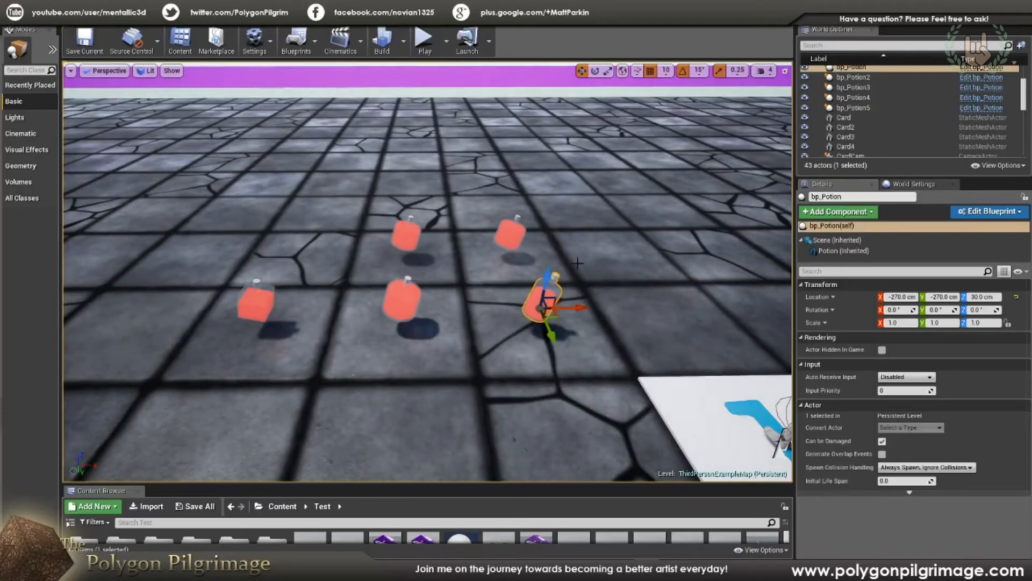
Play the level, run the character around and between the five potions, and stop the play session
click(425, 43)
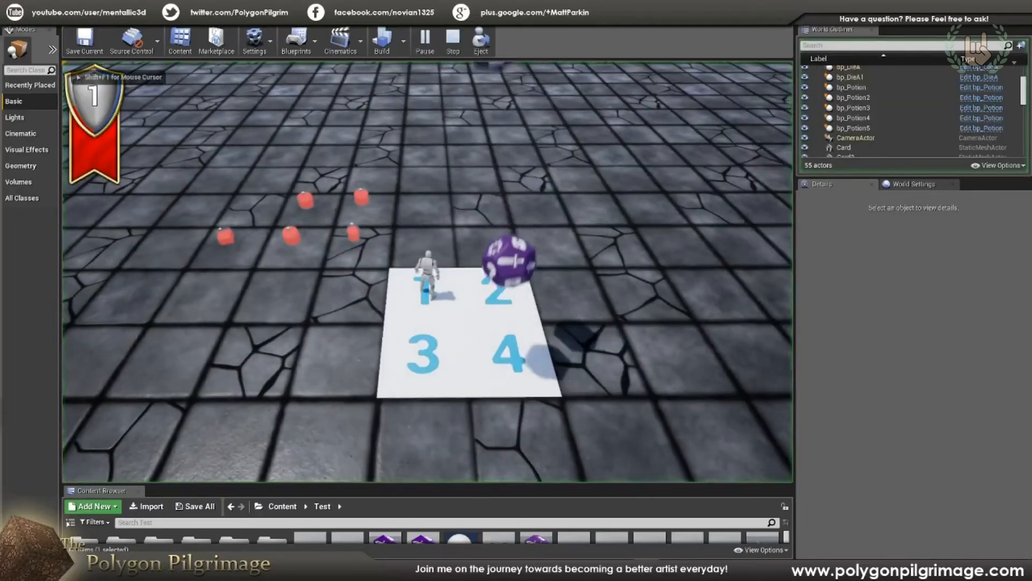
key(w)
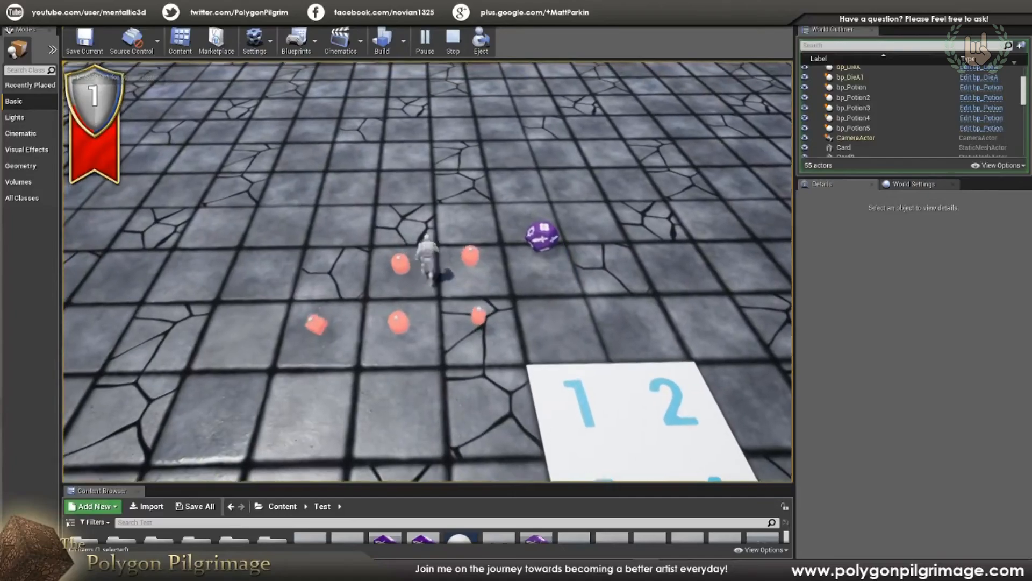
key(a)
key(w)
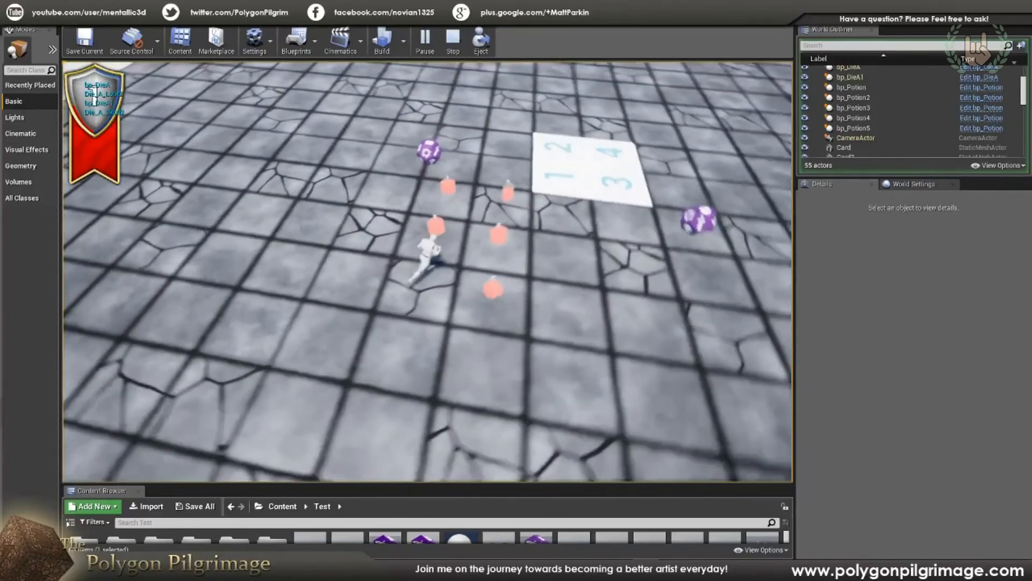
key(w)
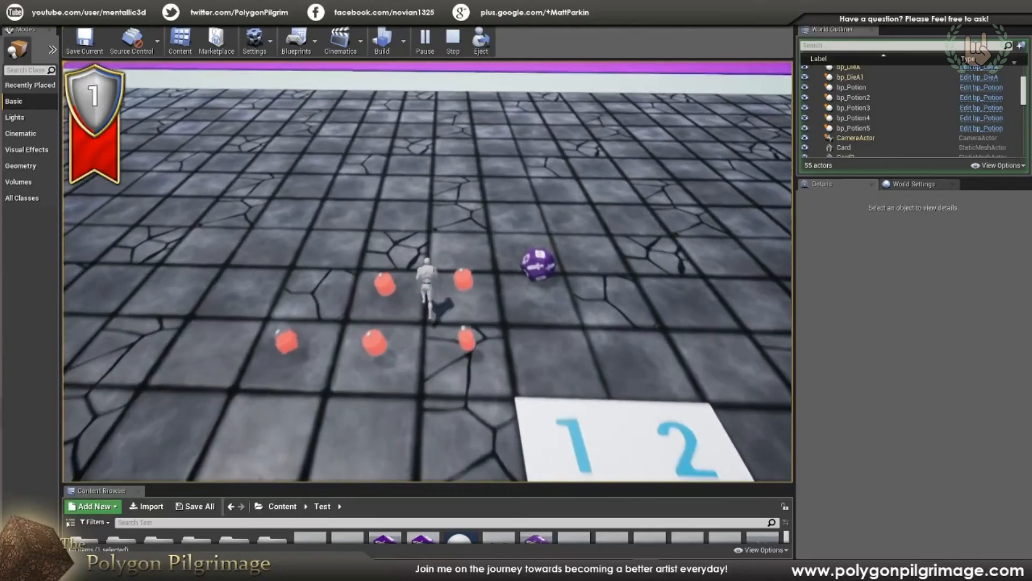
key(a)
key(s)
key(a)
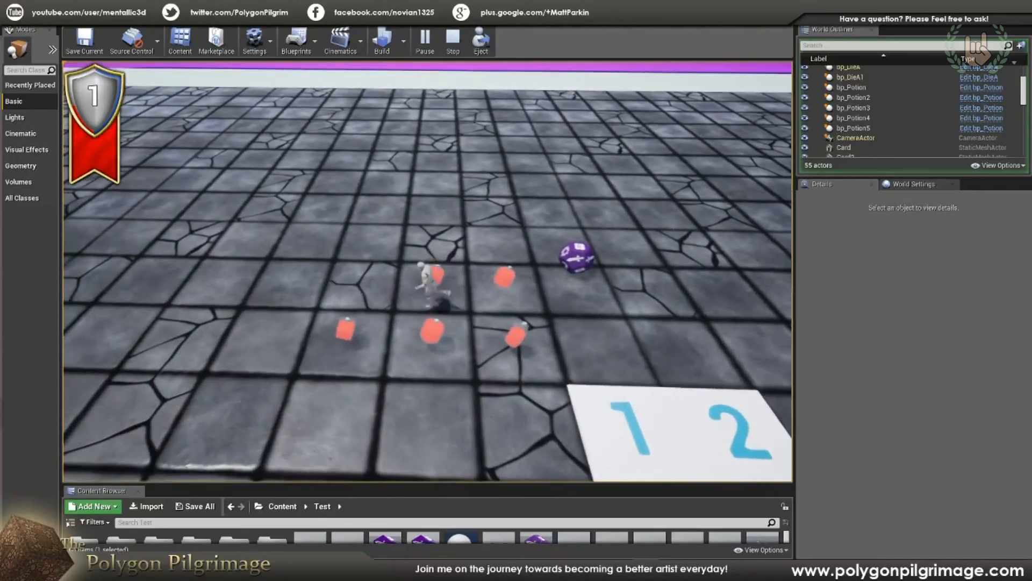
key(w)
key(d)
key(s)
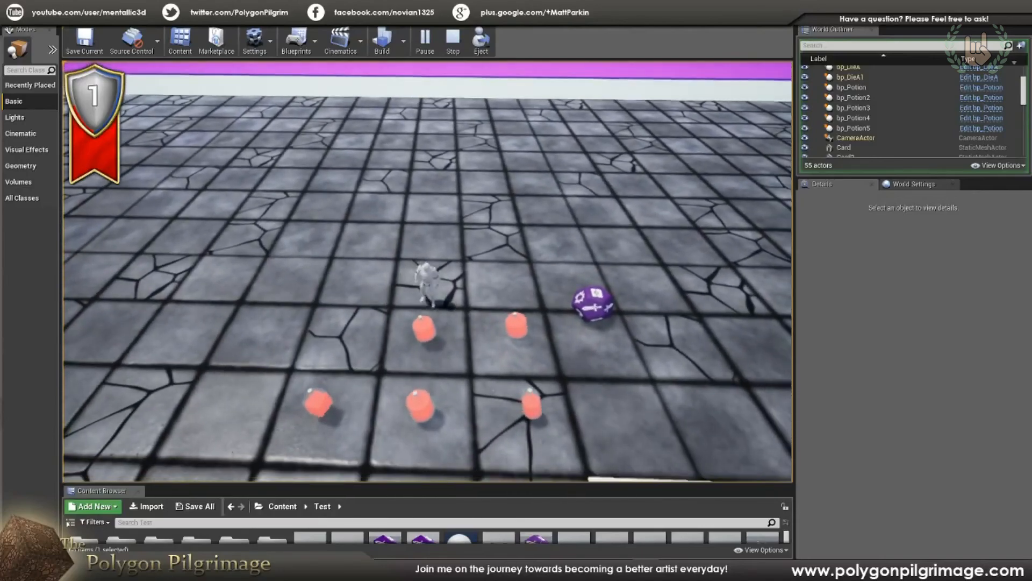
key(s)
key(d)
key(w)
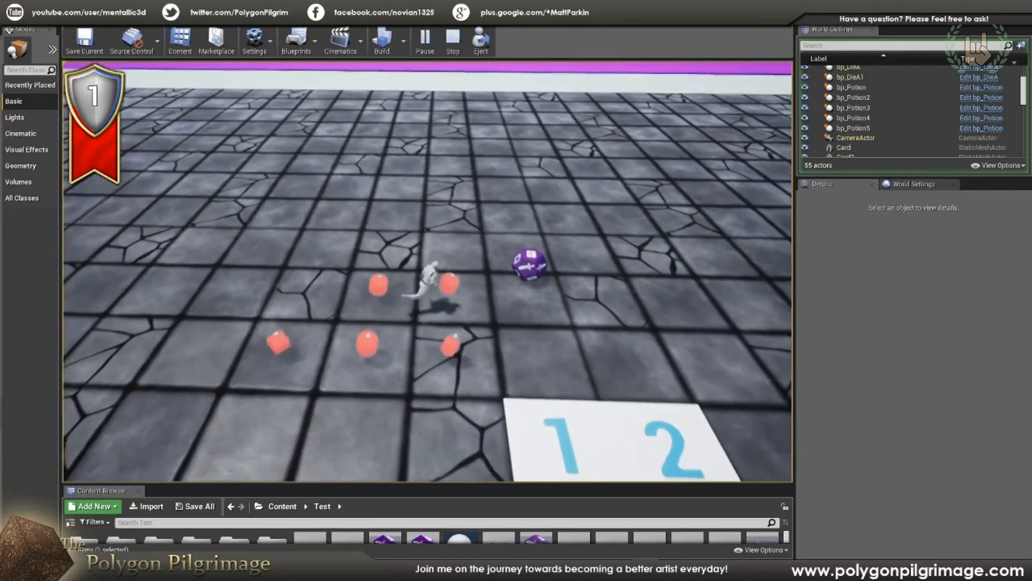
key(s)
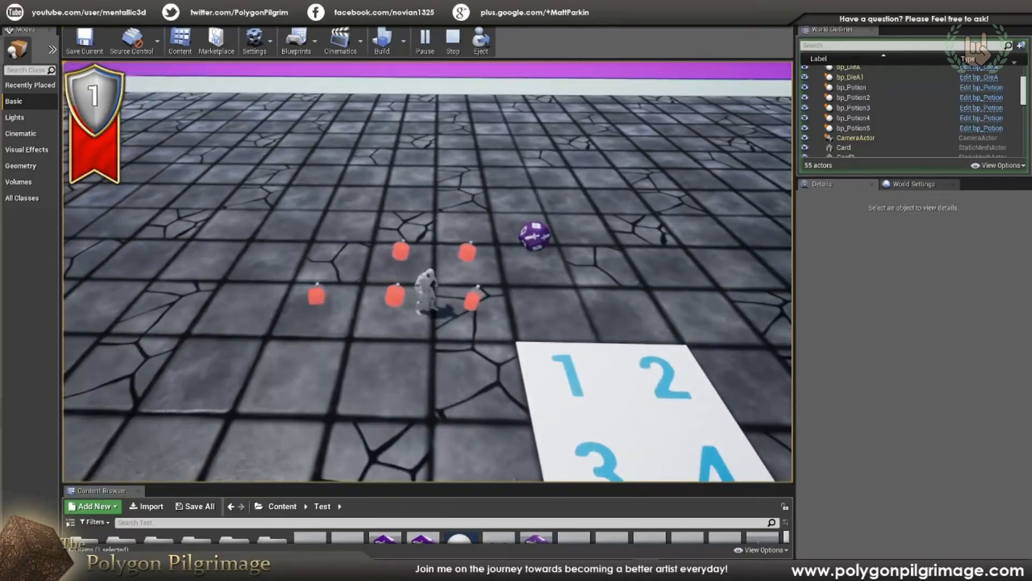
key(Escape)
right_drag(515, 295, 529, 322)
key(w)
key(s)
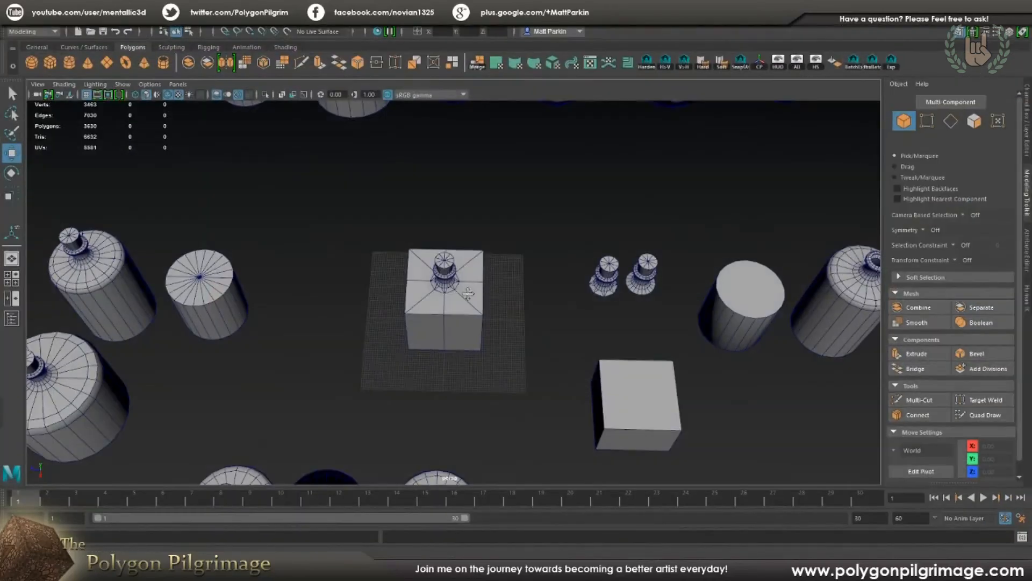
In Maya, move the square bottle off the central grid to the front of the group, beside the wide round bottle
scroll(466, 293, down, 5)
alt+drag(454, 285, 518, 300)
click(519, 290)
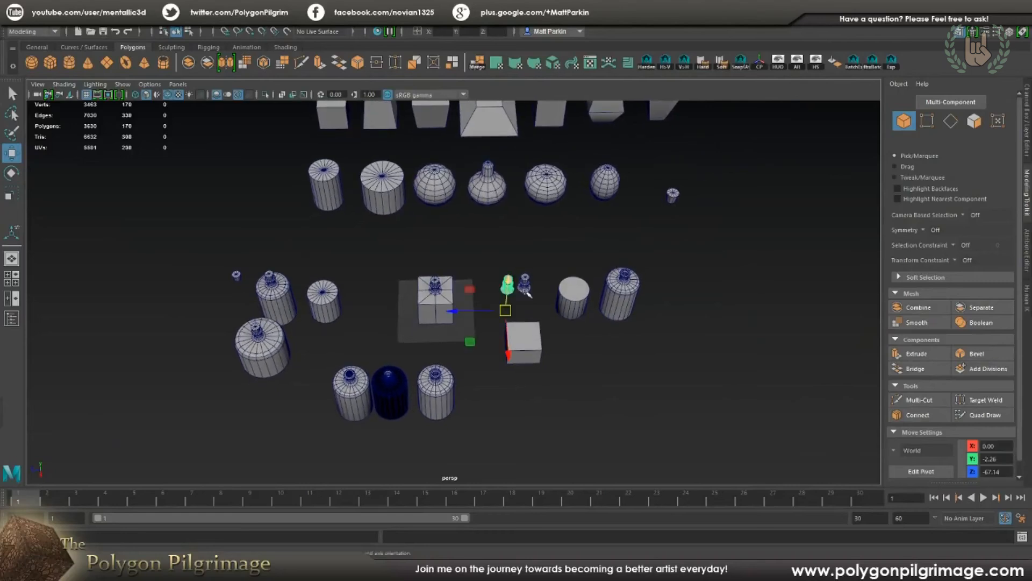
click(454, 279)
scroll(365, 315, up, 3)
click(467, 319)
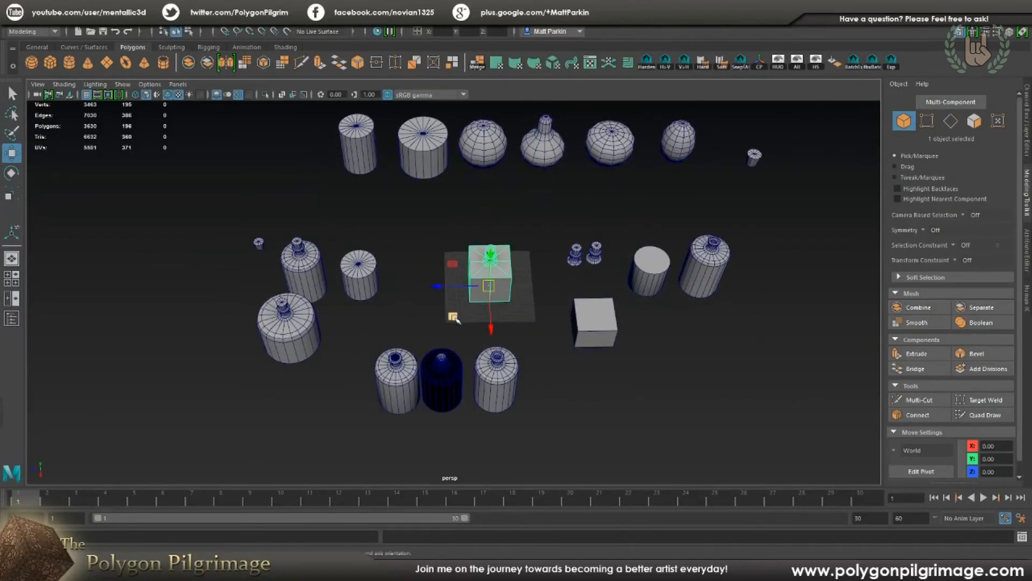
middle_drag(455, 317, 232, 445)
alt+drag(232, 446, 464, 317)
Select the rounded and box-shaped bottle bodies in the two back rows one at a time to examine their shapes
click(368, 274)
click(318, 331)
click(434, 282)
click(481, 288)
click(554, 293)
click(616, 295)
click(687, 287)
click(370, 218)
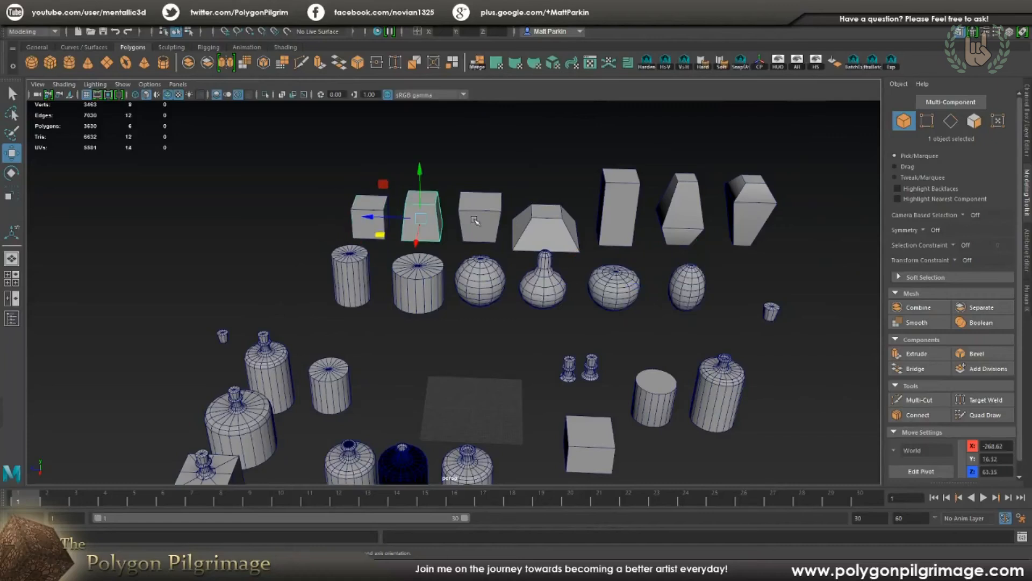
click(618, 212)
click(682, 213)
click(752, 215)
alt+drag(742, 226, 550, 253)
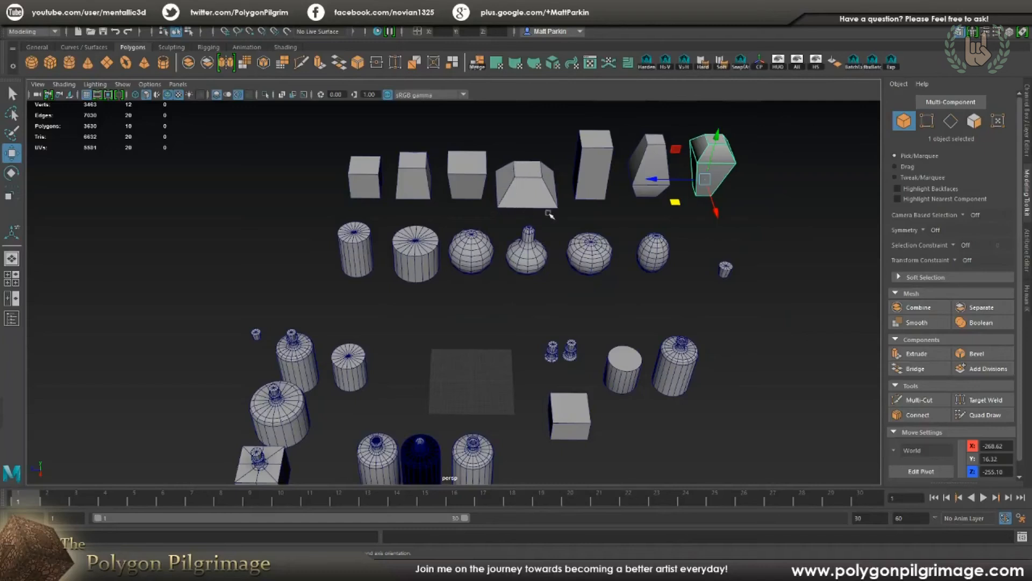
click(477, 261)
click(530, 262)
alt+right_drag(511, 311, 477, 311)
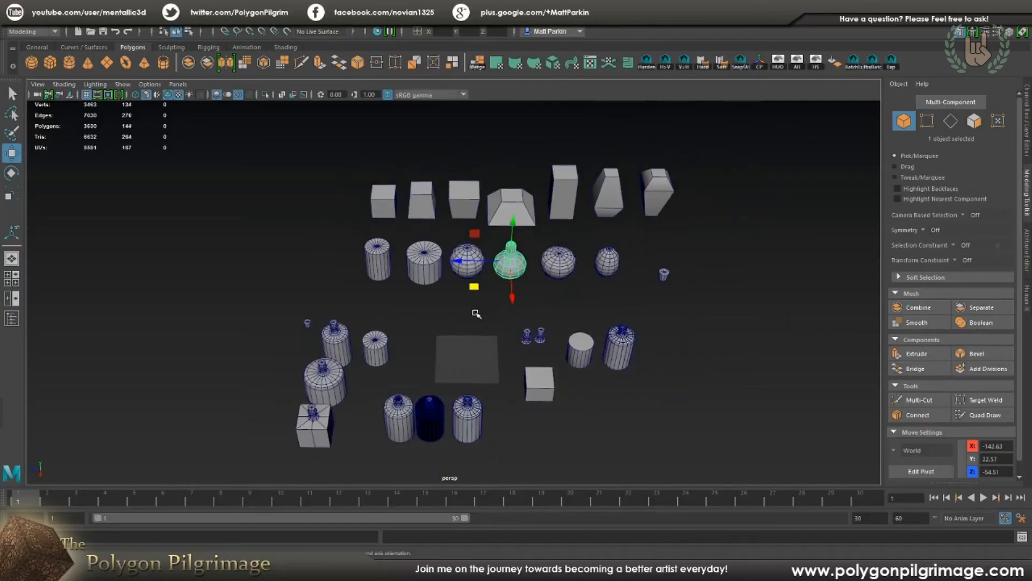
Select the two back rows of bottle shapes as a group to point them out, and clear the selection
alt+drag(477, 312, 477, 306)
drag(347, 161, 608, 298)
click(583, 314)
alt+middle_drag(499, 326, 484, 305)
scroll(490, 326, down, 1)
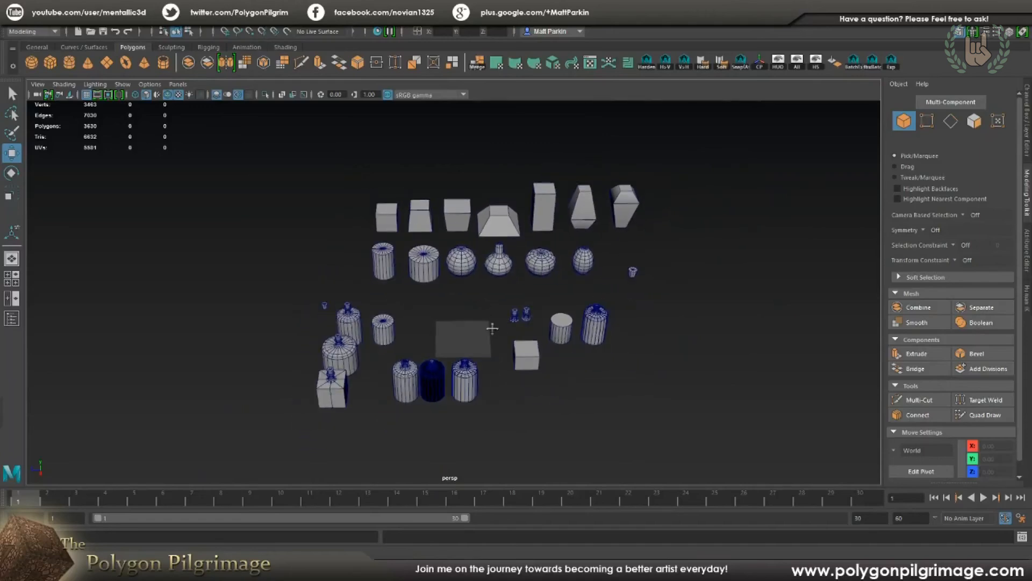
scroll(485, 331, up, 2)
scroll(484, 333, up, 2)
mouse_move(473, 335)
alt+mouse_down()
mouse_move(437, 334)
mouse_move(468, 338)
alt+mouse_up()
scroll(468, 338, down, 2)
drag(334, 150, 624, 255)
click(453, 311)
Orbit to the assembled bottles with necks and select them as a group to examine them
scroll(442, 362, up, 3)
alt+drag(443, 366, 279, 322)
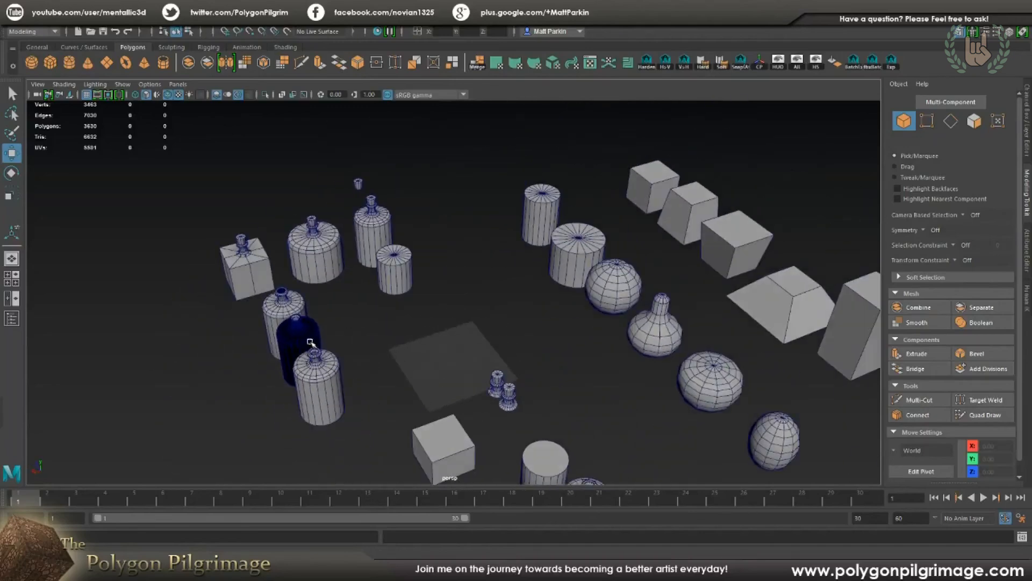
alt+middle_drag(280, 269, 386, 329)
scroll(386, 329, up, 2)
drag(236, 226, 443, 303)
alt+drag(419, 327, 421, 329)
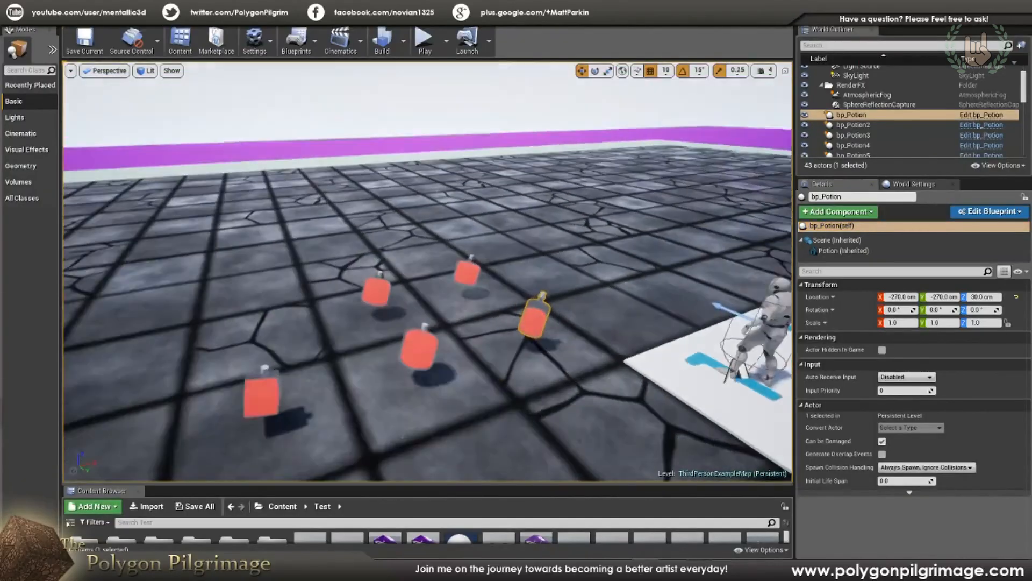
Switch back to Unreal Editor, view the potions from several angles, and select bp_Potion5, bp_Potion and bp_Potion2 to inspect their placement
mouse_move(428, 271)
right_down()
mouse_move(414, 350)
mouse_move(468, 344)
mouse_move(414, 334)
mouse_move(436, 323)
mouse_move(412, 318)
mouse_move(419, 290)
right_up()
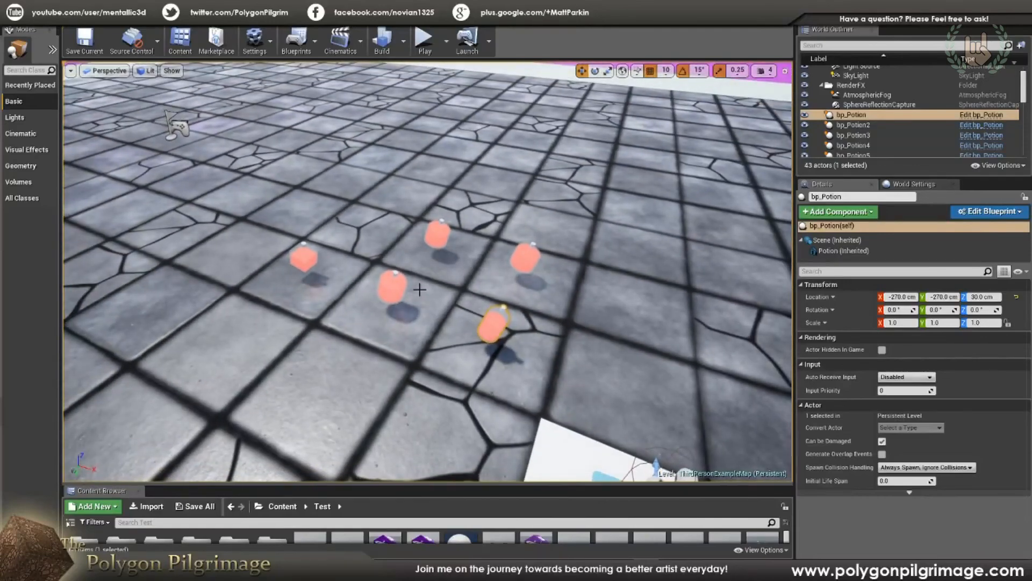
right_drag(442, 237, 416, 300)
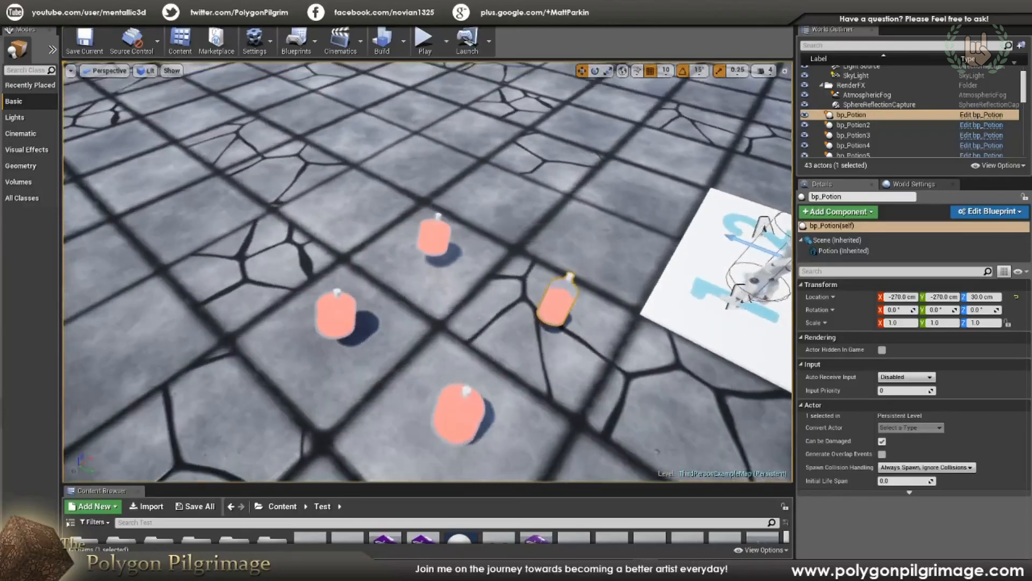
right_drag(428, 271, 437, 296)
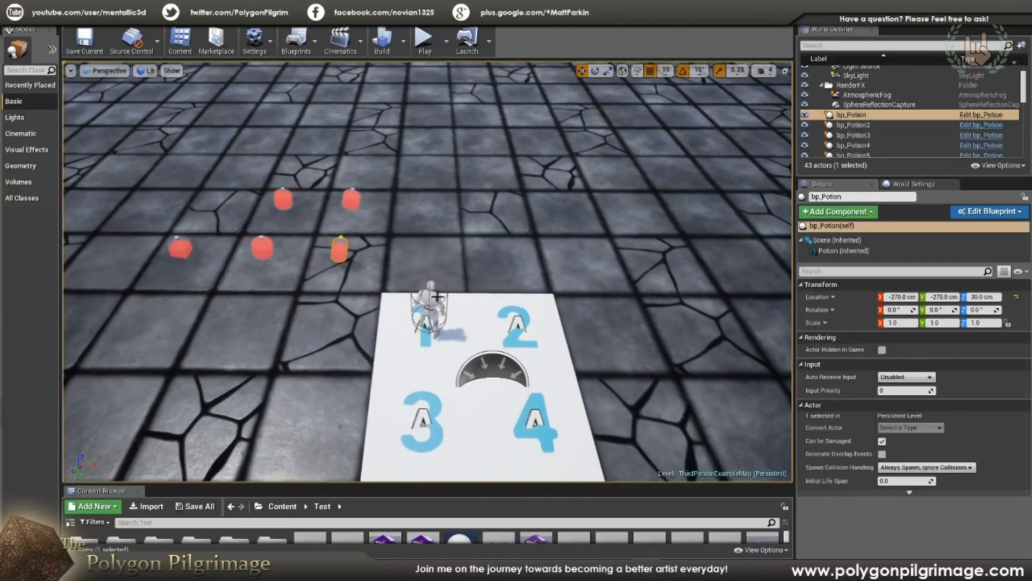
click(354, 200)
click(339, 250)
click(262, 248)
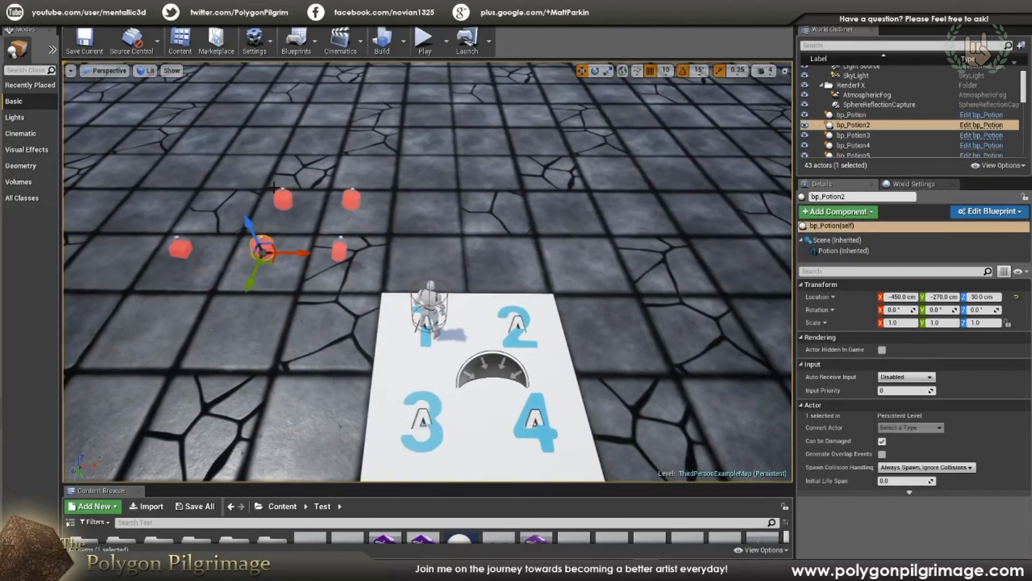
click(352, 200)
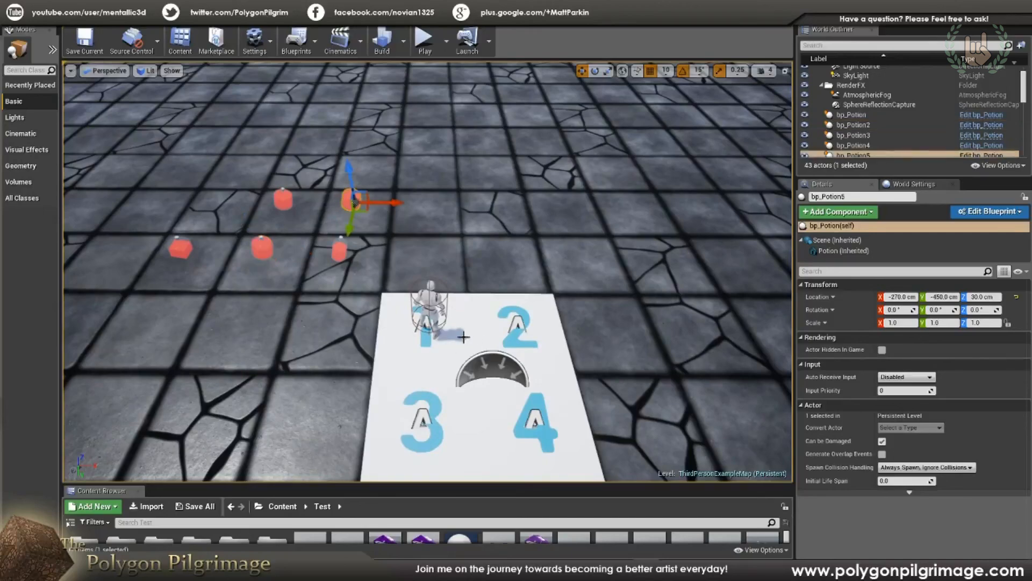
Dismiss the Malwarebytes website-blocked notification and bring the potions back into view
right_drag(541, 266, 530, 236)
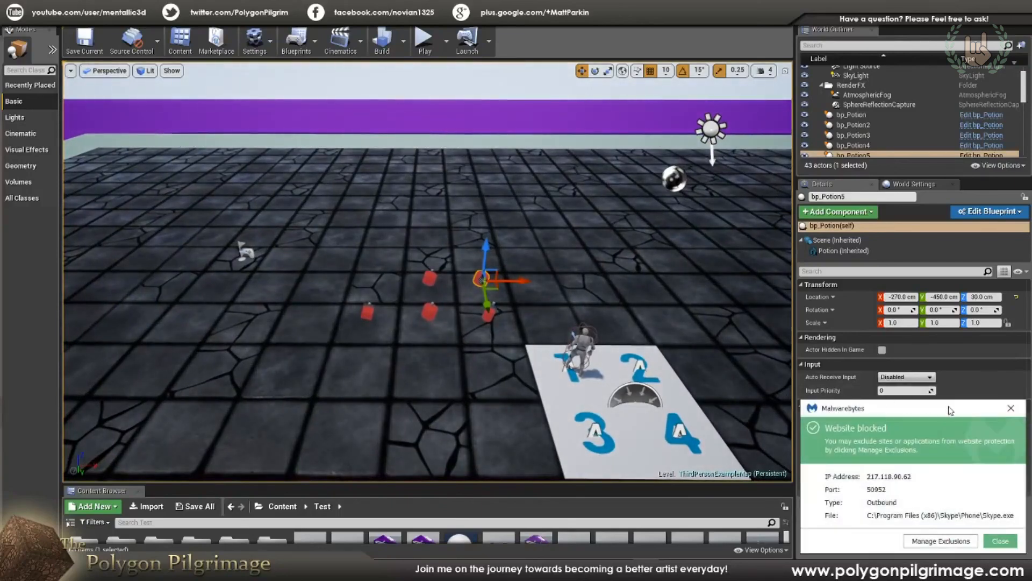
click(1012, 409)
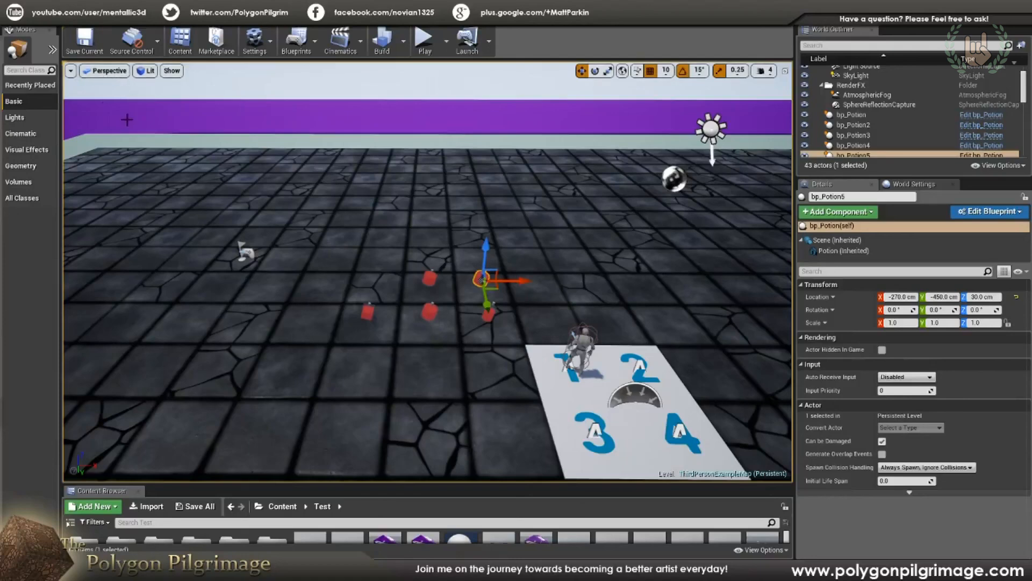
right_drag(357, 216, 520, 252)
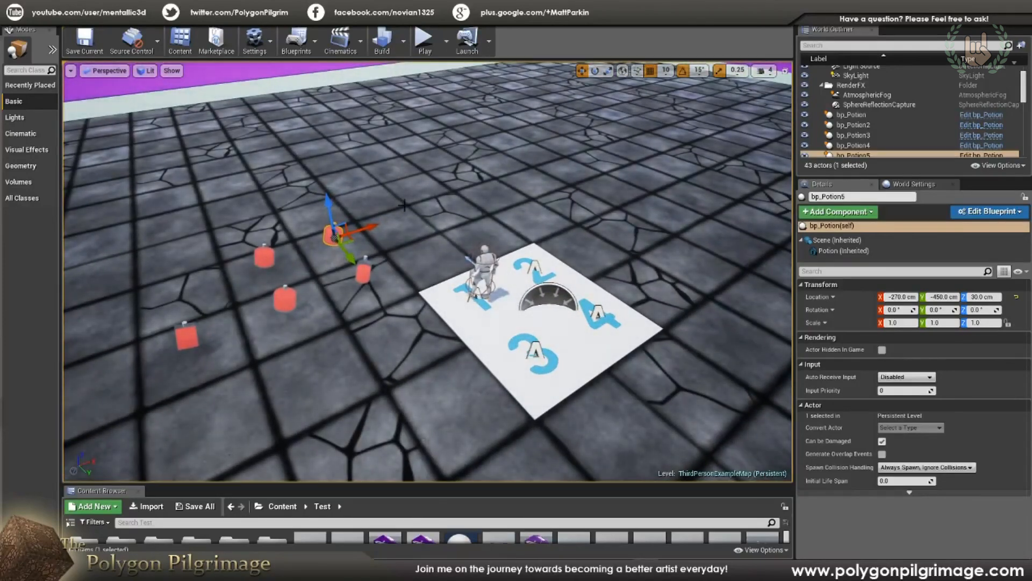
key(f)
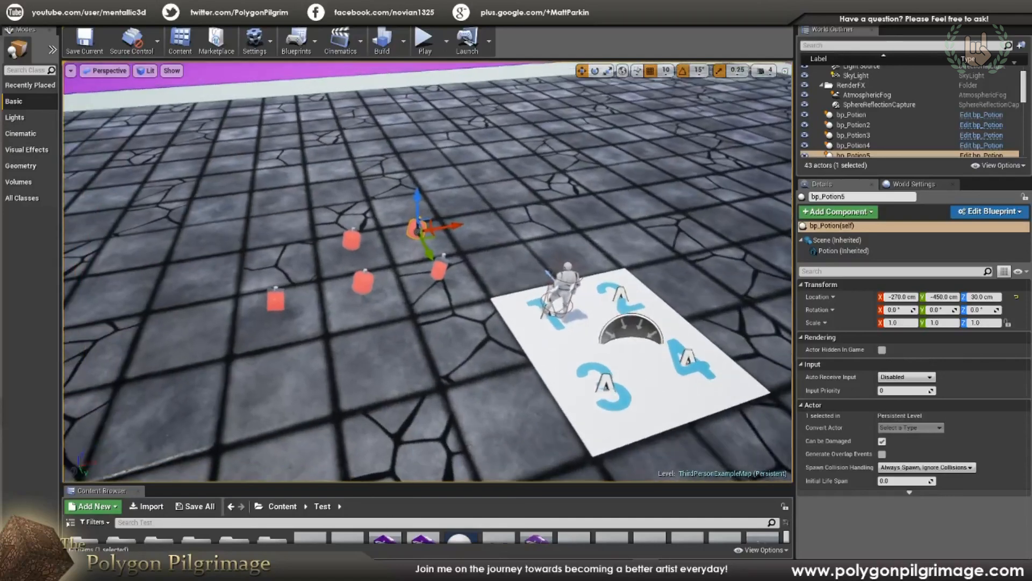